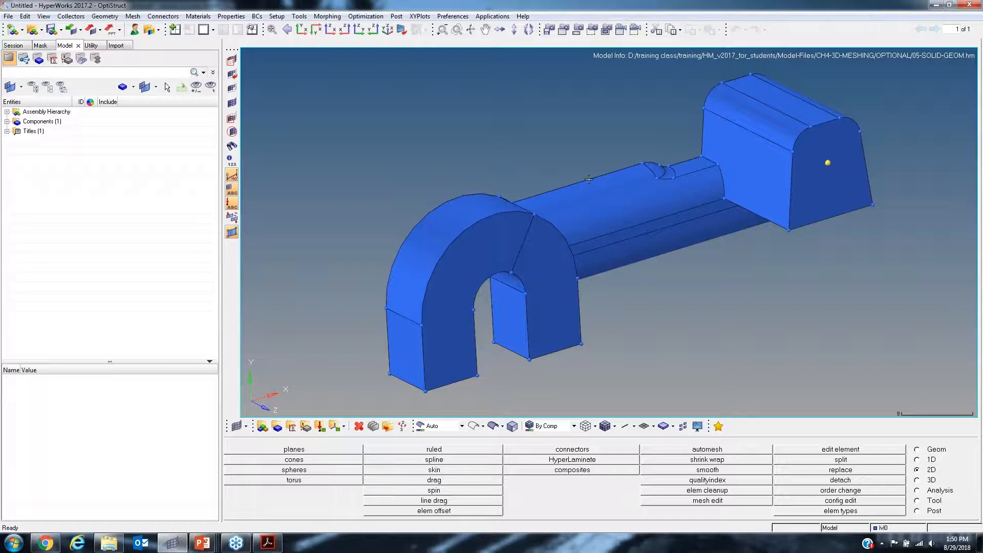
Step: Examine the imported geometry from several angles, including the U-shaped hook at one end of the shaft
{"action": "mouse_move", "coordinate": [639, 198]}
{"action": "left_mouse_down", "text": "ctrl"}
{"action": "mouse_move", "coordinate": [658, 189]}
{"action": "mouse_move", "coordinate": [554, 201]}
{"action": "mouse_move", "coordinate": [630, 236]}
{"action": "left_mouse_up", "text": "ctrl"}
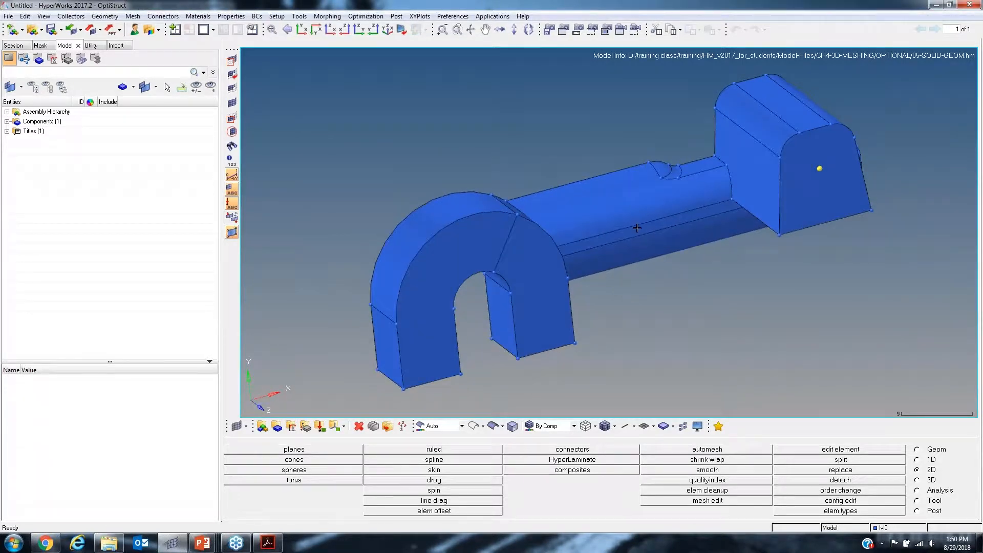
{"action": "mouse_move", "coordinate": [623, 155]}
{"action": "left_mouse_down", "text": "ctrl"}
{"action": "mouse_move", "coordinate": [581, 184]}
{"action": "mouse_move", "coordinate": [630, 241]}
{"action": "mouse_move", "coordinate": [570, 200]}
{"action": "mouse_move", "coordinate": [665, 208]}
{"action": "mouse_move", "coordinate": [639, 198]}
{"action": "mouse_move", "coordinate": [719, 212]}
{"action": "left_mouse_up", "text": "ctrl"}
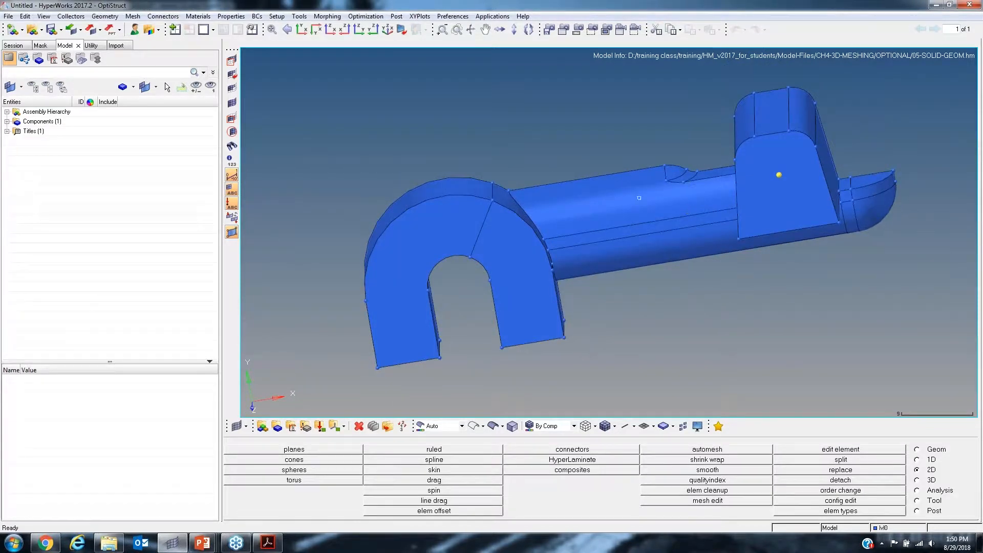
{"action": "mouse_move", "coordinate": [639, 197]}
{"action": "left_mouse_down", "text": "ctrl"}
{"action": "mouse_move", "coordinate": [661, 237]}
{"action": "mouse_move", "coordinate": [643, 193]}
{"action": "mouse_move", "coordinate": [623, 198]}
{"action": "mouse_move", "coordinate": [689, 210]}
{"action": "mouse_move", "coordinate": [689, 229]}
{"action": "mouse_move", "coordinate": [665, 225]}
{"action": "mouse_move", "coordinate": [650, 244]}
{"action": "mouse_move", "coordinate": [677, 240]}
{"action": "mouse_move", "coordinate": [651, 242]}
{"action": "mouse_move", "coordinate": [652, 263]}
{"action": "mouse_move", "coordinate": [600, 240]}
{"action": "mouse_move", "coordinate": [531, 256]}
{"action": "mouse_move", "coordinate": [563, 248]}
{"action": "mouse_move", "coordinate": [564, 267]}
{"action": "mouse_move", "coordinate": [618, 239]}
{"action": "mouse_move", "coordinate": [747, 231]}
{"action": "mouse_move", "coordinate": [564, 234]}
{"action": "left_mouse_up", "text": "ctrl"}
{"action": "scroll", "coordinate": [608, 250], "scroll_direction": "down", "scroll_amount": 2, "text": "ctrl"}
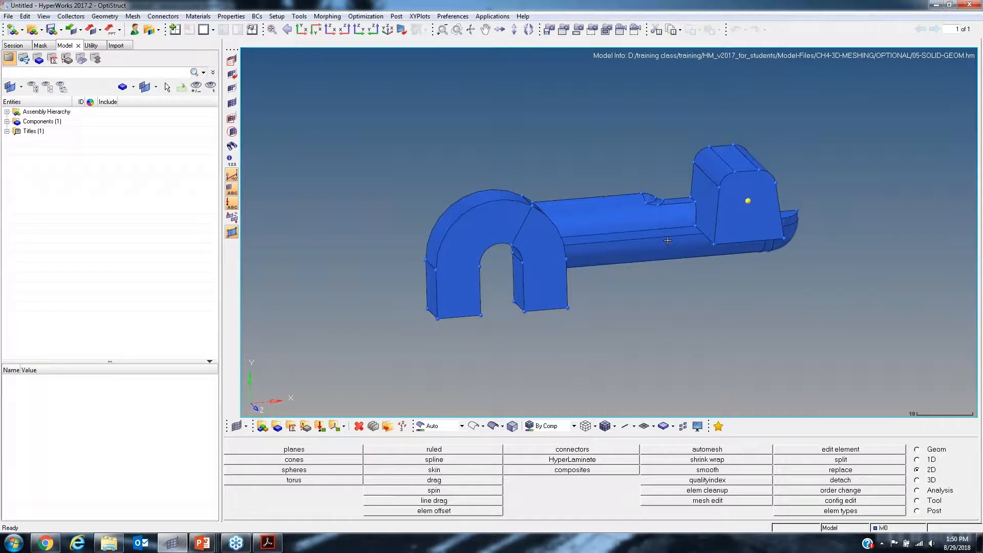
{"action": "left_click_drag", "start_coordinate": [672, 245], "coordinate": [721, 224], "text": "ctrl"}
{"action": "left_click_drag", "start_coordinate": [600, 258], "coordinate": [574, 245], "text": "ctrl"}
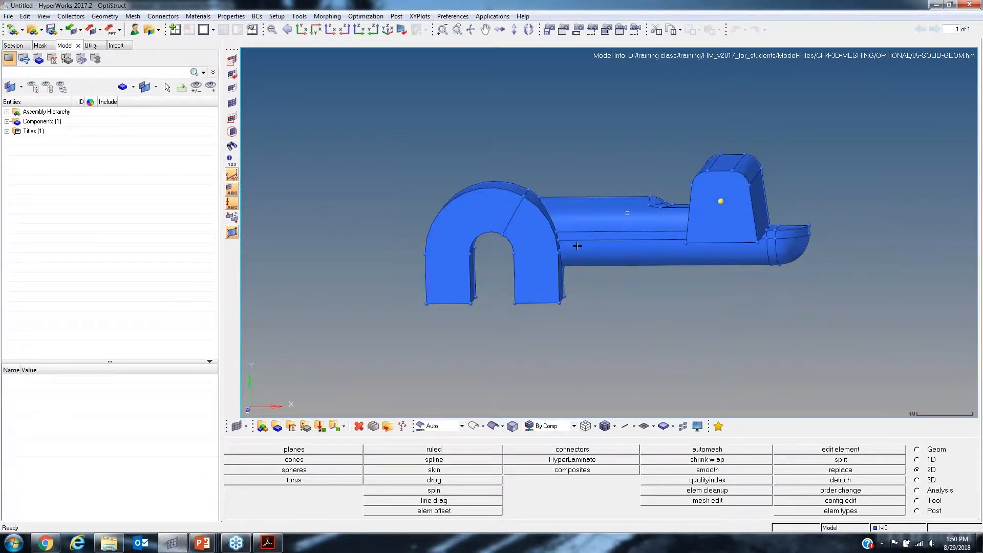
{"action": "scroll", "coordinate": [574, 245], "scroll_direction": "up", "scroll_amount": 3, "text": "ctrl"}
{"action": "right_click_drag", "start_coordinate": [643, 225], "coordinate": [746, 213], "text": "ctrl"}
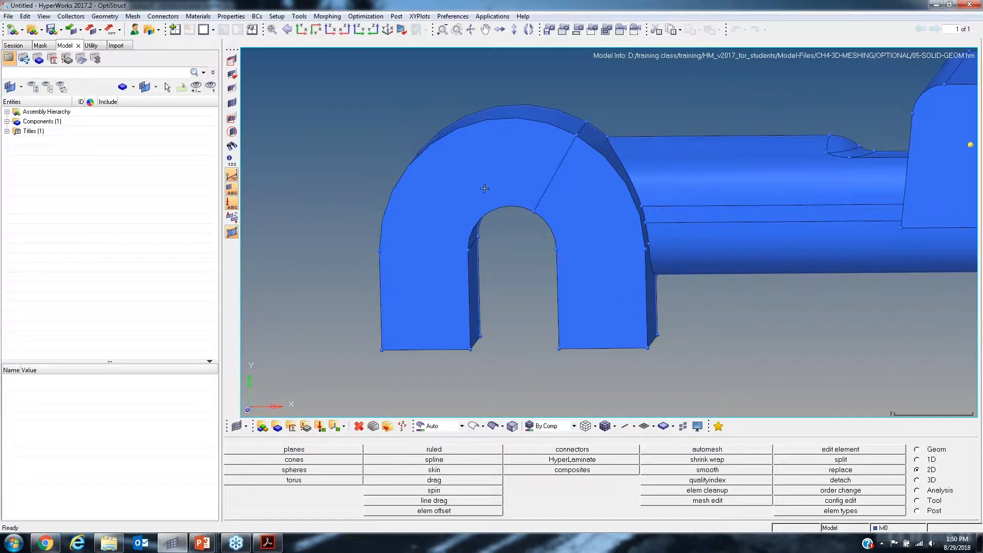
{"action": "right_click_drag", "start_coordinate": [507, 173], "coordinate": [581, 162], "text": "ctrl"}
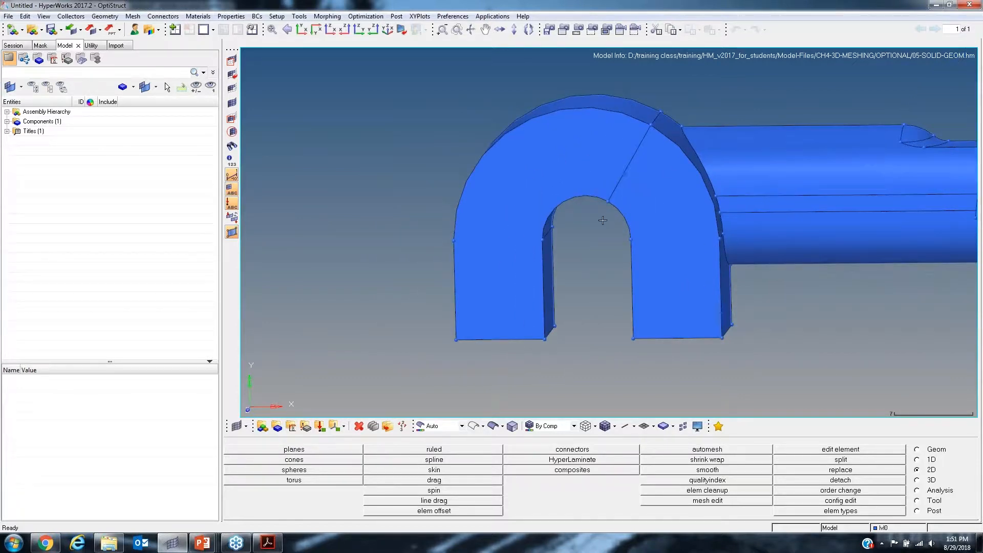
Step: Inspect the rounded tip of the shaft and its junction with the round-topped block
{"action": "right_click_drag", "start_coordinate": [713, 205], "coordinate": [494, 208], "text": "ctrl"}
{"action": "scroll", "coordinate": [494, 208], "scroll_direction": "down", "scroll_amount": 3, "text": "ctrl"}
{"action": "left_click_drag", "start_coordinate": [571, 202], "coordinate": [666, 137], "text": "ctrl"}
{"action": "right_click_drag", "start_coordinate": [753, 189], "coordinate": [664, 208], "text": "ctrl"}
{"action": "scroll", "coordinate": [667, 172], "scroll_direction": "up", "scroll_amount": 3, "text": "ctrl"}
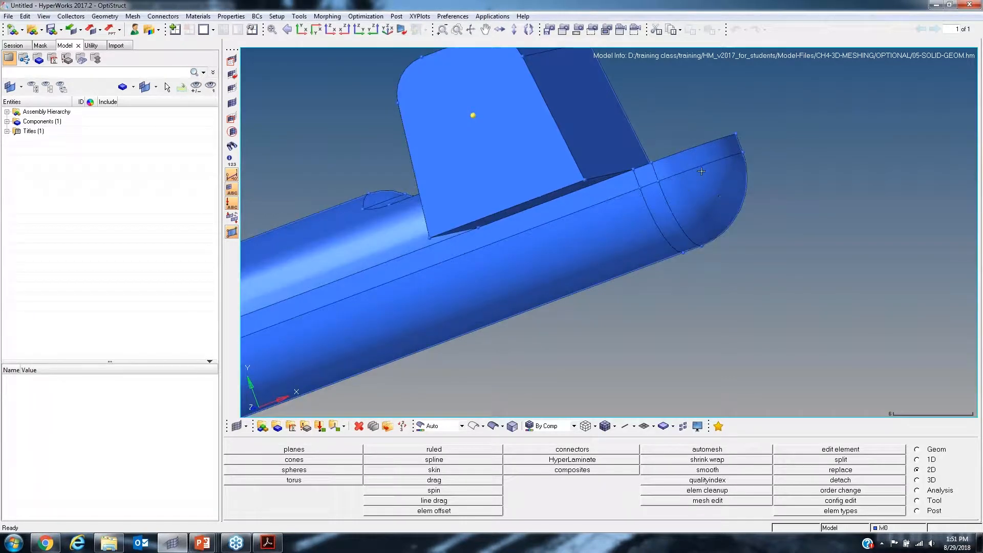
{"action": "left_click_drag", "start_coordinate": [702, 171], "coordinate": [765, 184], "text": "ctrl"}
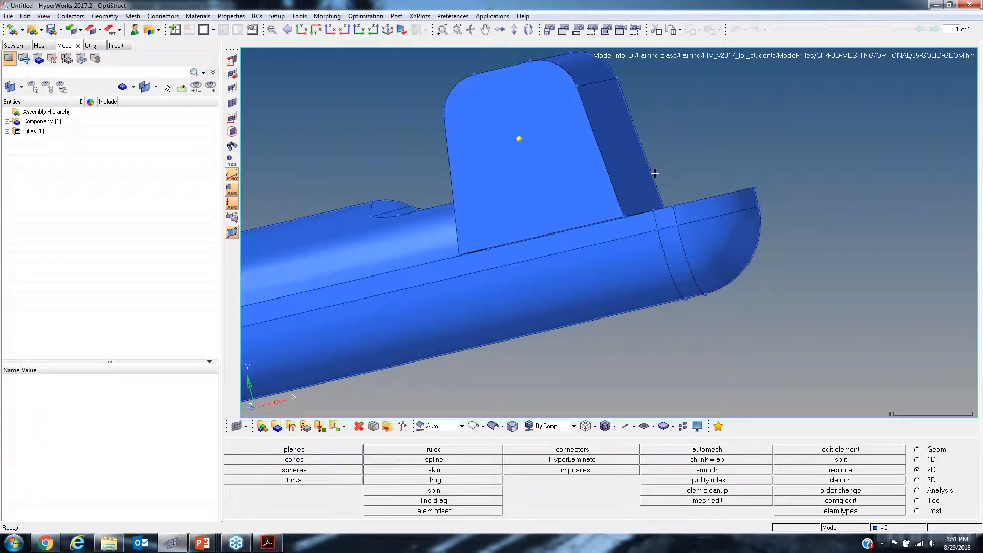
{"action": "scroll", "coordinate": [600, 194], "scroll_direction": "down", "scroll_amount": 3, "text": "ctrl"}
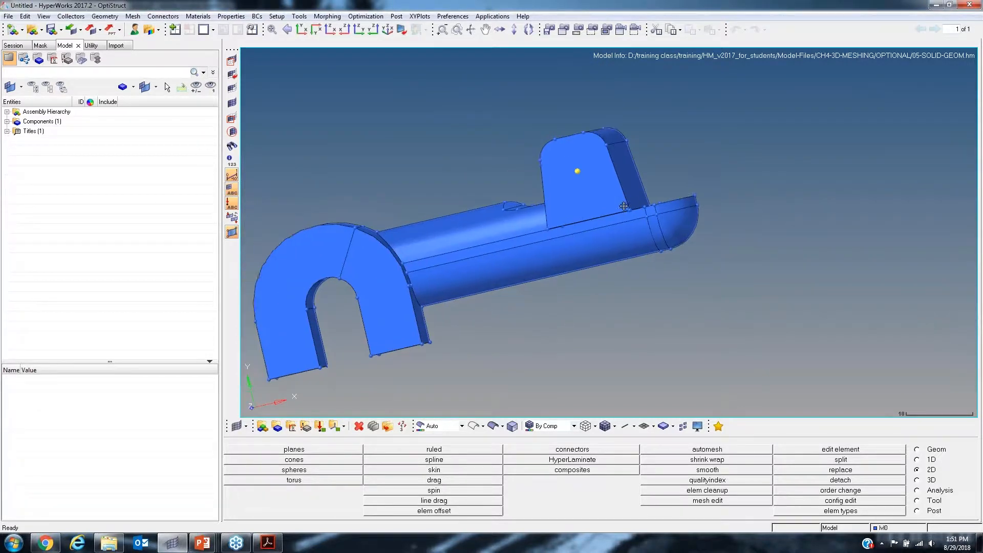
{"action": "left_click_drag", "start_coordinate": [624, 208], "coordinate": [661, 218], "text": "ctrl"}
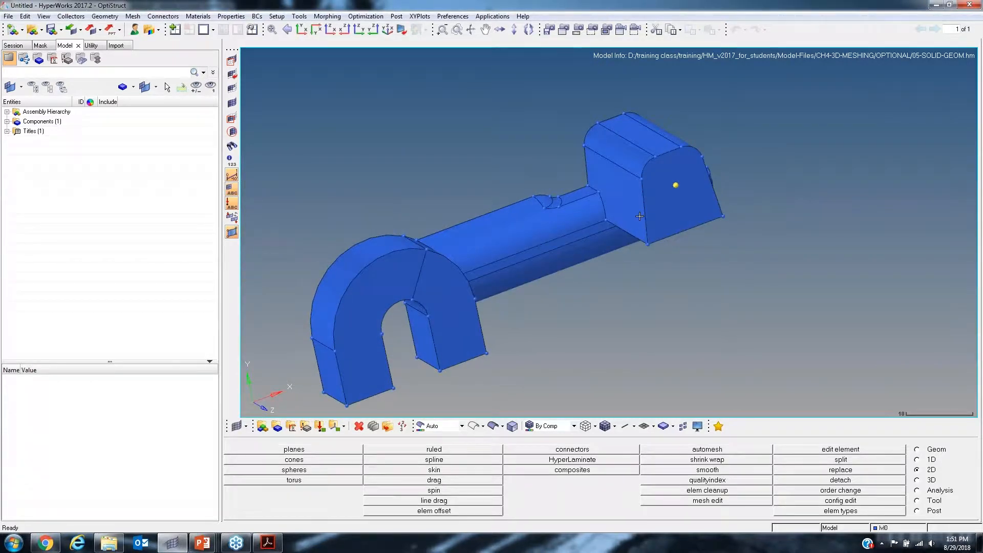
Step: Examine the whole part again, looking at how the hook, the notched shaft and the block connect
{"action": "left_click_drag", "start_coordinate": [640, 216], "coordinate": [610, 184], "text": "ctrl"}
{"action": "left_click_drag", "start_coordinate": [433, 263], "coordinate": [520, 261], "text": "ctrl"}
{"action": "right_click_drag", "start_coordinate": [532, 259], "coordinate": [567, 202], "text": "ctrl"}
{"action": "left_click_drag", "start_coordinate": [559, 230], "coordinate": [568, 208], "text": "ctrl"}
{"action": "right_click_drag", "start_coordinate": [568, 208], "coordinate": [609, 165], "text": "ctrl"}
{"action": "left_click_drag", "start_coordinate": [609, 165], "coordinate": [597, 164], "text": "ctrl"}
{"action": "right_click_drag", "start_coordinate": [597, 164], "coordinate": [616, 205], "text": "ctrl"}
{"action": "left_click_drag", "start_coordinate": [616, 205], "coordinate": [594, 218], "text": "ctrl"}
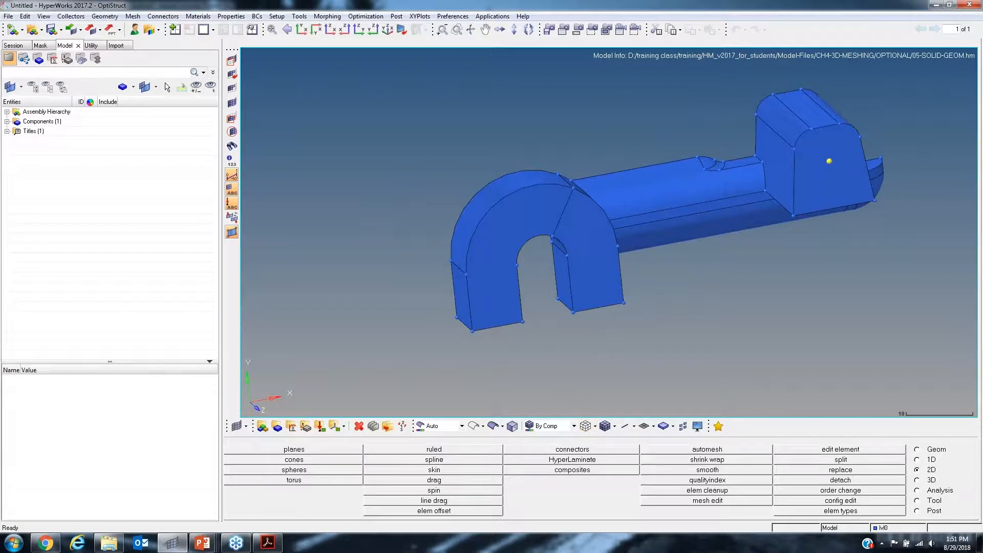
{"action": "left_click_drag", "start_coordinate": [522, 211], "coordinate": [544, 225], "text": "ctrl"}
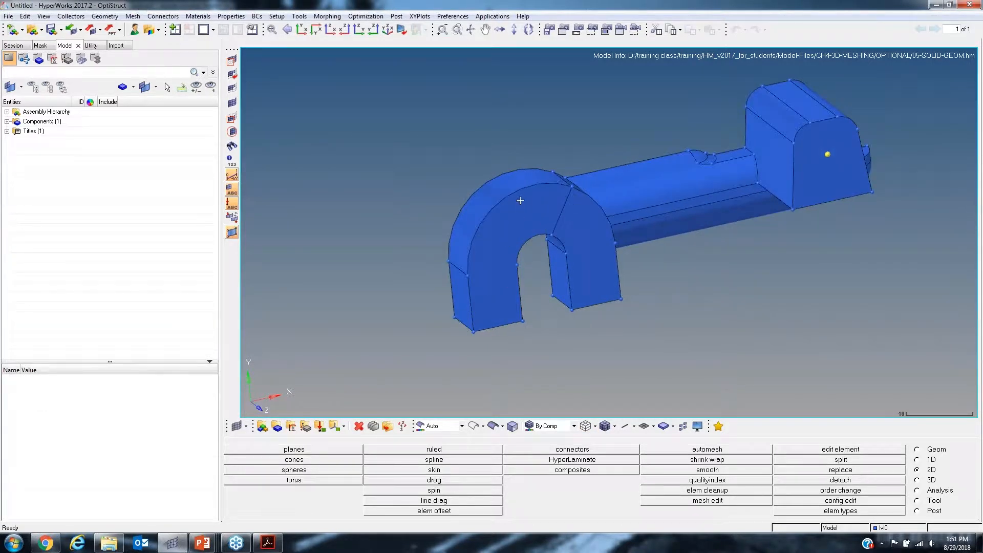
{"action": "left_click_drag", "start_coordinate": [520, 200], "coordinate": [552, 198], "text": "ctrl"}
{"action": "left_click_drag", "start_coordinate": [497, 240], "coordinate": [673, 412], "text": "ctrl"}
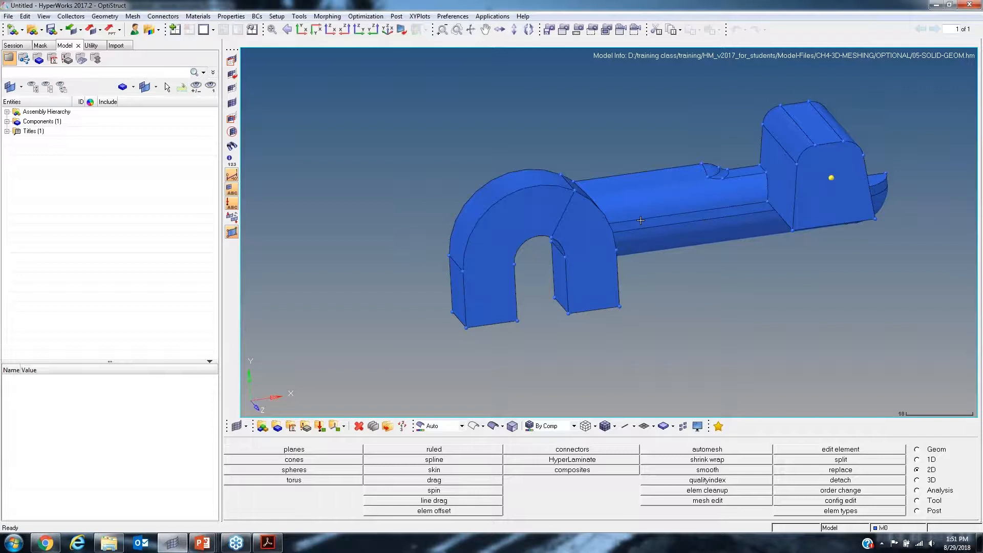
Step: Check the part's topology display in the solid edit tool to see whether the geometry is surfaces or a solid
{"action": "left_click", "coordinate": [925, 452]}
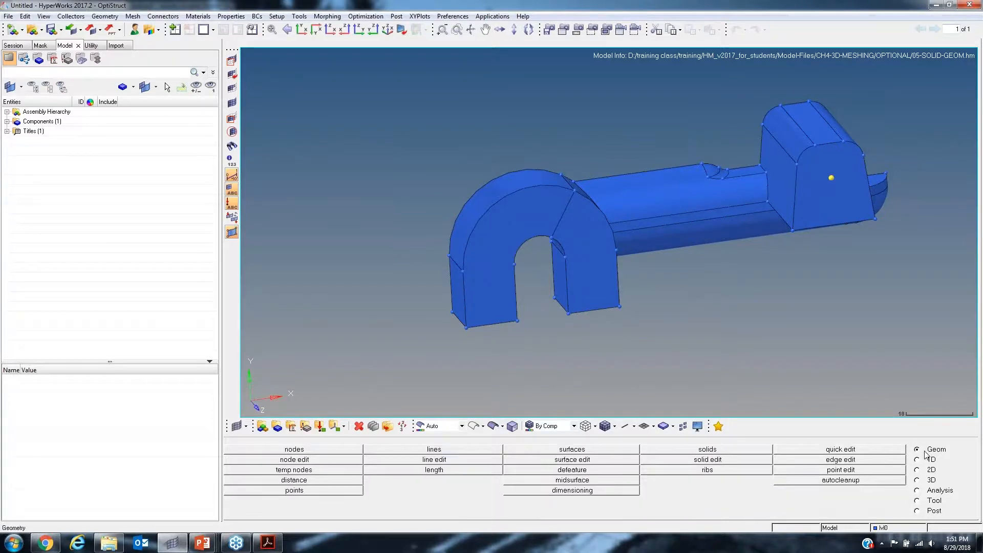
{"action": "left_click", "coordinate": [727, 464]}
{"action": "left_click_drag", "start_coordinate": [520, 210], "coordinate": [763, 211], "text": "ctrl"}
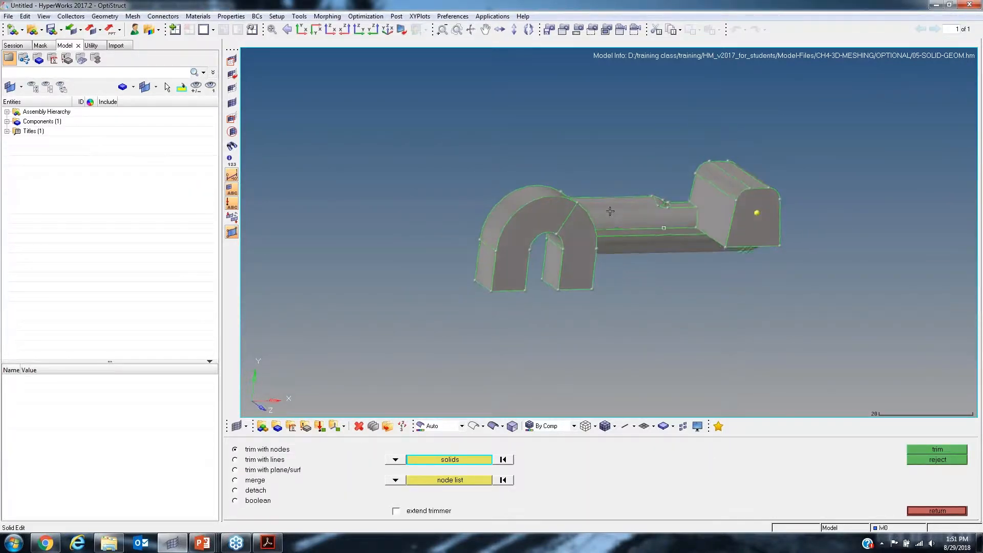
{"action": "left_click_drag", "start_coordinate": [610, 211], "coordinate": [590, 199], "text": "ctrl"}
{"action": "scroll", "coordinate": [620, 229], "scroll_direction": "up", "scroll_amount": 4, "text": "ctrl"}
{"action": "scroll", "coordinate": [632, 210], "scroll_direction": "down", "scroll_amount": 3, "text": "ctrl"}
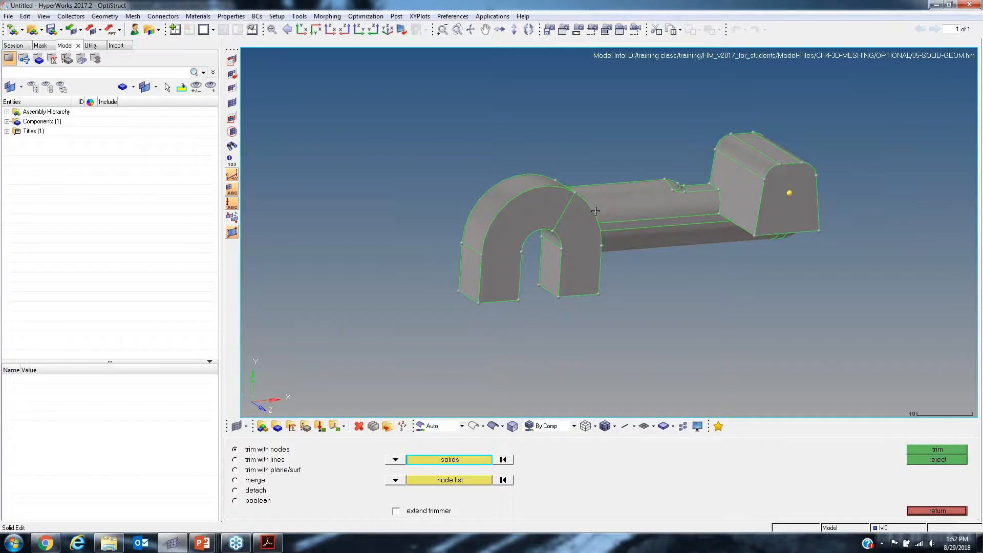
{"action": "mouse_move", "coordinate": [560, 211]}
{"action": "left_mouse_down", "text": "ctrl"}
{"action": "mouse_move", "coordinate": [647, 226]}
{"action": "mouse_move", "coordinate": [604, 128]}
{"action": "mouse_move", "coordinate": [467, 204]}
{"action": "mouse_move", "coordinate": [553, 198]}
{"action": "mouse_move", "coordinate": [563, 208]}
{"action": "left_mouse_up", "text": "ctrl"}
{"action": "right_click_drag", "start_coordinate": [593, 206], "coordinate": [636, 204], "text": "ctrl"}
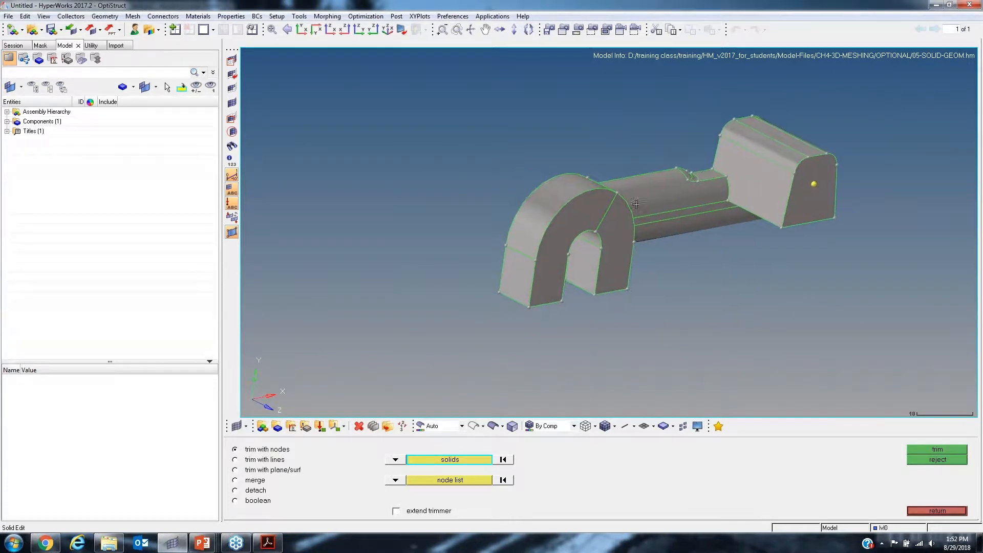
{"action": "left_click_drag", "start_coordinate": [615, 203], "coordinate": [646, 201], "text": "ctrl"}
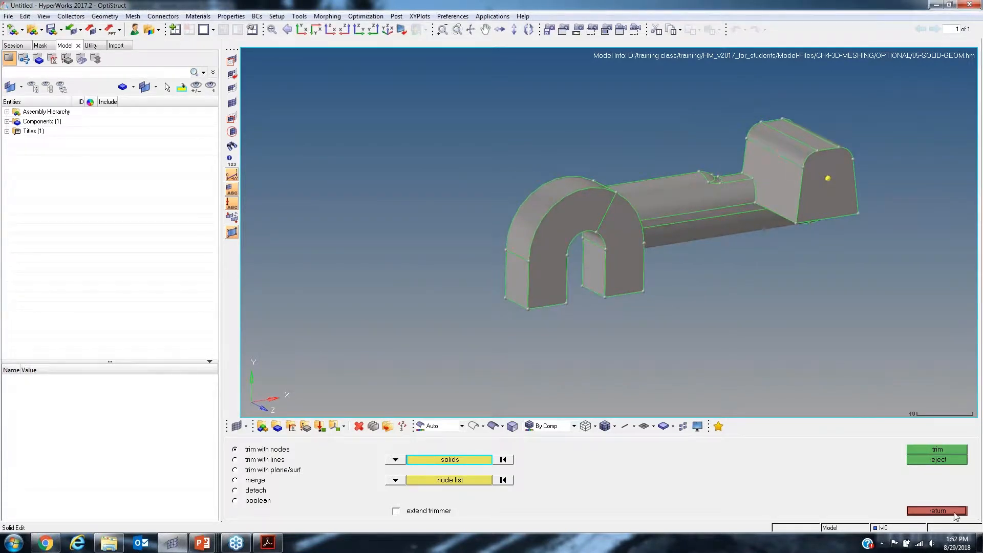
{"action": "left_click", "coordinate": [938, 511]}
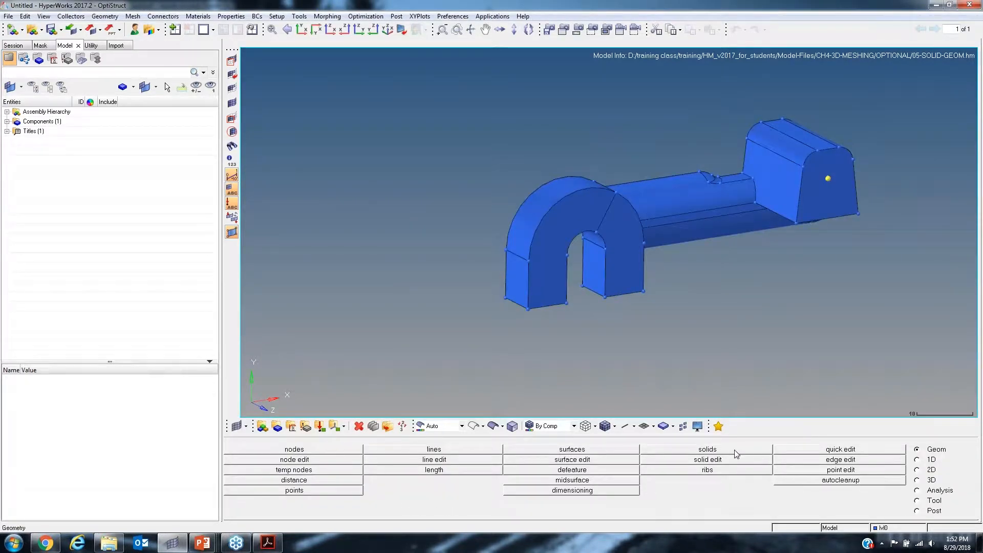
Step: Create a solid from the part's bounding surfaces, using automatic selection of the solid surfaces
{"action": "left_click", "coordinate": [716, 451]}
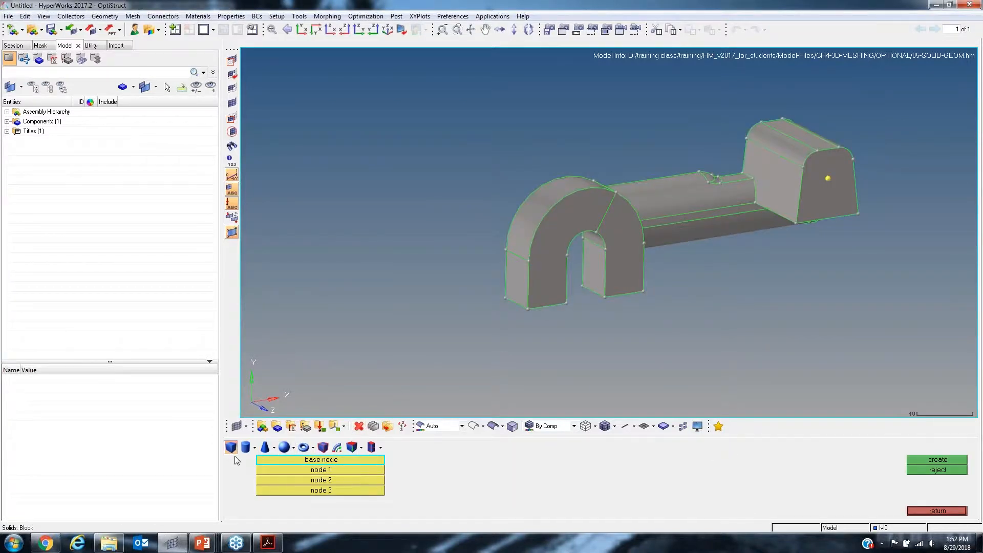
{"action": "left_click", "coordinate": [323, 447]}
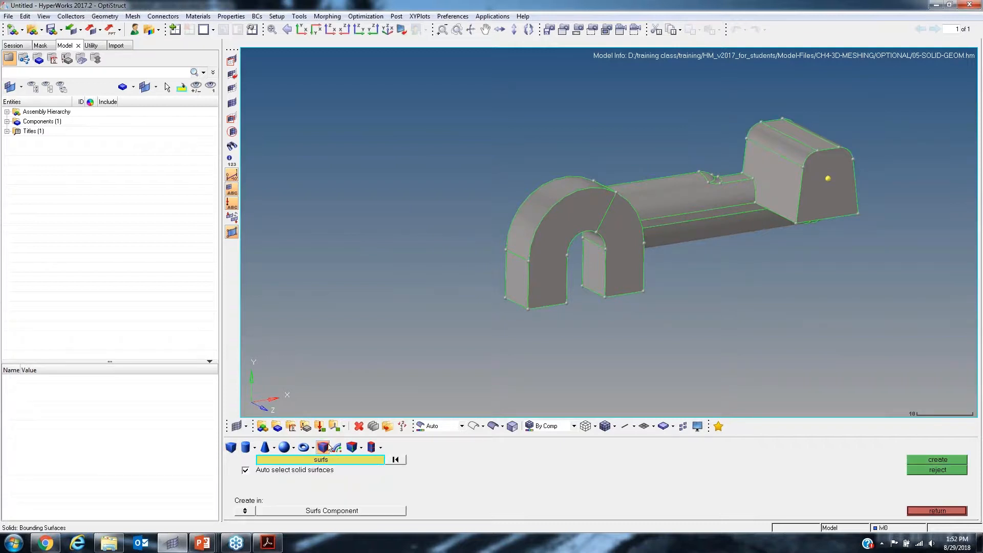
{"action": "left_click", "coordinate": [545, 240]}
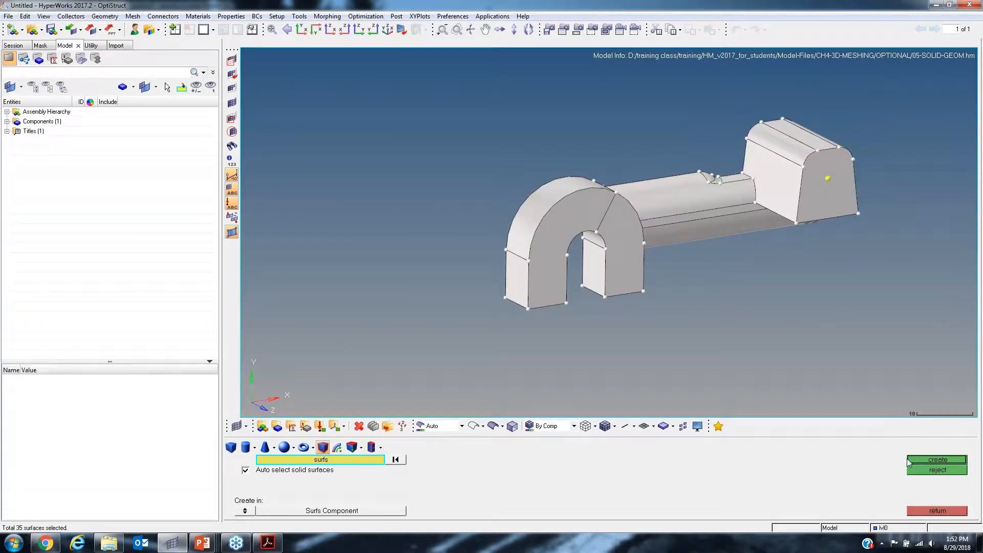
{"action": "left_click", "coordinate": [938, 460]}
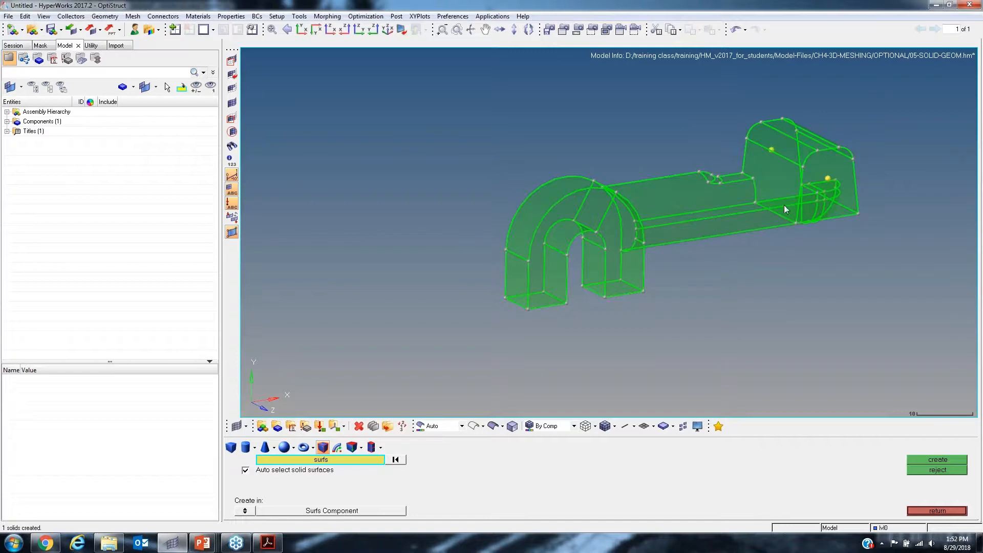
{"action": "left_click_drag", "start_coordinate": [784, 206], "coordinate": [747, 212], "text": "ctrl"}
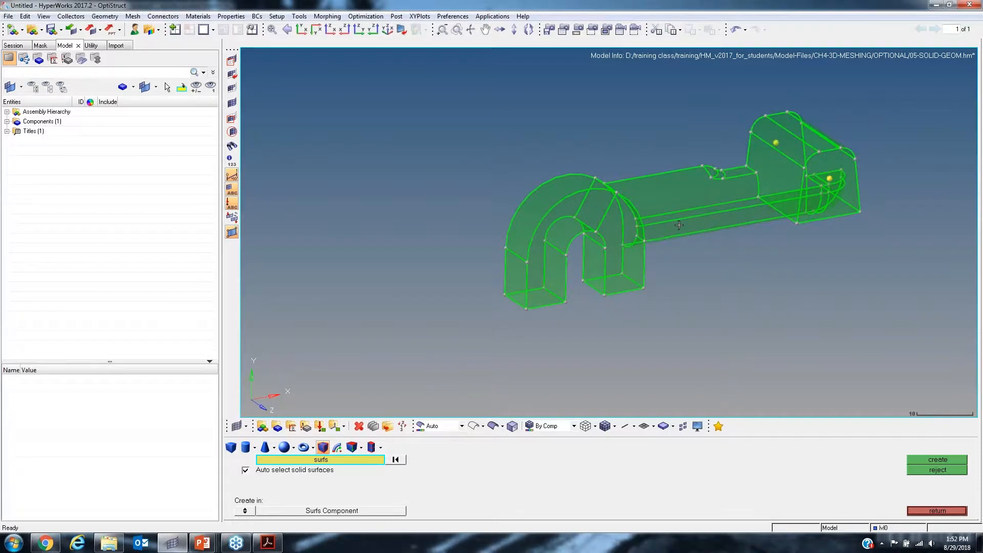
{"action": "left_click_drag", "start_coordinate": [679, 225], "coordinate": [707, 207], "text": "ctrl"}
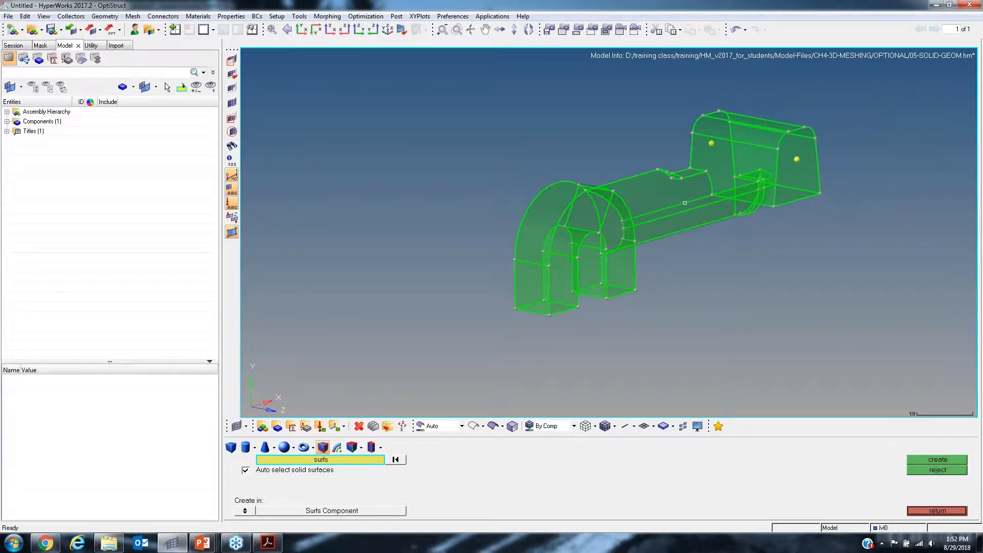
{"action": "right_click_drag", "start_coordinate": [669, 199], "coordinate": [699, 208], "text": "ctrl"}
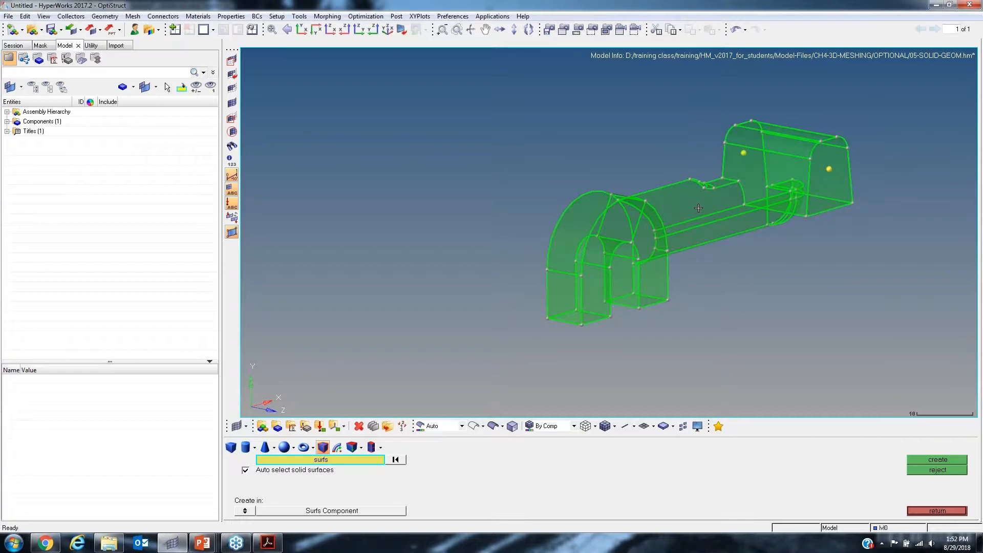
{"action": "left_click_drag", "start_coordinate": [718, 211], "coordinate": [675, 237], "text": "ctrl"}
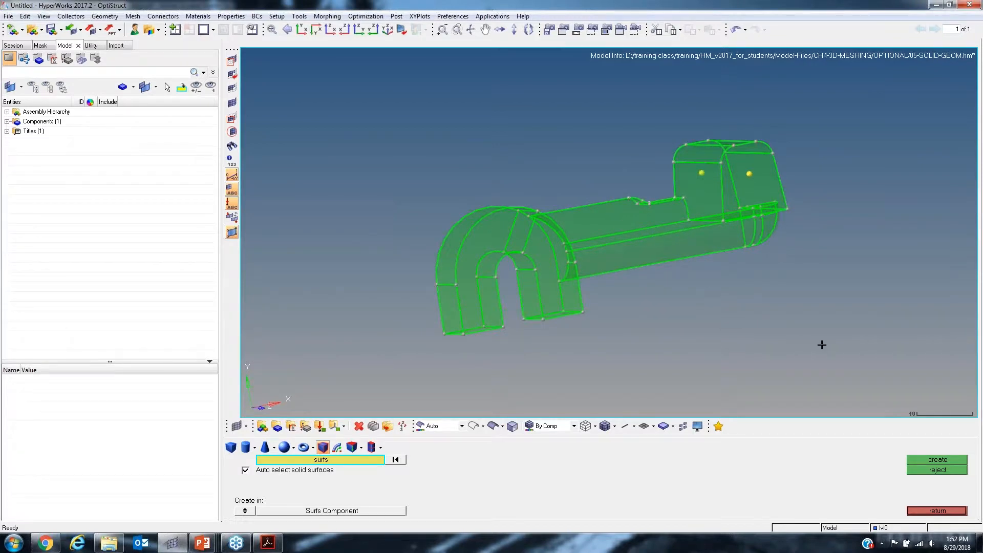
{"action": "left_click", "coordinate": [937, 511]}
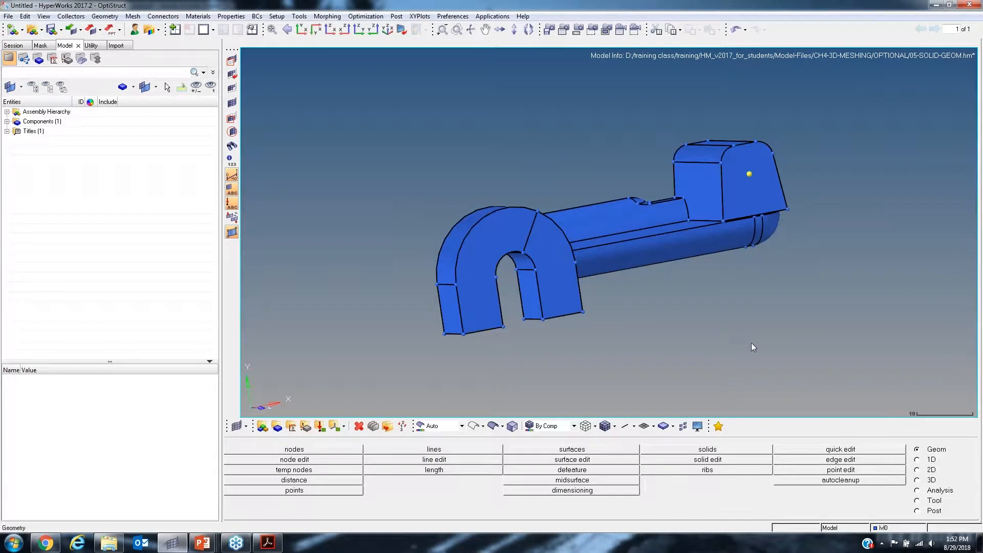
Step: Examine the hook and the slanted edge across its arch in the solid edit tool, considering the plane/surface trim option
{"action": "left_click", "coordinate": [732, 461]}
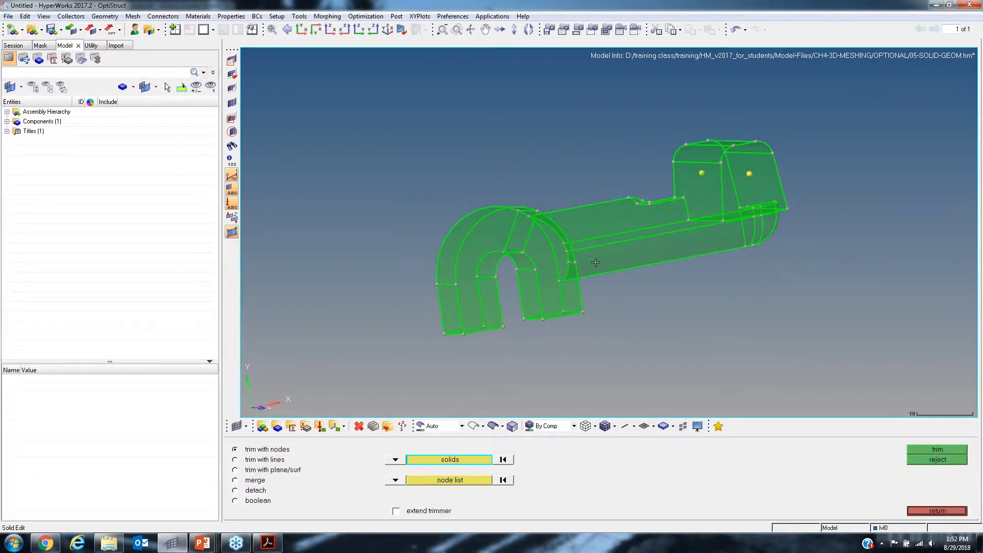
{"action": "left_click_drag", "start_coordinate": [596, 262], "coordinate": [554, 224], "text": "ctrl"}
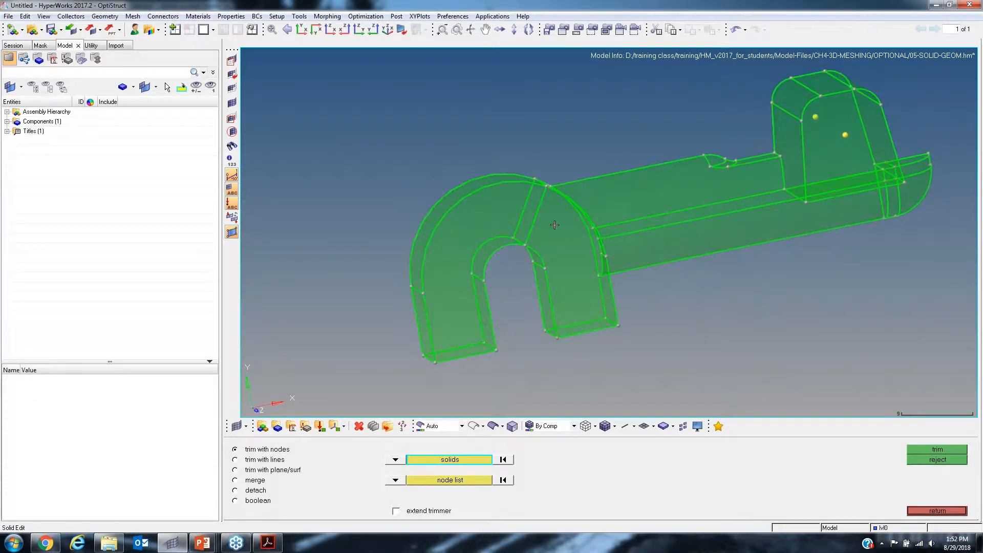
{"action": "left_click_drag", "start_coordinate": [583, 260], "coordinate": [590, 266], "text": "ctrl"}
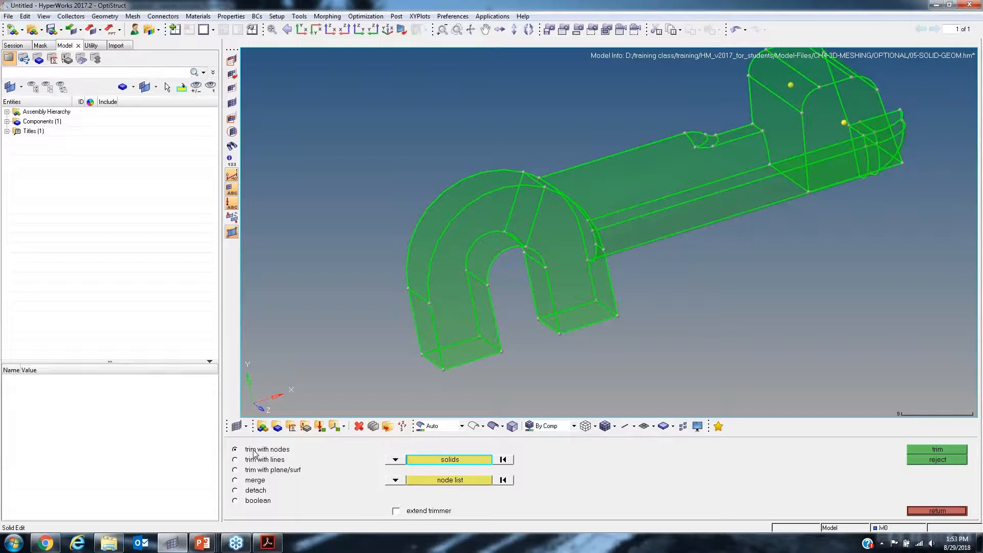
{"action": "left_click", "coordinate": [237, 470]}
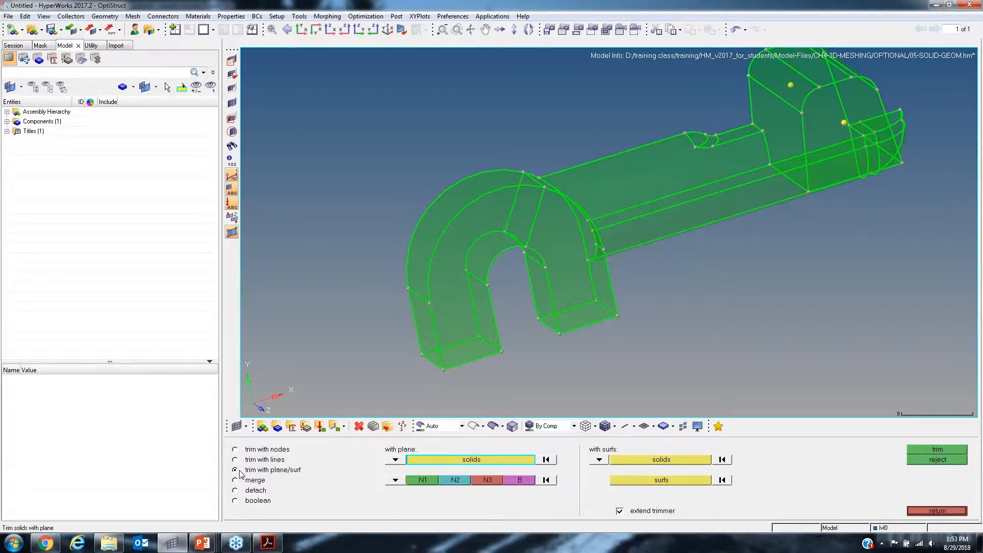
{"action": "left_click_drag", "start_coordinate": [530, 300], "coordinate": [605, 323], "text": "ctrl"}
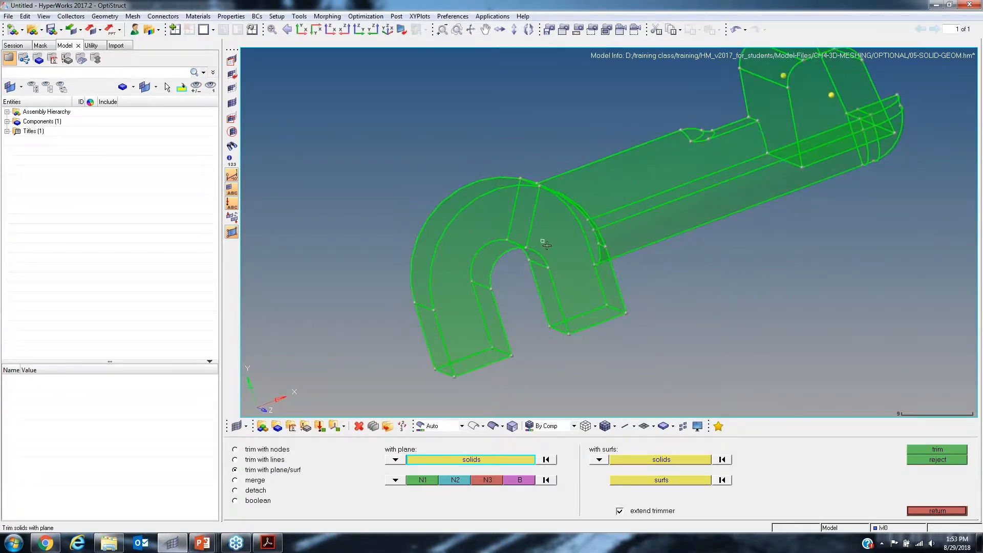
{"action": "scroll", "coordinate": [546, 246], "scroll_direction": "up", "scroll_amount": 3, "text": "ctrl"}
{"action": "mouse_move", "coordinate": [522, 234]}
{"action": "left_mouse_down", "text": "ctrl"}
{"action": "mouse_move", "coordinate": [419, 245]}
{"action": "mouse_move", "coordinate": [544, 194]}
{"action": "left_mouse_up", "text": "ctrl"}
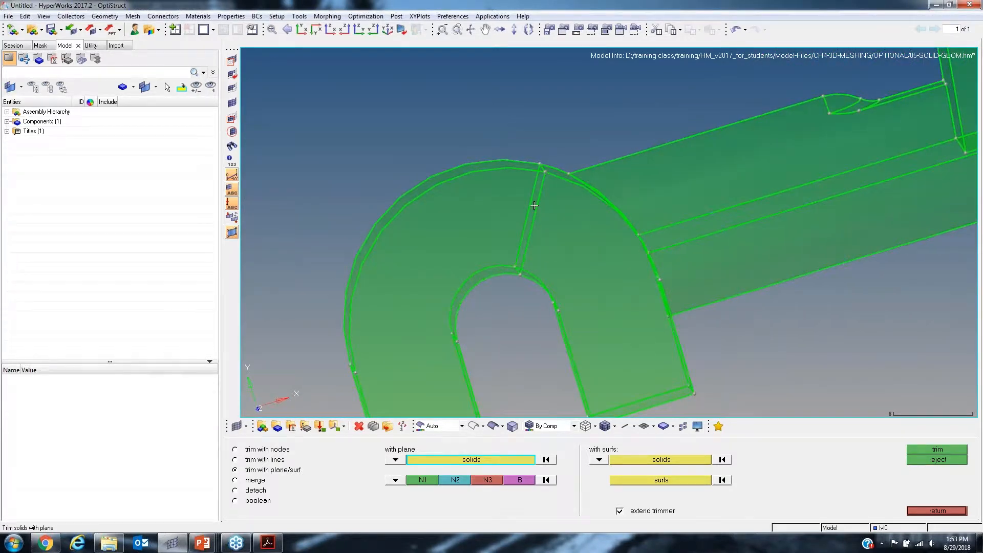
{"action": "mouse_move", "coordinate": [622, 287]}
{"action": "left_mouse_down", "text": "ctrl"}
{"action": "mouse_move", "coordinate": [537, 243]}
{"action": "mouse_move", "coordinate": [549, 264]}
{"action": "mouse_move", "coordinate": [650, 193]}
{"action": "mouse_move", "coordinate": [498, 161]}
{"action": "mouse_move", "coordinate": [601, 211]}
{"action": "mouse_move", "coordinate": [577, 149]}
{"action": "left_mouse_up", "text": "ctrl"}
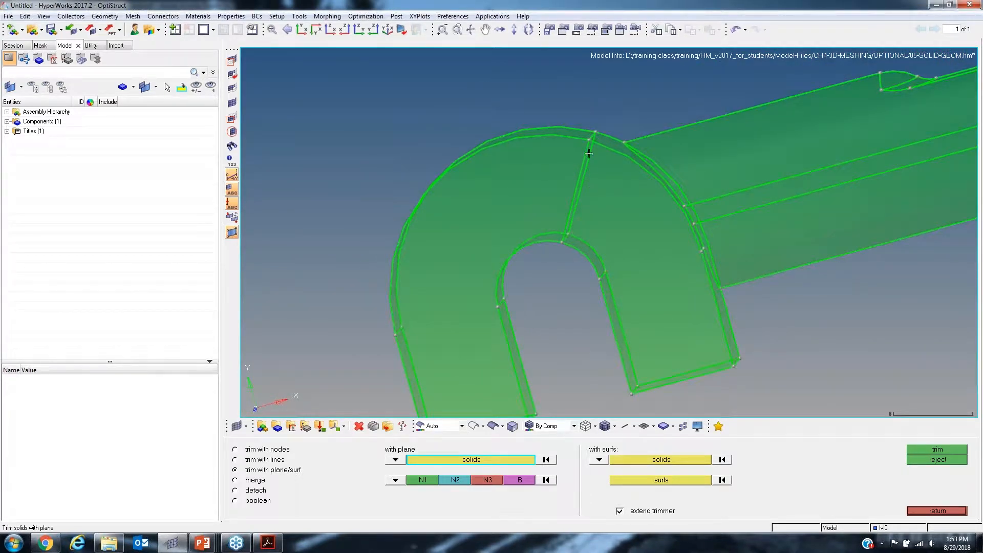
{"action": "left_click_drag", "start_coordinate": [589, 152], "coordinate": [597, 207], "text": "ctrl"}
{"action": "left_click_drag", "start_coordinate": [607, 190], "coordinate": [592, 261], "text": "ctrl"}
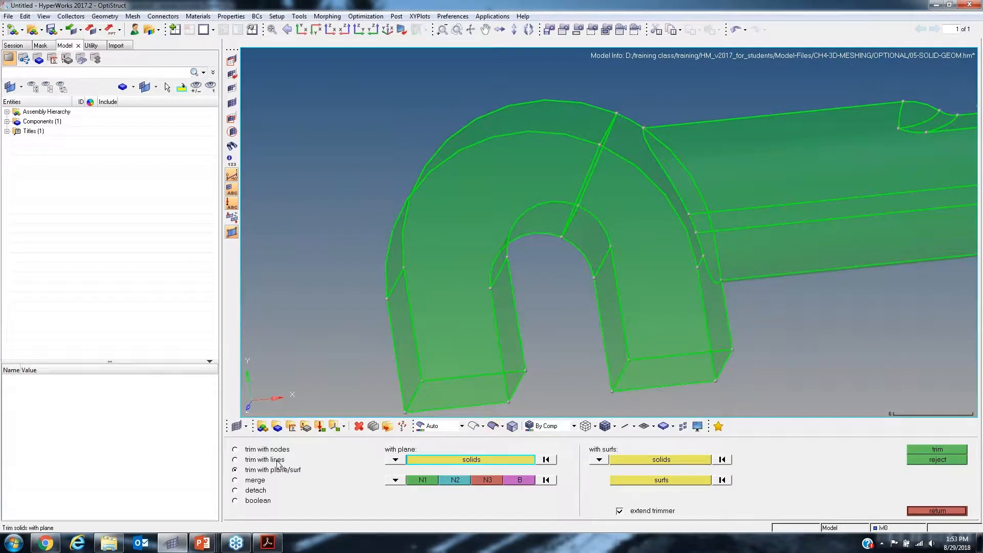
Step: Set up a trim with sweep lines in the solid edit tool and select the whole part as the solid
{"action": "left_click", "coordinate": [235, 459]}
{"action": "left_click", "coordinate": [471, 209]}
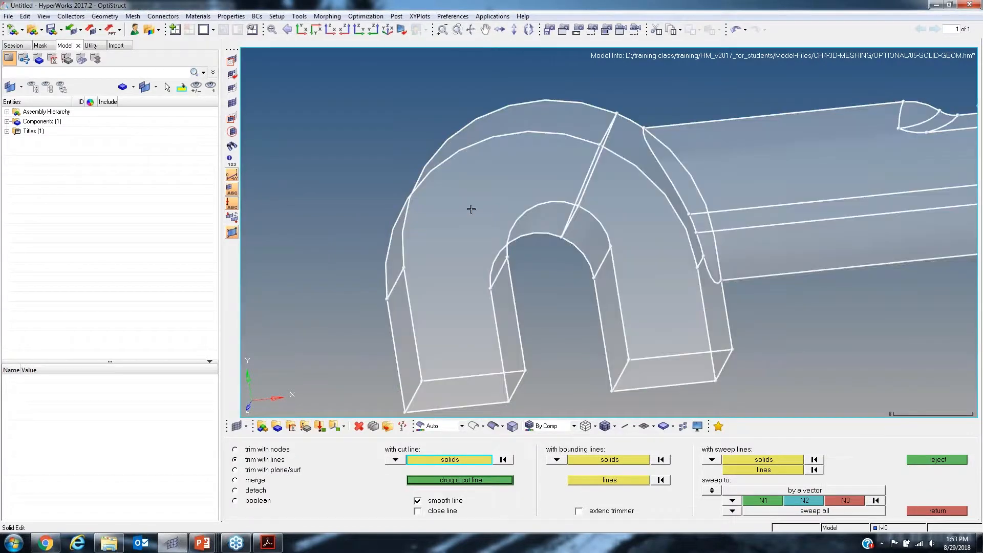
{"action": "right_click_drag", "start_coordinate": [470, 209], "coordinate": [476, 146], "text": "ctrl"}
{"action": "scroll", "coordinate": [593, 267], "scroll_direction": "down", "scroll_amount": 3, "text": "ctrl"}
{"action": "left_click_drag", "start_coordinate": [593, 267], "coordinate": [496, 253], "text": "ctrl"}
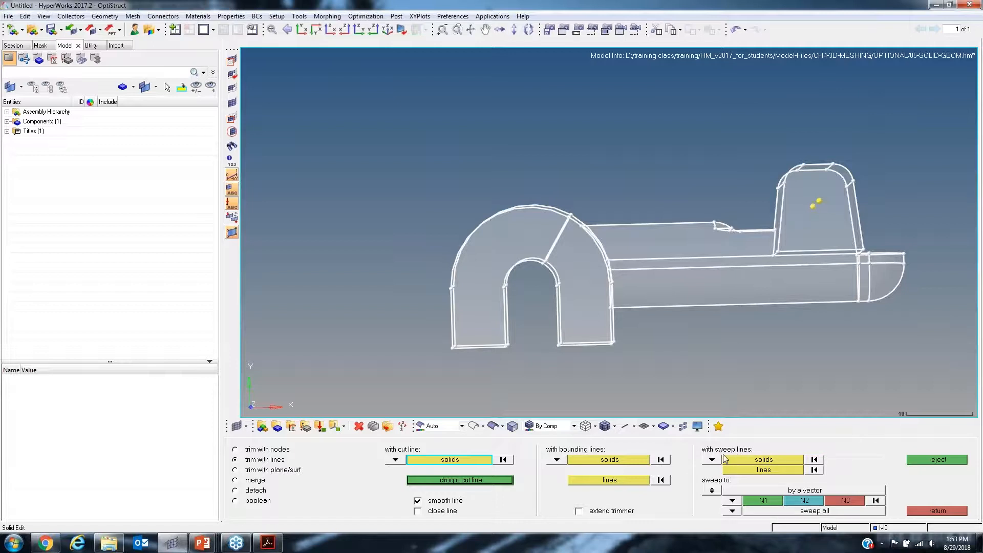
{"action": "left_click_drag", "start_coordinate": [581, 273], "coordinate": [576, 295], "text": "ctrl"}
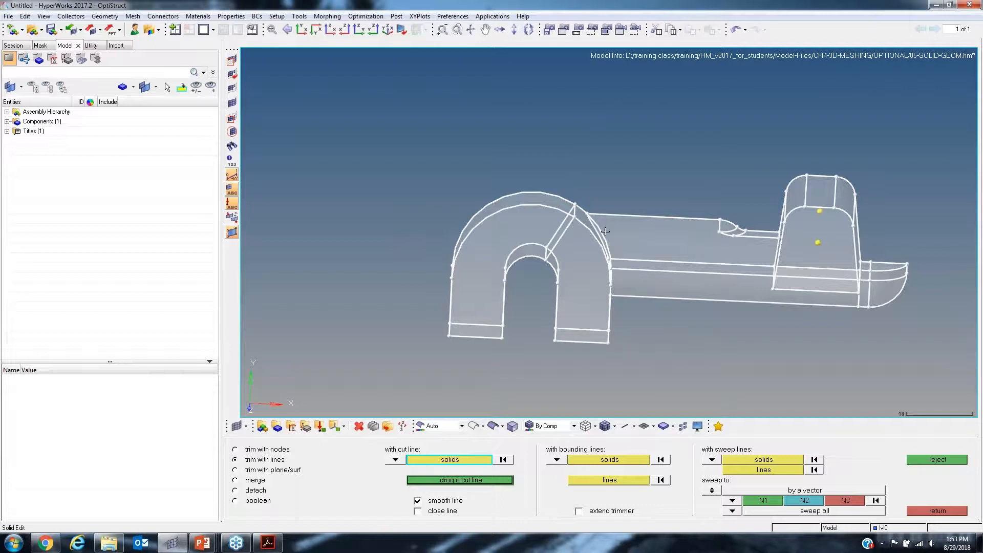
{"action": "mouse_move", "coordinate": [583, 272]}
{"action": "left_mouse_down", "text": "ctrl"}
{"action": "mouse_move", "coordinate": [623, 300]}
{"action": "mouse_move", "coordinate": [636, 278]}
{"action": "mouse_move", "coordinate": [584, 264]}
{"action": "left_mouse_up", "text": "ctrl"}
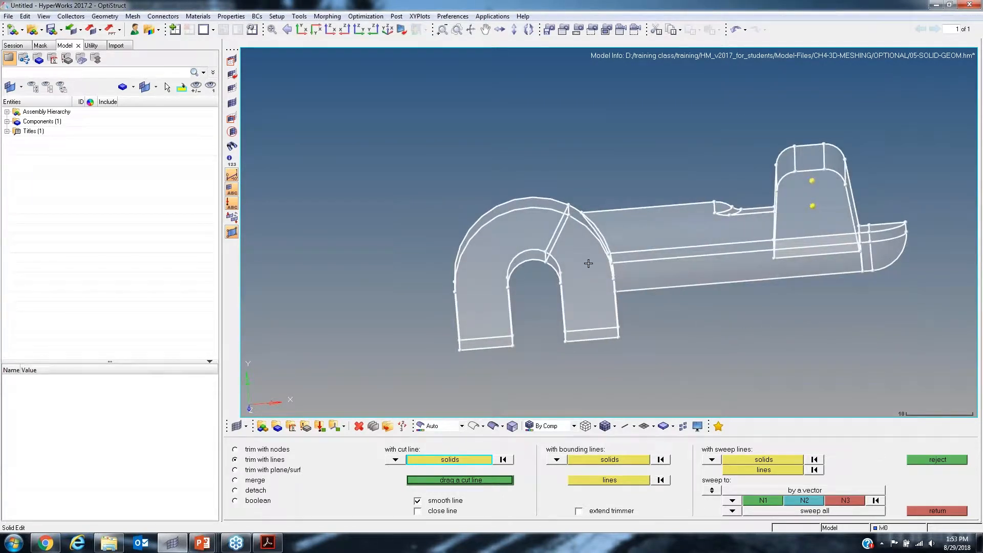
{"action": "left_click", "coordinate": [770, 459]}
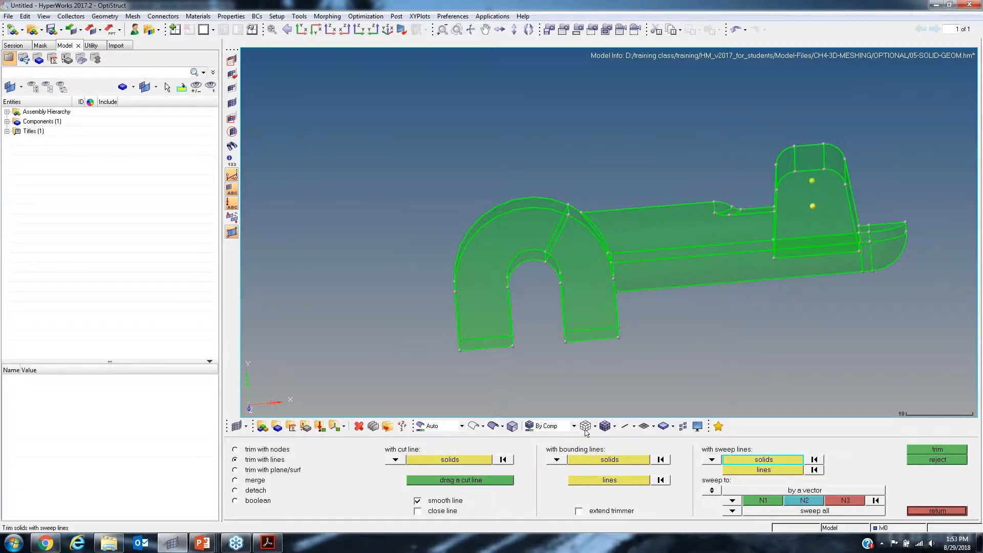
{"action": "left_click", "coordinate": [585, 302]}
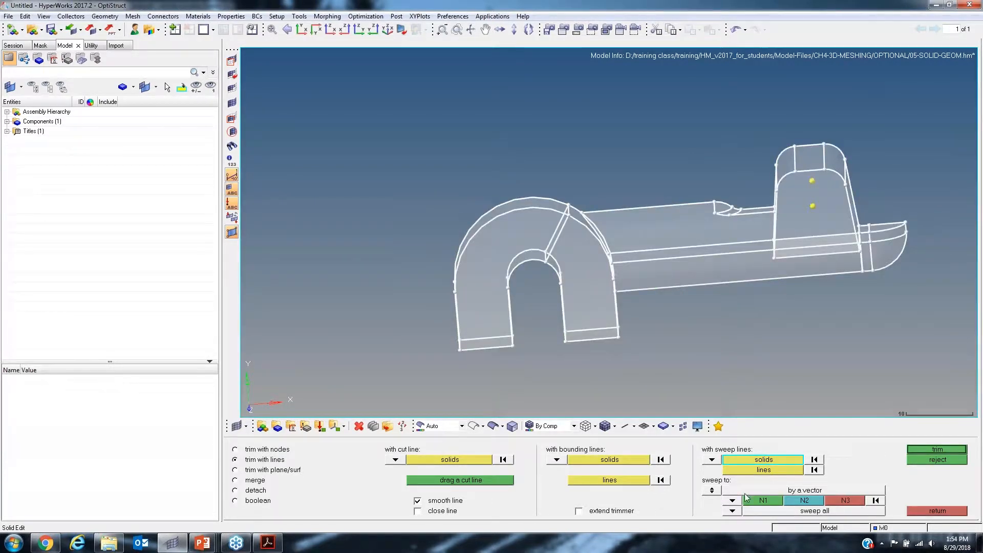
Step: Select the slanted edge across the hook's front face as the sweep line for the trim
{"action": "left_click", "coordinate": [768, 472]}
{"action": "scroll", "coordinate": [553, 225], "scroll_direction": "up", "scroll_amount": 2, "text": "ctrl"}
{"action": "left_click_drag", "start_coordinate": [542, 224], "coordinate": [532, 266], "text": "ctrl"}
{"action": "scroll", "coordinate": [573, 245], "scroll_direction": "up", "scroll_amount": 2, "text": "ctrl"}
{"action": "left_click", "coordinate": [549, 231]}
{"action": "scroll", "coordinate": [548, 251], "scroll_direction": "down", "scroll_amount": 4, "text": "ctrl"}
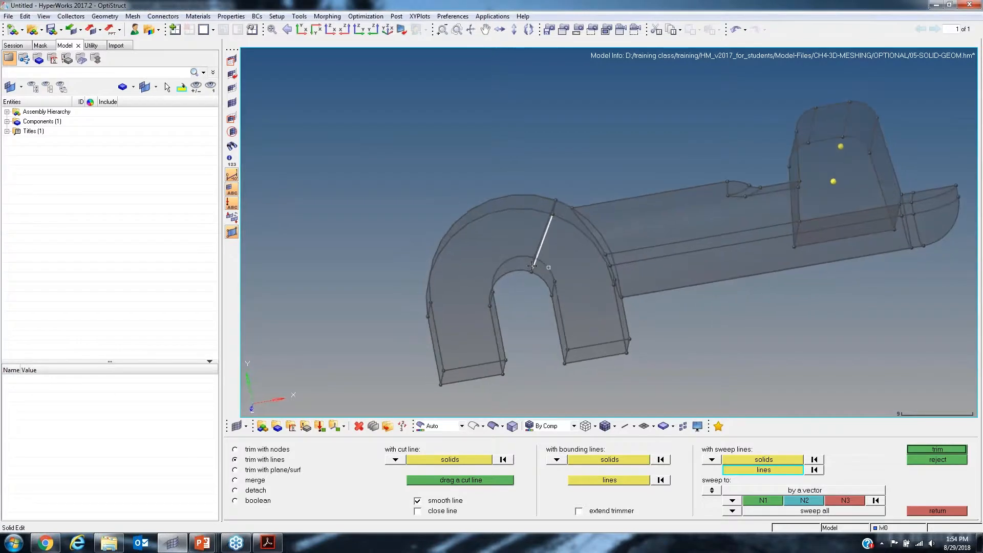
{"action": "left_click_drag", "start_coordinate": [547, 319], "coordinate": [563, 315], "text": "ctrl"}
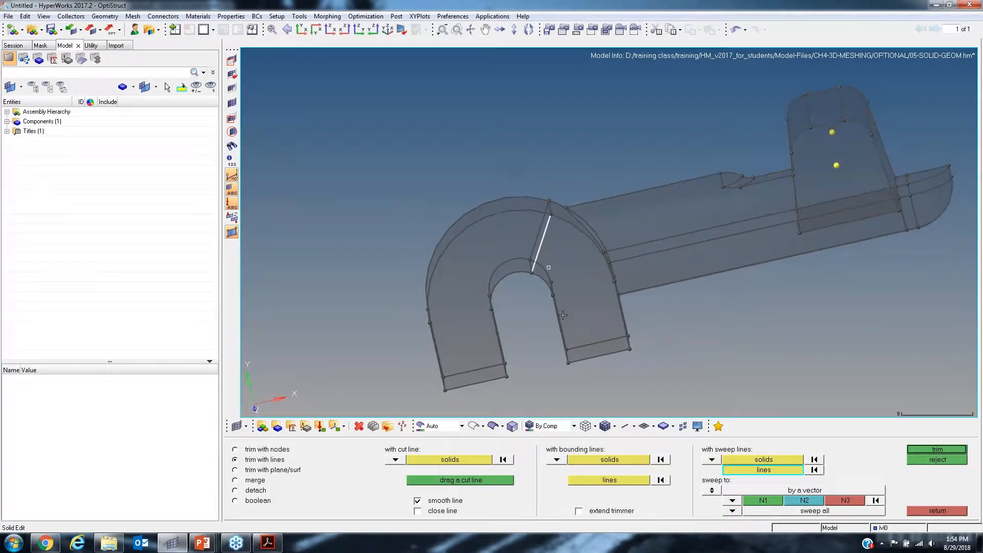
{"action": "left_click_drag", "start_coordinate": [548, 268], "coordinate": [563, 307], "text": "ctrl"}
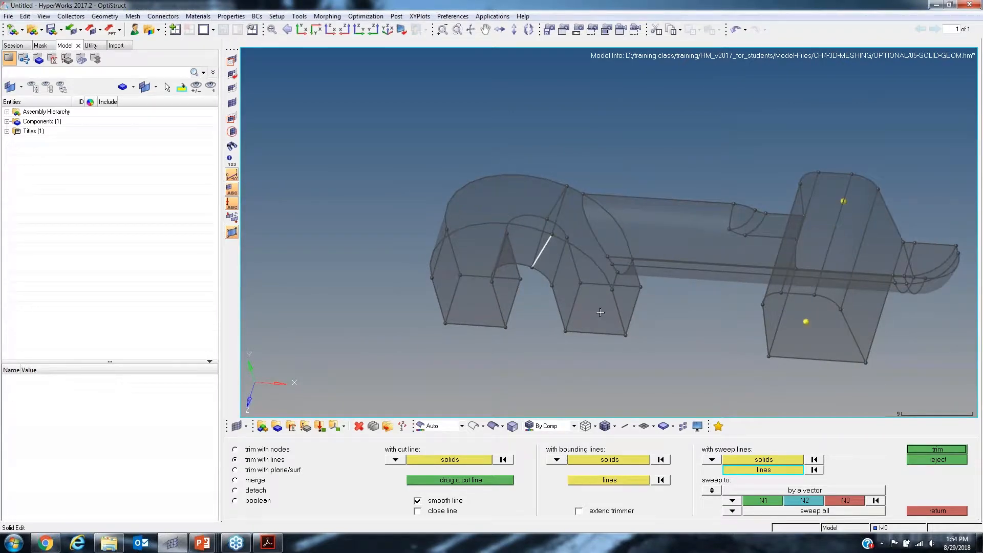
{"action": "left_click_drag", "start_coordinate": [566, 283], "coordinate": [587, 271], "text": "ctrl"}
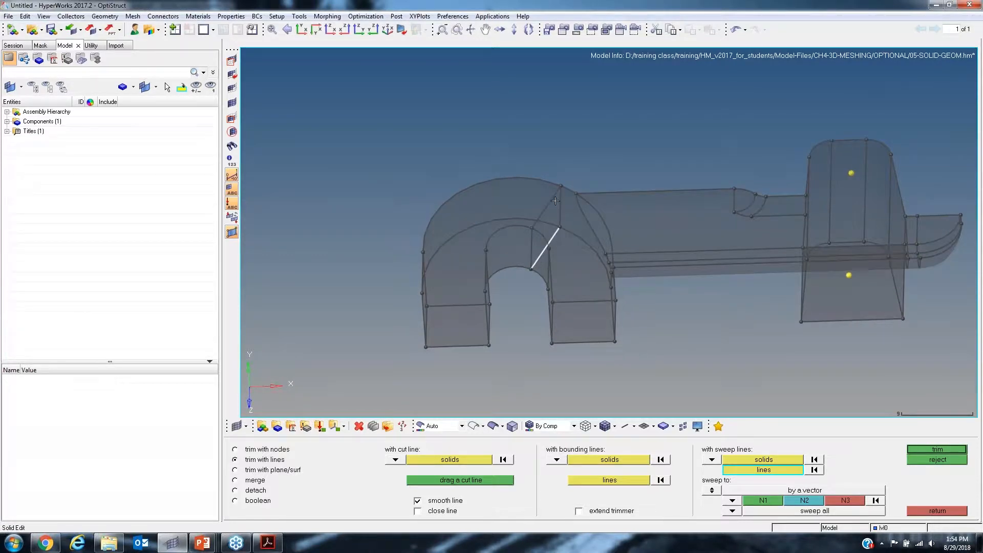
{"action": "left_click_drag", "start_coordinate": [548, 236], "coordinate": [568, 246], "text": "ctrl"}
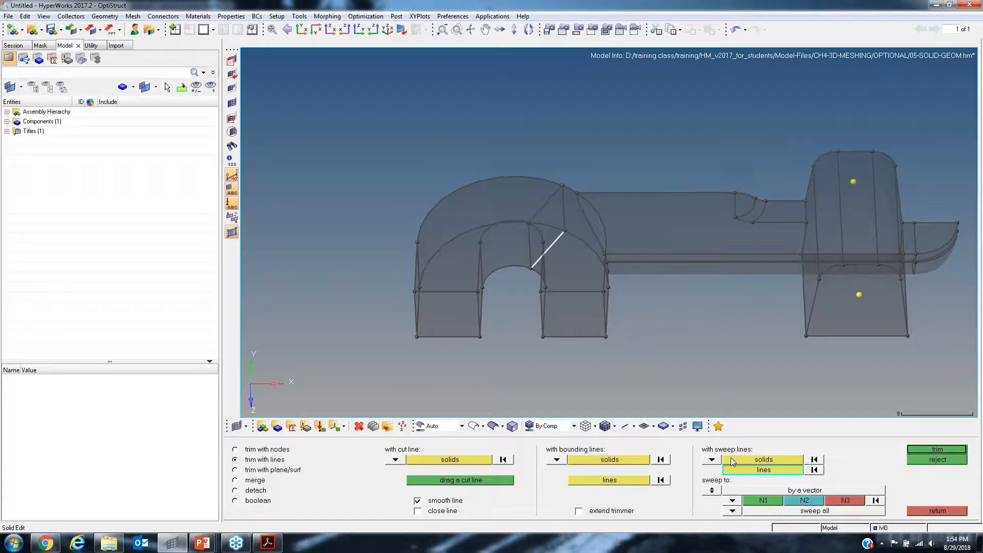
Step: Define the sweep vector with two points along the hook's thickness at the slanted edge, and trim the solid through everything
{"action": "left_click", "coordinate": [767, 500]}
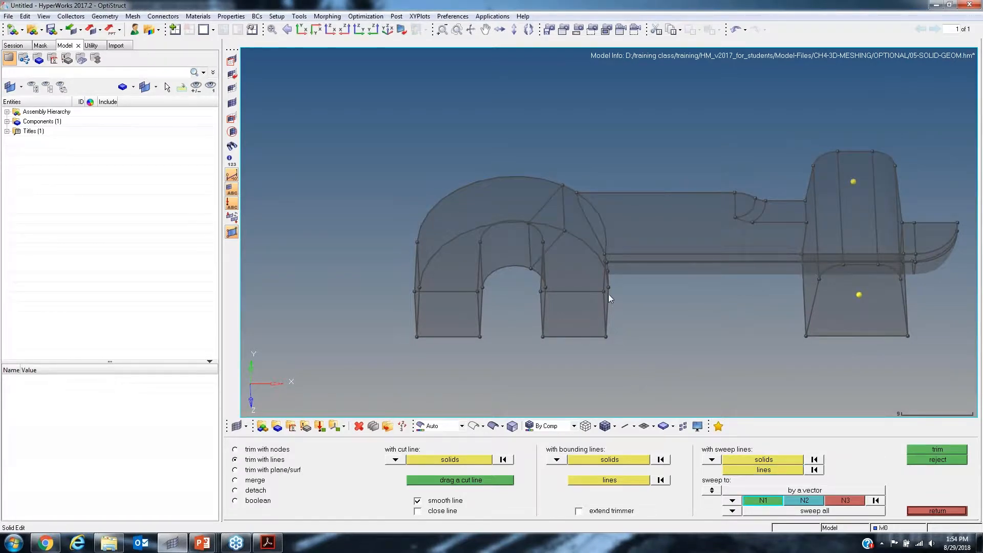
{"action": "scroll", "coordinate": [563, 248], "scroll_direction": "up", "scroll_amount": 3}
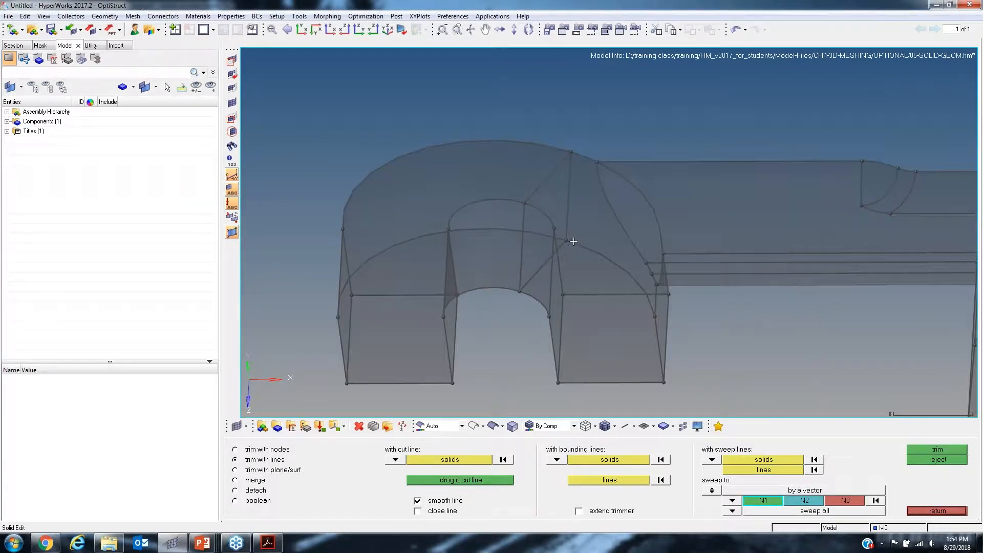
{"action": "left_click", "coordinate": [572, 251]}
{"action": "left_click", "coordinate": [575, 152]}
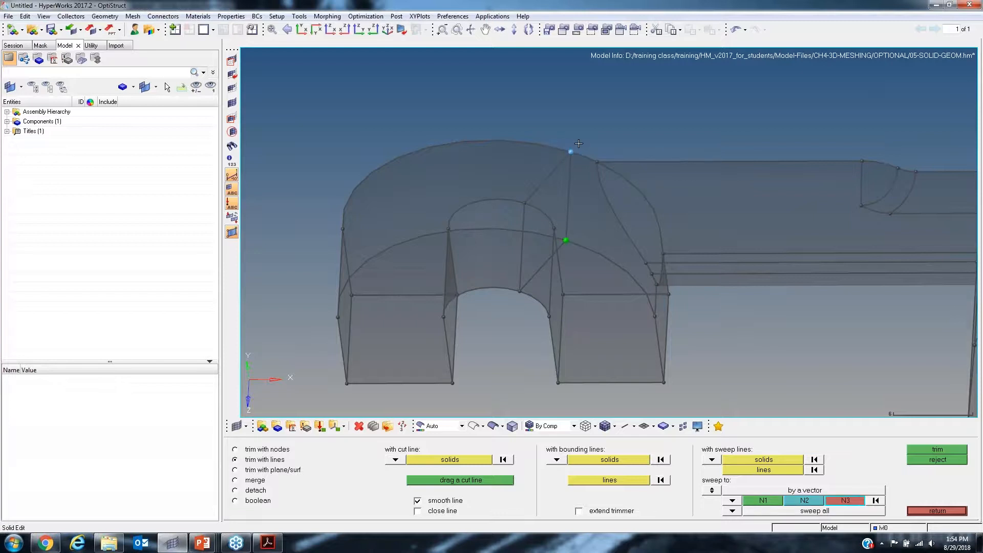
{"action": "scroll", "coordinate": [563, 244], "scroll_direction": "down", "scroll_amount": 4}
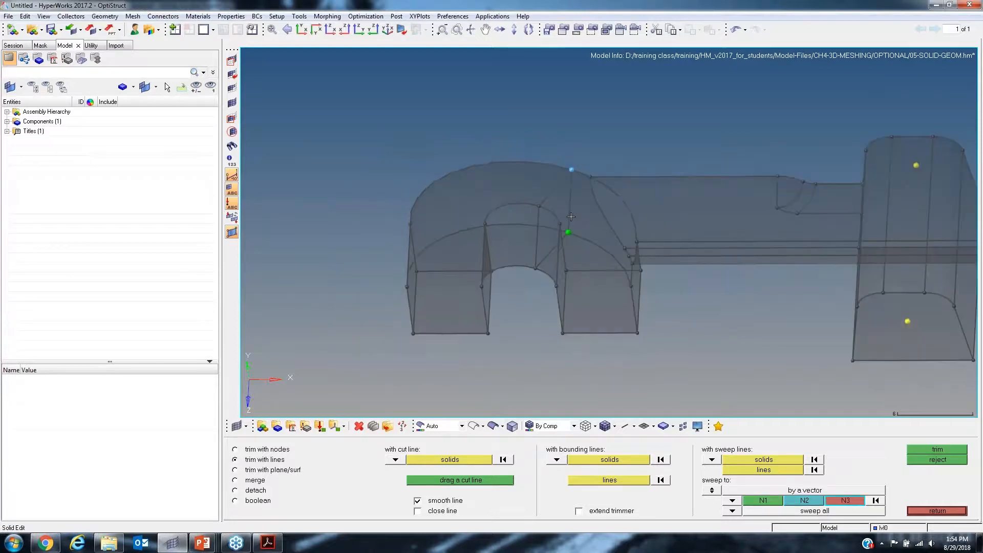
{"action": "left_click", "coordinate": [937, 450]}
Step: Inspect the new cut faces across the hook's arch and at the foot of its outer leg
{"action": "left_click_drag", "start_coordinate": [667, 312], "coordinate": [592, 196], "text": "ctrl"}
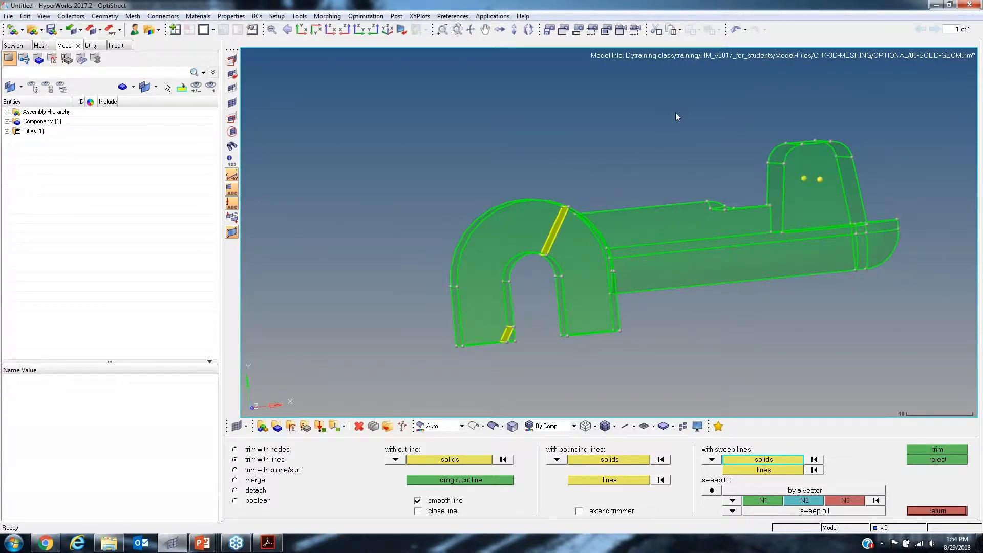
{"action": "left_click_drag", "start_coordinate": [535, 254], "coordinate": [627, 257], "text": "ctrl"}
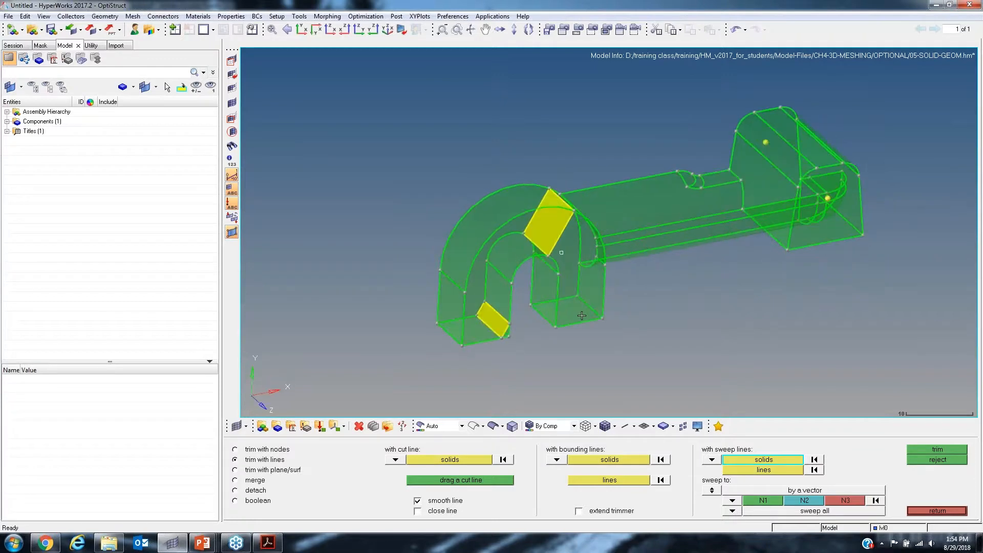
{"action": "left_click_drag", "start_coordinate": [582, 315], "coordinate": [560, 254], "text": "ctrl"}
{"action": "right_click_drag", "start_coordinate": [560, 254], "coordinate": [618, 199], "text": "ctrl"}
{"action": "scroll", "coordinate": [618, 199], "scroll_direction": "up", "scroll_amount": 2, "text": "ctrl"}
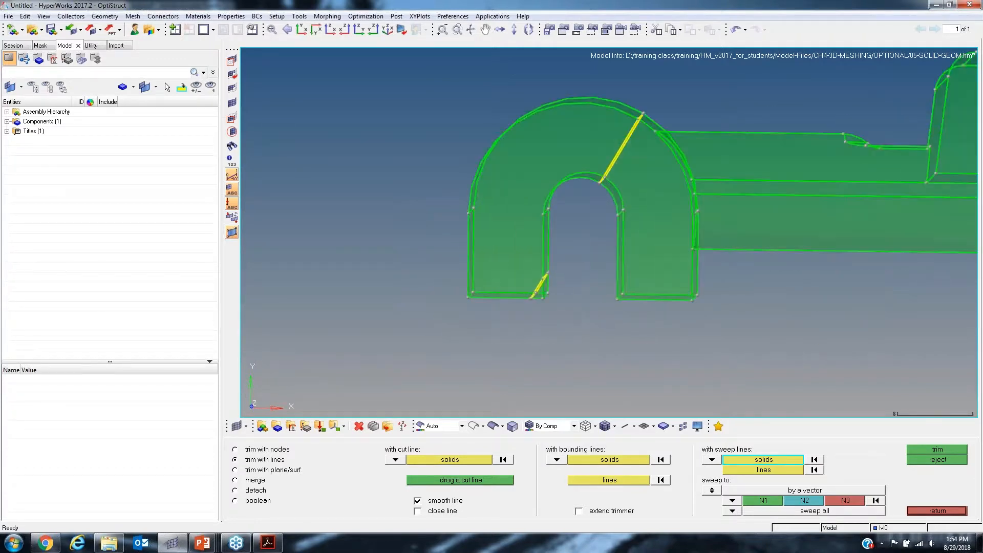
{"action": "scroll", "coordinate": [550, 274], "scroll_direction": "up", "scroll_amount": 2, "text": "ctrl"}
{"action": "left_click_drag", "start_coordinate": [517, 283], "coordinate": [547, 302], "text": "ctrl"}
{"action": "scroll", "coordinate": [546, 303], "scroll_direction": "up", "scroll_amount": 3, "text": "ctrl"}
{"action": "right_click_drag", "start_coordinate": [617, 335], "coordinate": [701, 364], "text": "ctrl"}
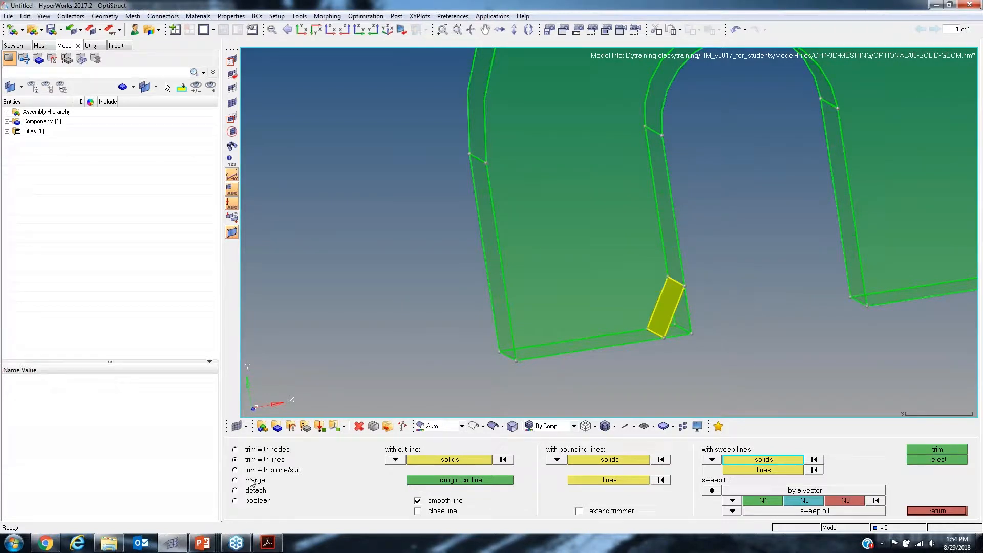
Step: Merge the small corner solid at the foot of the hook's outer leg back into the adjoining hook solid
{"action": "left_click", "coordinate": [235, 481]}
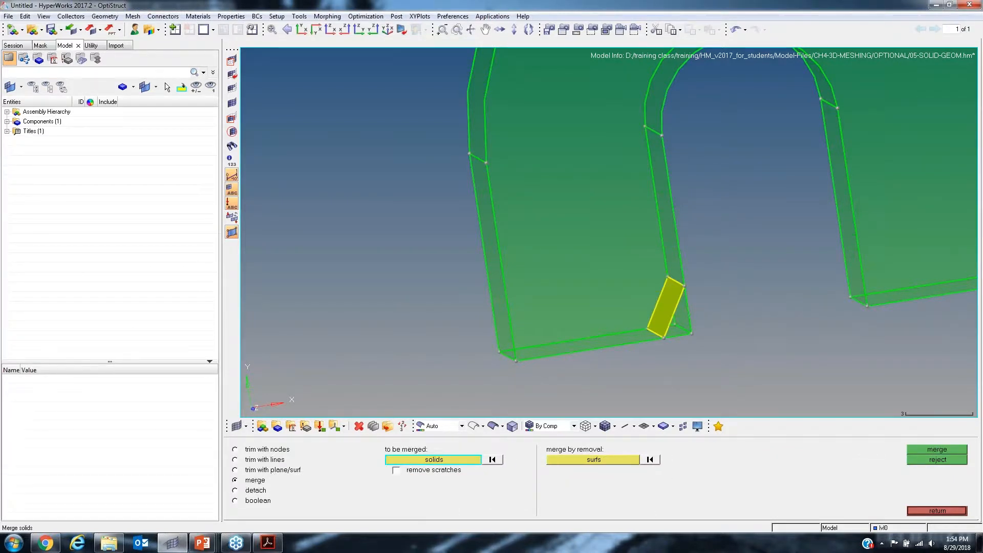
{"action": "left_click", "coordinate": [615, 299]}
{"action": "left_click", "coordinate": [672, 319]}
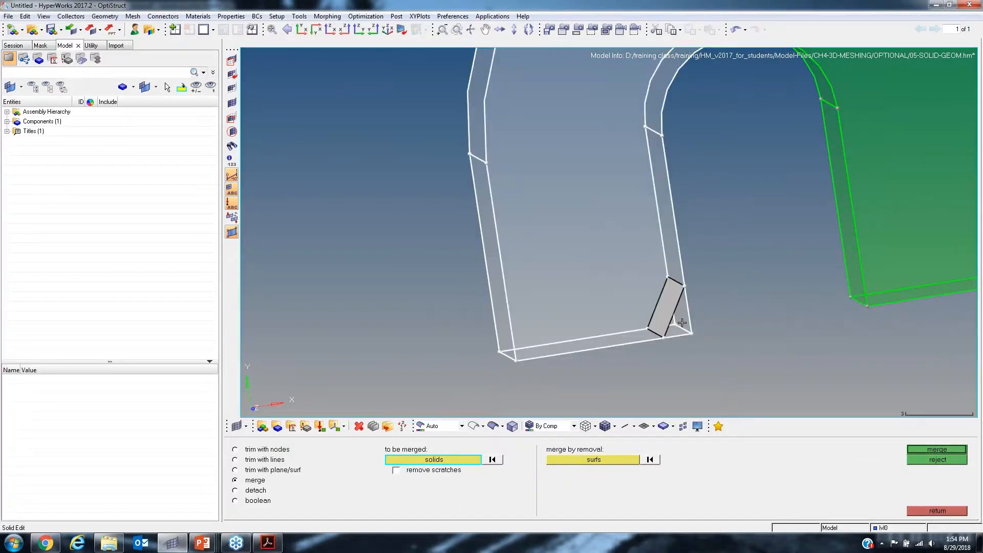
{"action": "left_click", "coordinate": [954, 455]}
{"action": "left_click_drag", "start_coordinate": [635, 307], "coordinate": [582, 267], "text": "ctrl"}
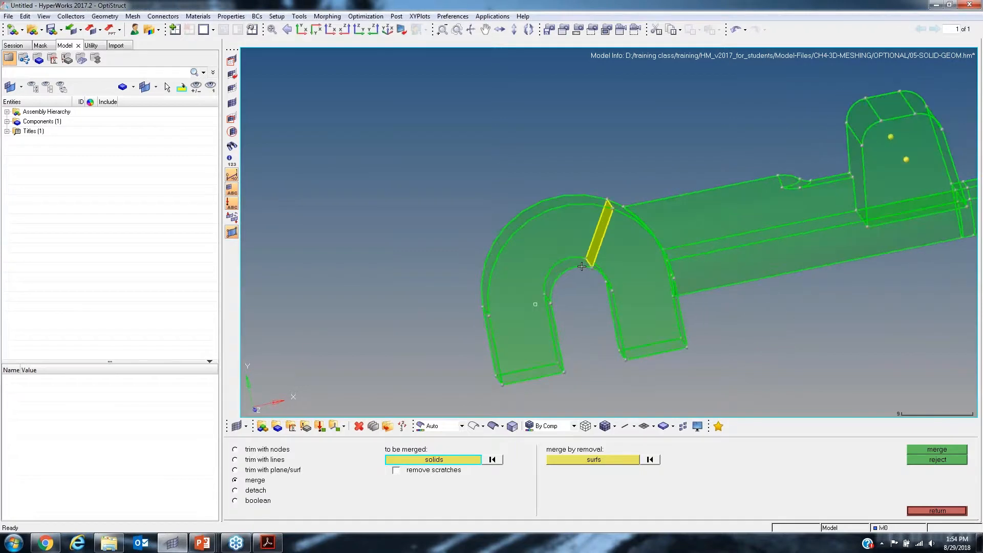
Step: Check the partition across the hook's arch, leave solid editing, and open the solid map tool for 3D meshing
{"action": "left_click_drag", "start_coordinate": [645, 286], "coordinate": [665, 296], "text": "ctrl"}
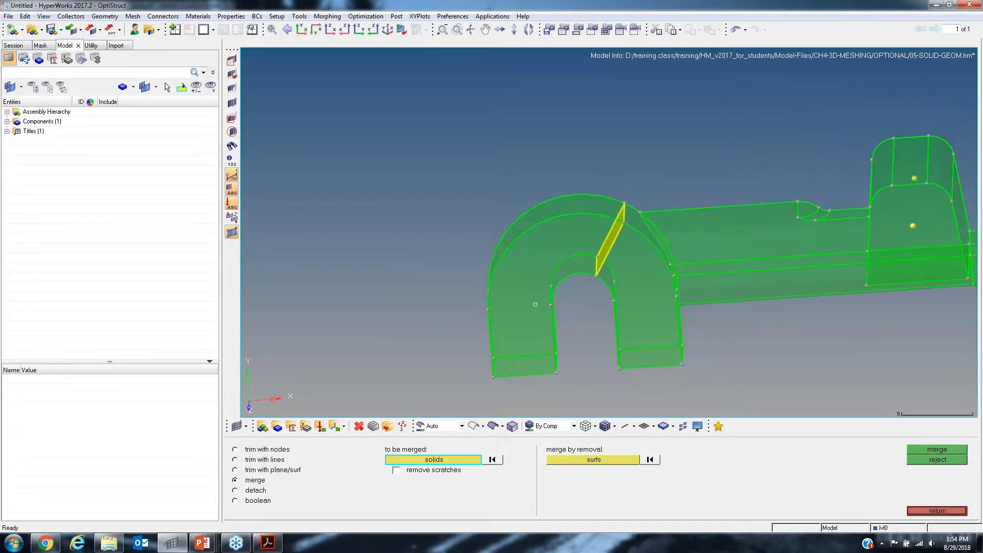
{"action": "right_click_drag", "start_coordinate": [666, 296], "coordinate": [623, 308], "text": "ctrl"}
{"action": "scroll", "coordinate": [622, 308], "scroll_direction": "up", "scroll_amount": 2, "text": "ctrl"}
{"action": "left_click_drag", "start_coordinate": [622, 308], "coordinate": [562, 272], "text": "ctrl"}
{"action": "left_click", "coordinate": [936, 512]}
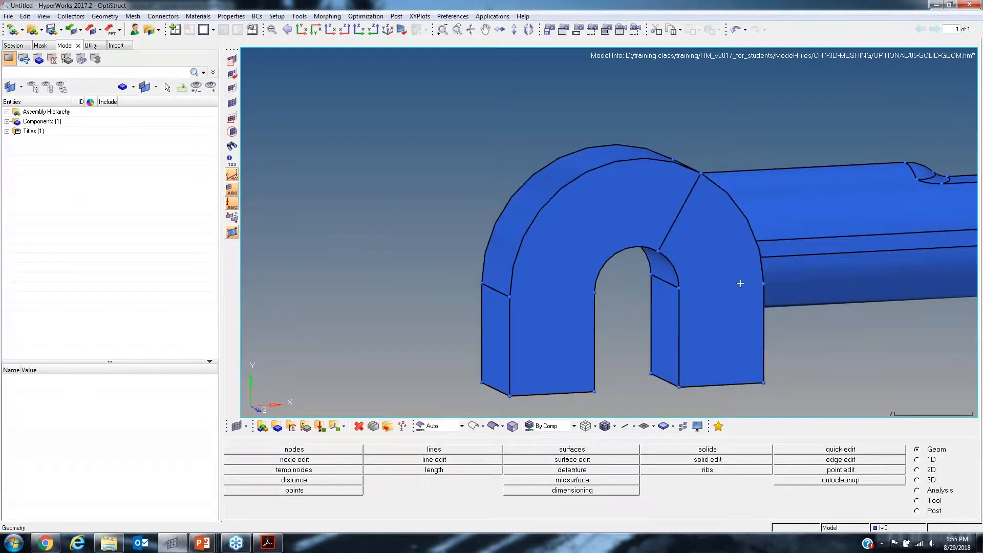
{"action": "mouse_move", "coordinate": [741, 283]}
{"action": "left_mouse_down", "text": "ctrl"}
{"action": "mouse_move", "coordinate": [709, 280]}
{"action": "mouse_move", "coordinate": [758, 296]}
{"action": "mouse_move", "coordinate": [726, 283]}
{"action": "left_mouse_up", "text": "ctrl"}
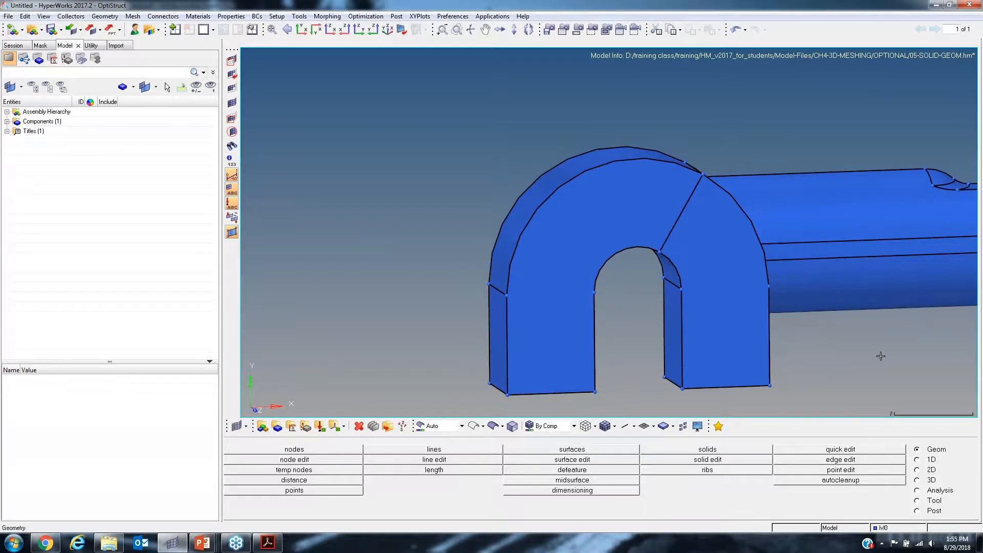
{"action": "left_click", "coordinate": [918, 480]}
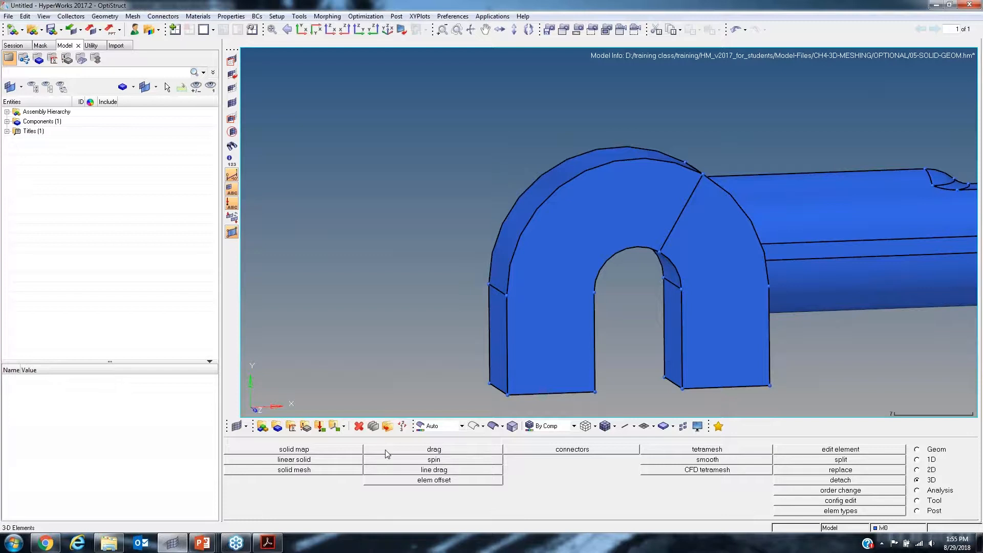
{"action": "left_click", "coordinate": [313, 451]}
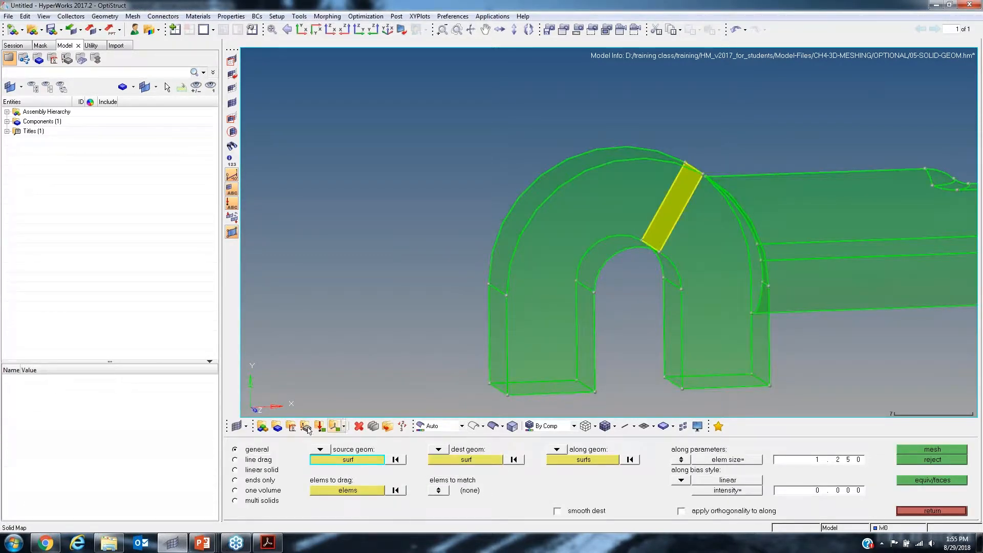
Step: Mesh the hook solid farthest from the shaft with a one-volume solid map at element size 1, and show the elements of component lvl0
{"action": "left_click", "coordinate": [257, 490]}
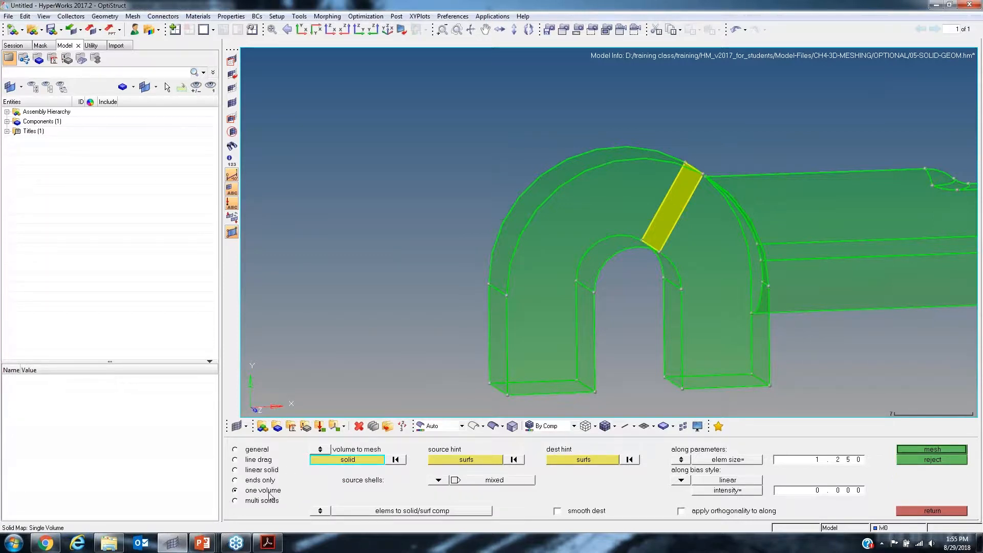
{"action": "left_click", "coordinate": [580, 253]}
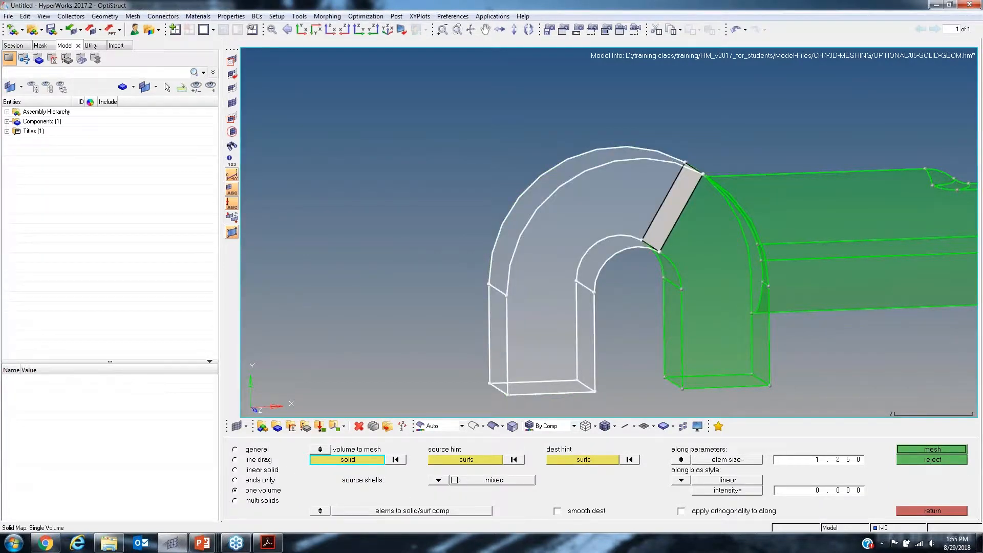
{"action": "left_click_drag", "start_coordinate": [563, 241], "coordinate": [644, 301], "text": "ctrl"}
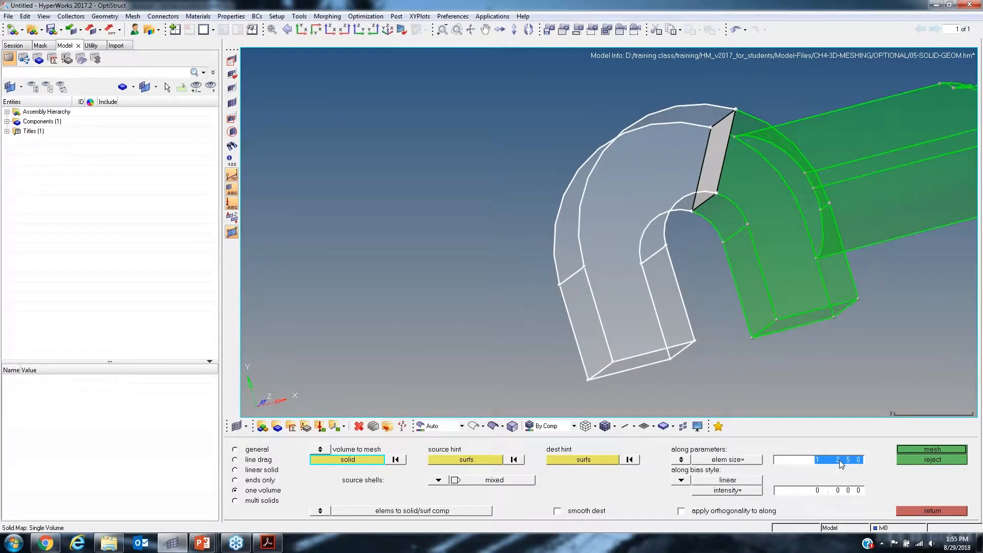
{"action": "type", "text": "1"}
{"action": "left_click", "coordinate": [936, 451]}
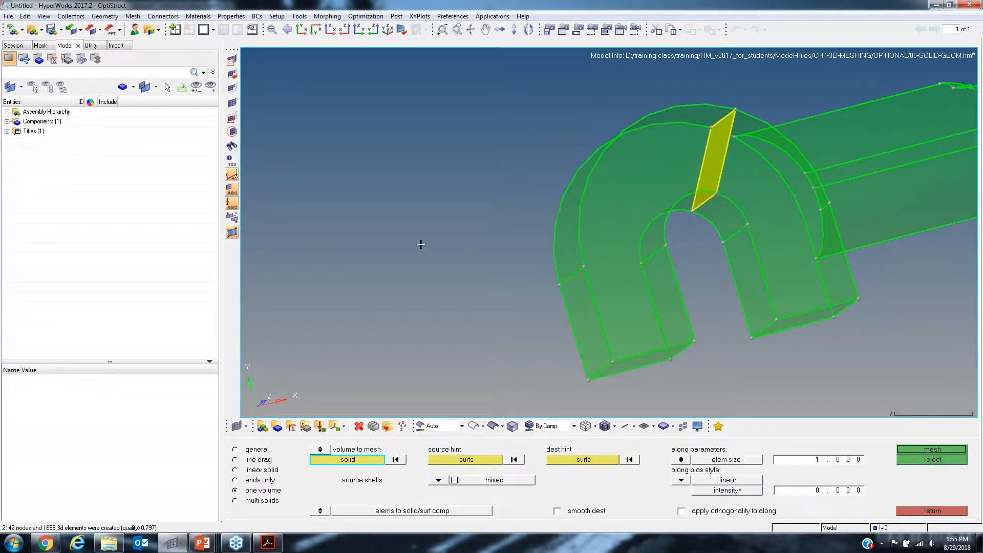
{"action": "left_click", "coordinate": [6, 122]}
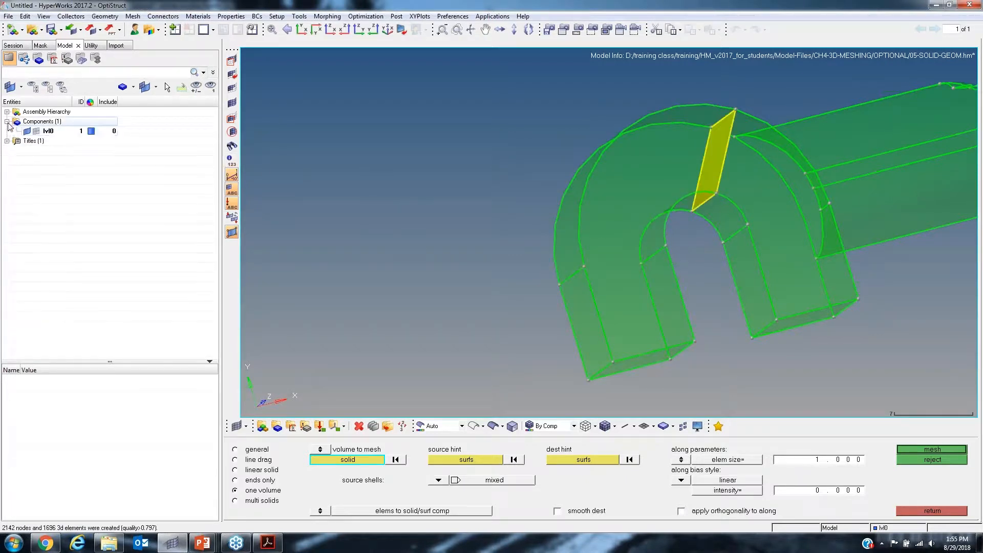
{"action": "left_click", "coordinate": [36, 133]}
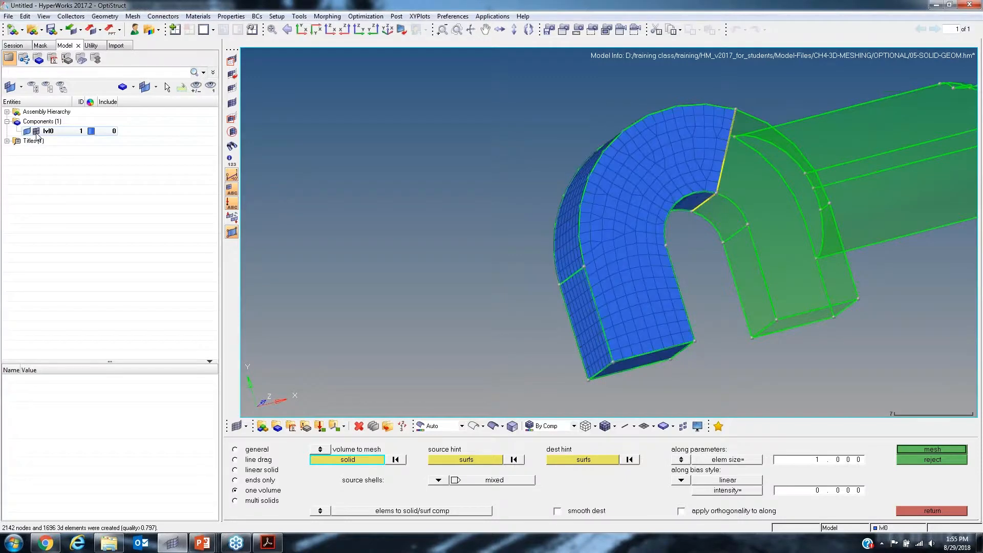
Step: Examine the mesh on the hook's free leg and arch, including the face shared with the unmeshed solid
{"action": "mouse_move", "coordinate": [669, 194]}
{"action": "left_mouse_down", "text": "ctrl"}
{"action": "mouse_move", "coordinate": [781, 206]}
{"action": "mouse_move", "coordinate": [632, 200]}
{"action": "mouse_move", "coordinate": [645, 193]}
{"action": "mouse_move", "coordinate": [665, 272]}
{"action": "mouse_move", "coordinate": [640, 181]}
{"action": "left_mouse_up", "text": "ctrl"}
{"action": "left_click_drag", "start_coordinate": [633, 232], "coordinate": [658, 181], "text": "ctrl"}
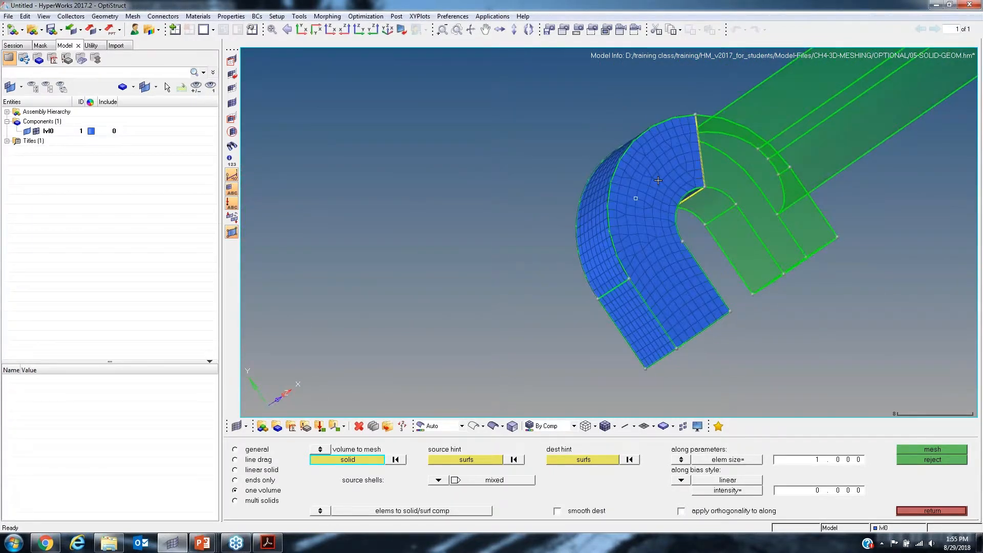
{"action": "left_click_drag", "start_coordinate": [654, 234], "coordinate": [636, 199], "text": "ctrl"}
{"action": "scroll", "coordinate": [679, 207], "scroll_direction": "up", "scroll_amount": 2}
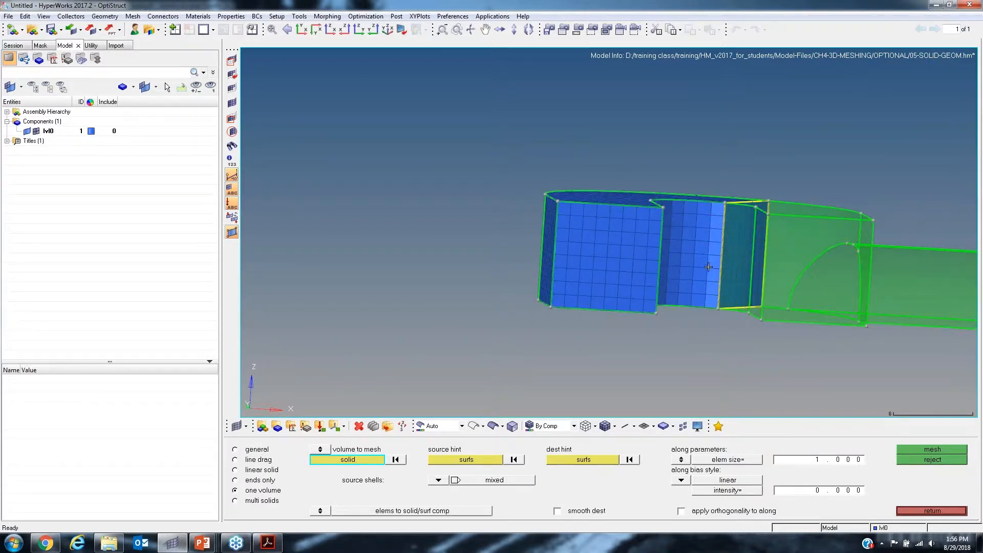
{"action": "left_click_drag", "start_coordinate": [697, 299], "coordinate": [524, 170], "text": "ctrl"}
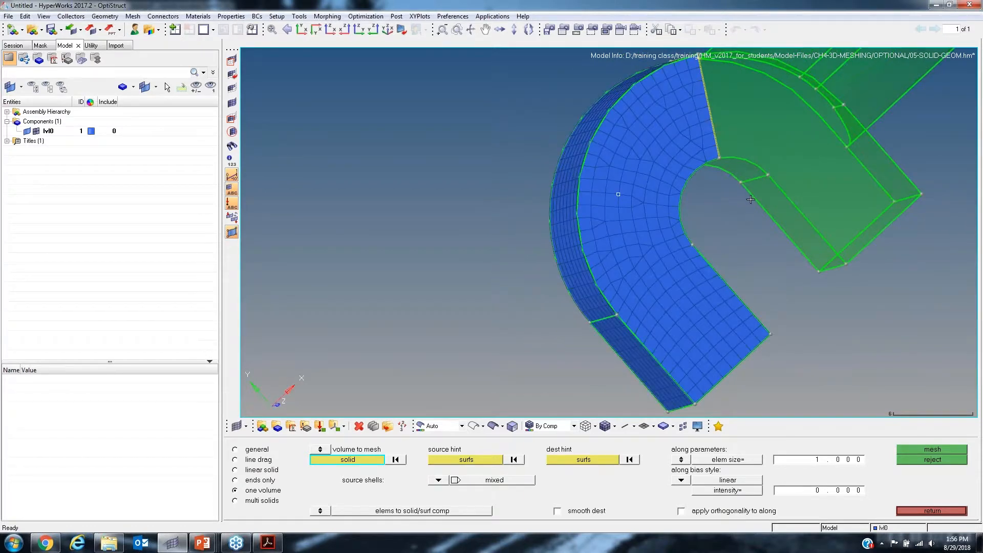
{"action": "left_click_drag", "start_coordinate": [751, 199], "coordinate": [580, 178], "text": "ctrl"}
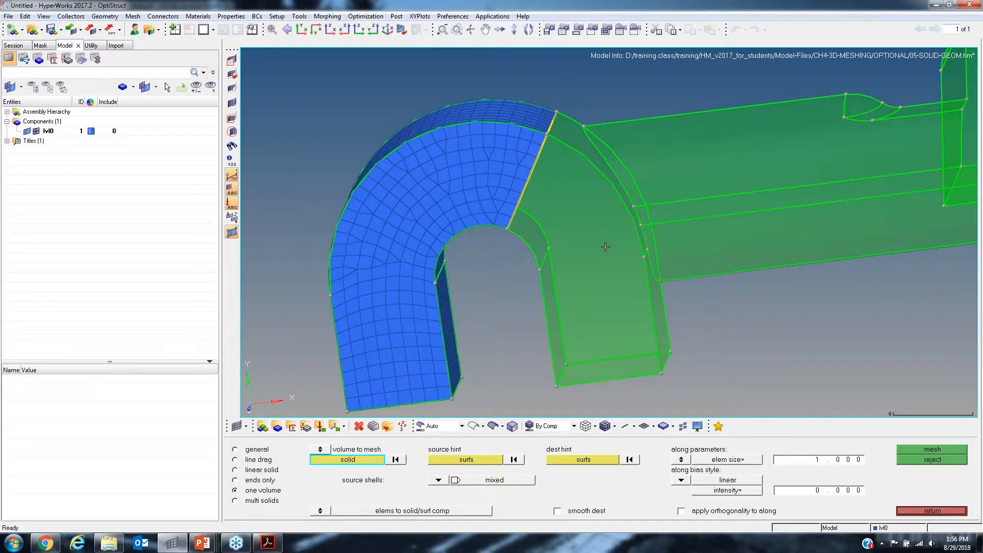
{"action": "left_click_drag", "start_coordinate": [617, 237], "coordinate": [602, 233], "text": "ctrl"}
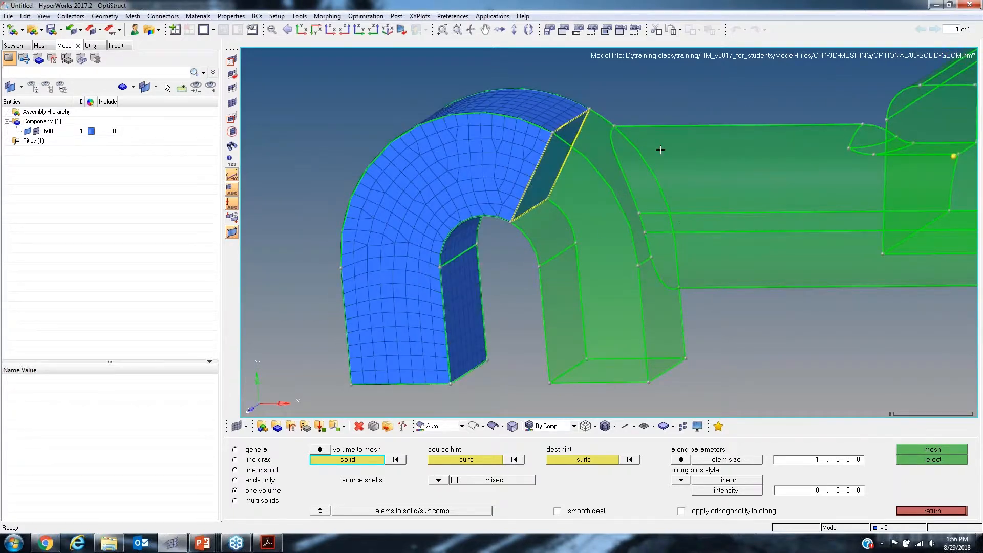
{"action": "left_click_drag", "start_coordinate": [682, 203], "coordinate": [653, 240], "text": "ctrl"}
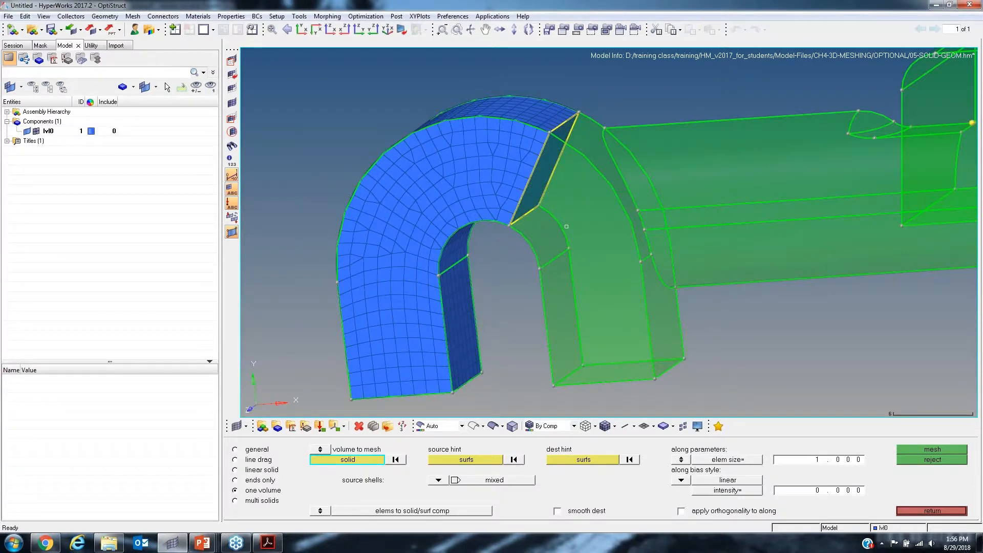
{"action": "left_click_drag", "start_coordinate": [567, 227], "coordinate": [727, 407], "text": "ctrl"}
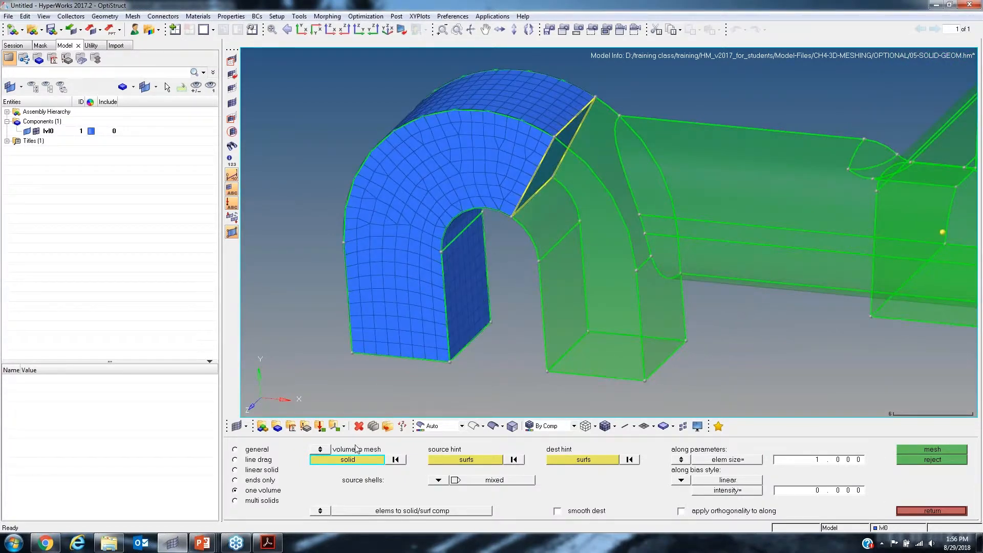
Step: Trim the unmeshed solid with bounding lines, using the closed loop of edges where the shaft meets the hook
{"action": "left_click", "coordinate": [919, 513]}
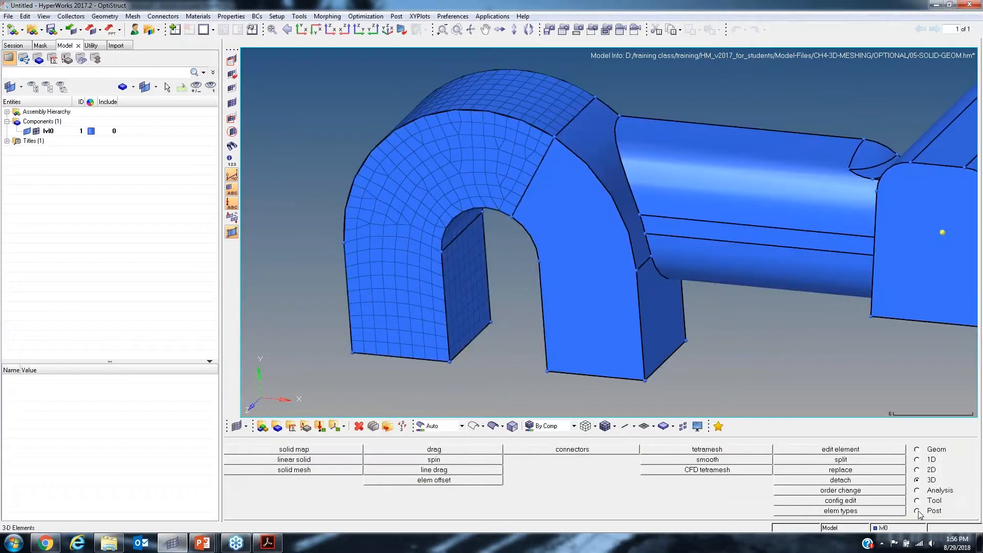
{"action": "left_click", "coordinate": [917, 449]}
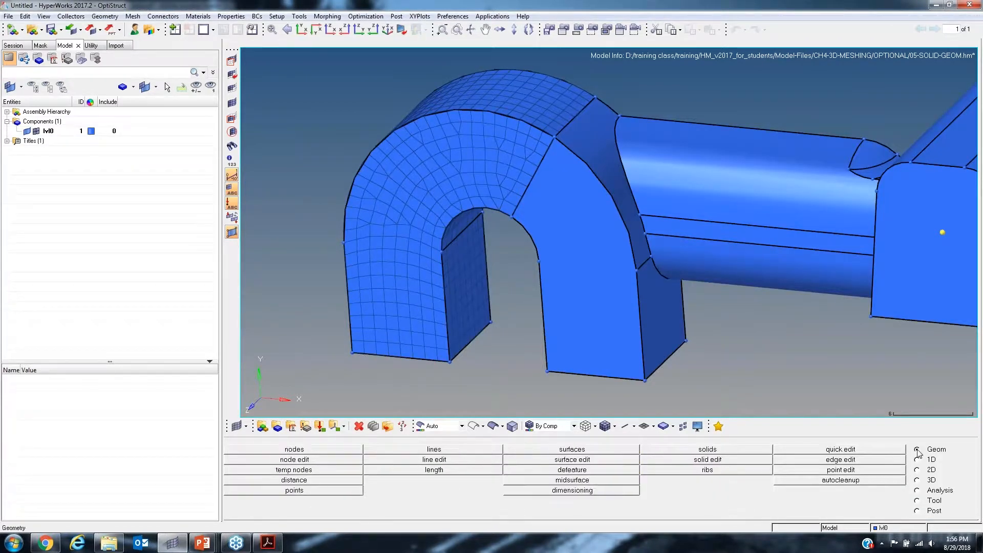
{"action": "left_click", "coordinate": [719, 460]}
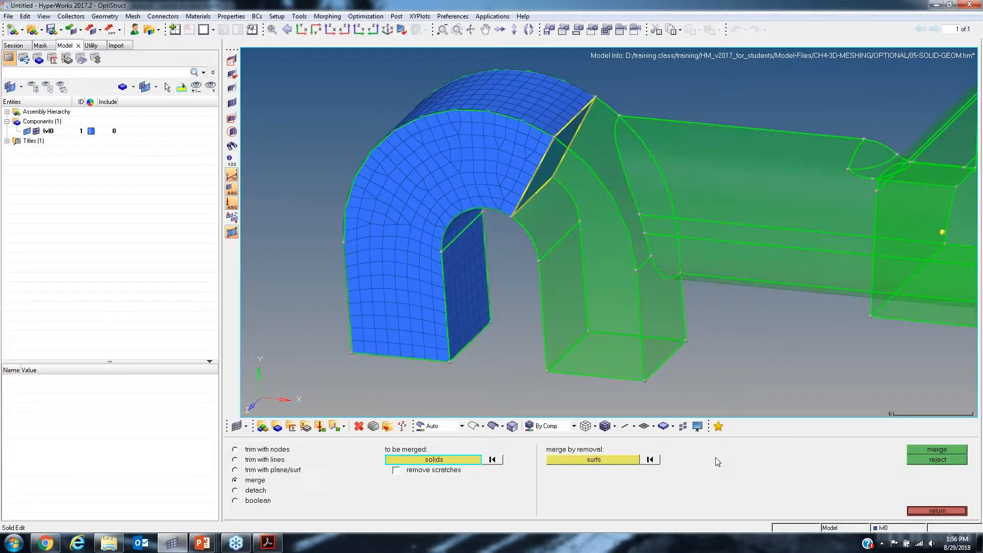
{"action": "left_click", "coordinate": [246, 461]}
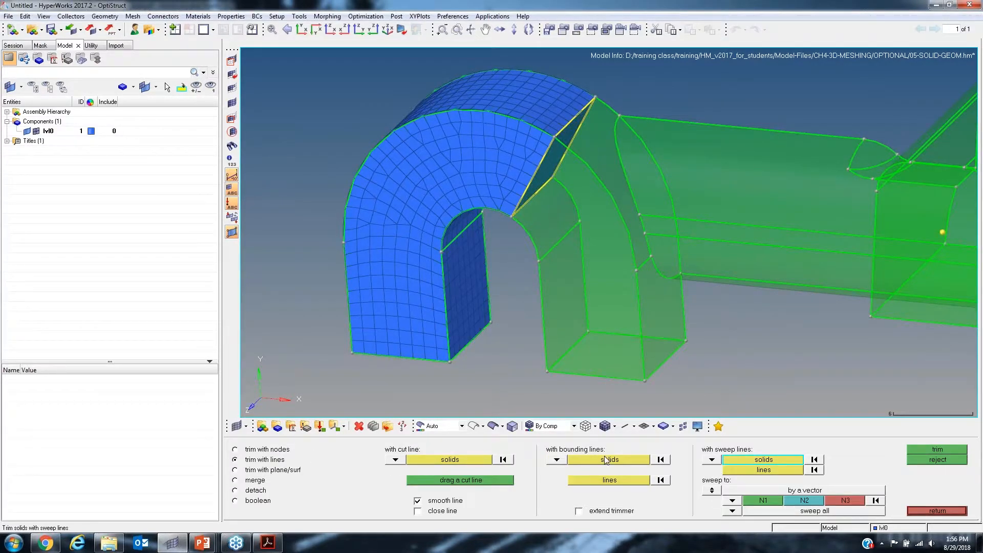
{"action": "mouse_move", "coordinate": [561, 201]}
{"action": "left_mouse_down", "text": "ctrl"}
{"action": "mouse_move", "coordinate": [643, 272]}
{"action": "mouse_move", "coordinate": [597, 221]}
{"action": "left_mouse_up", "text": "ctrl"}
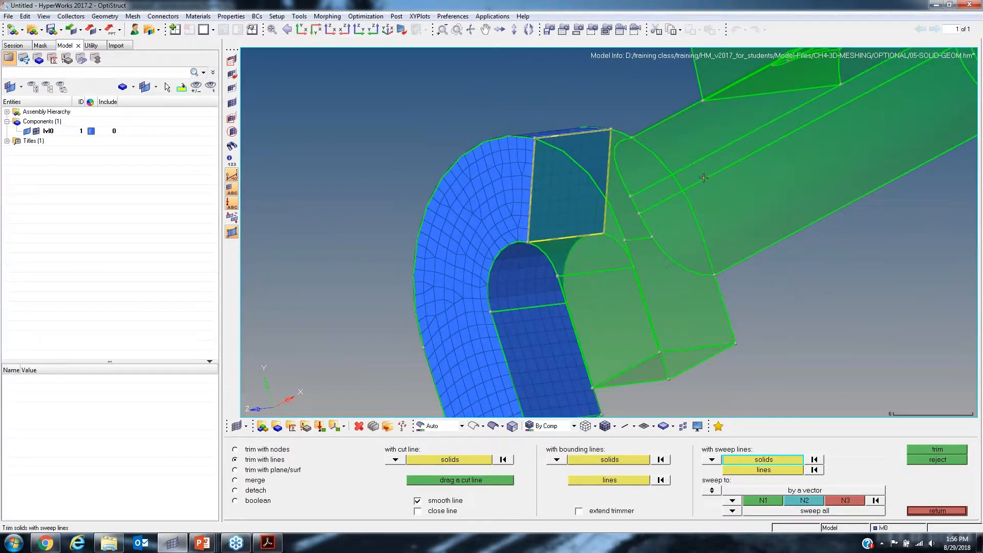
{"action": "left_click", "coordinate": [605, 465]}
{"action": "left_click", "coordinate": [685, 287]}
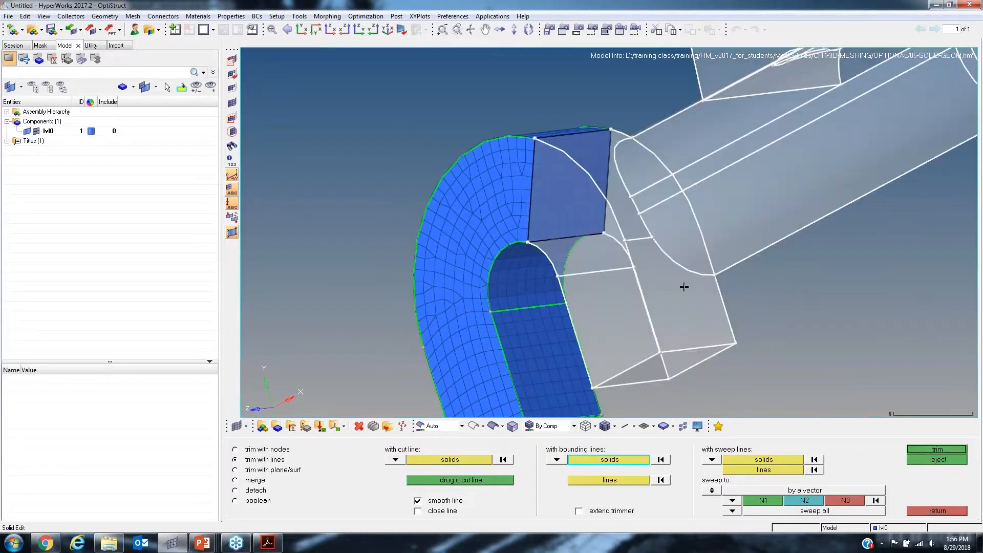
{"action": "left_click", "coordinate": [610, 482]}
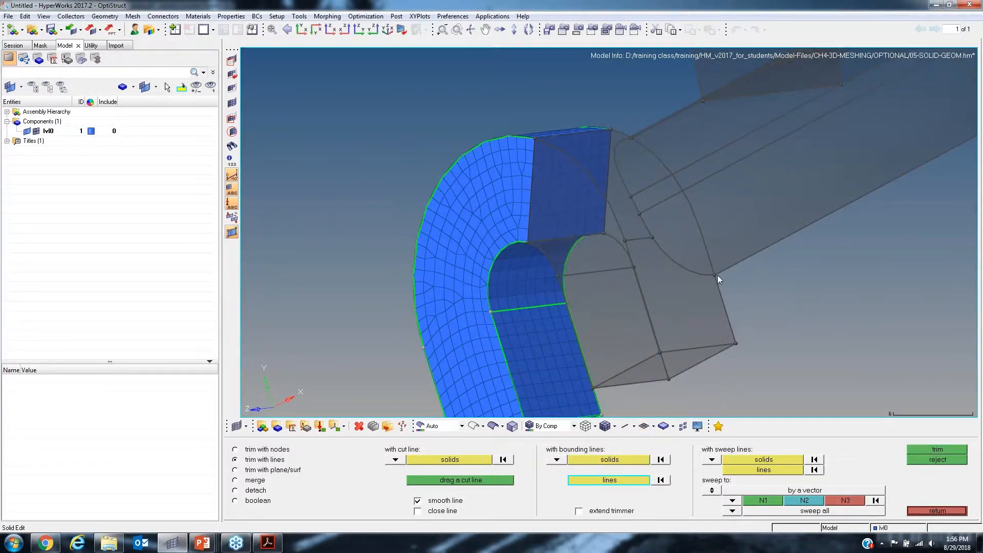
{"action": "left_click_drag", "start_coordinate": [718, 275], "coordinate": [690, 270], "text": "ctrl"}
{"action": "right_click_drag", "start_coordinate": [690, 270], "coordinate": [673, 315], "text": "ctrl"}
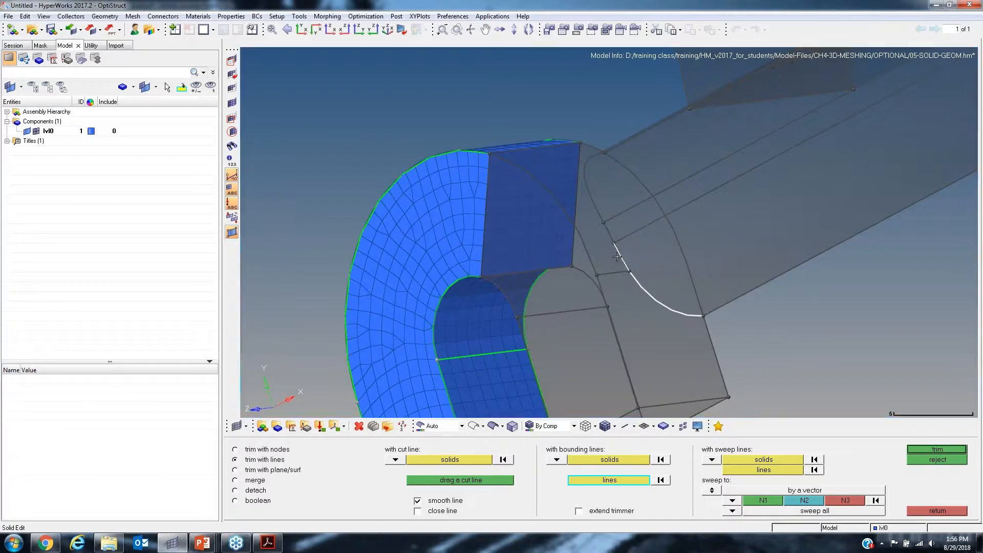
{"action": "left_click", "coordinate": [612, 238]}
{"action": "left_click", "coordinate": [586, 174]}
{"action": "left_click", "coordinate": [682, 229]}
{"action": "left_click_drag", "start_coordinate": [686, 228], "coordinate": [514, 216], "text": "ctrl"}
{"action": "left_click_drag", "start_coordinate": [517, 290], "coordinate": [576, 210], "text": "ctrl"}
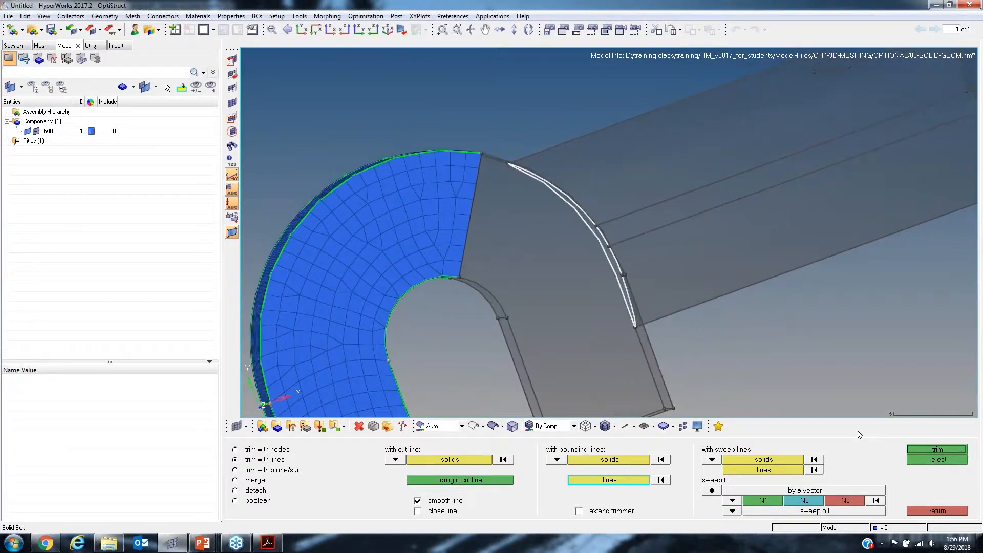
{"action": "left_click", "coordinate": [937, 449]}
Step: Inspect the new cut face between shaft and hook, leave solid editing, and examine the edges on the hook's unmeshed leg
{"action": "left_click_drag", "start_coordinate": [590, 266], "coordinate": [614, 217], "text": "ctrl"}
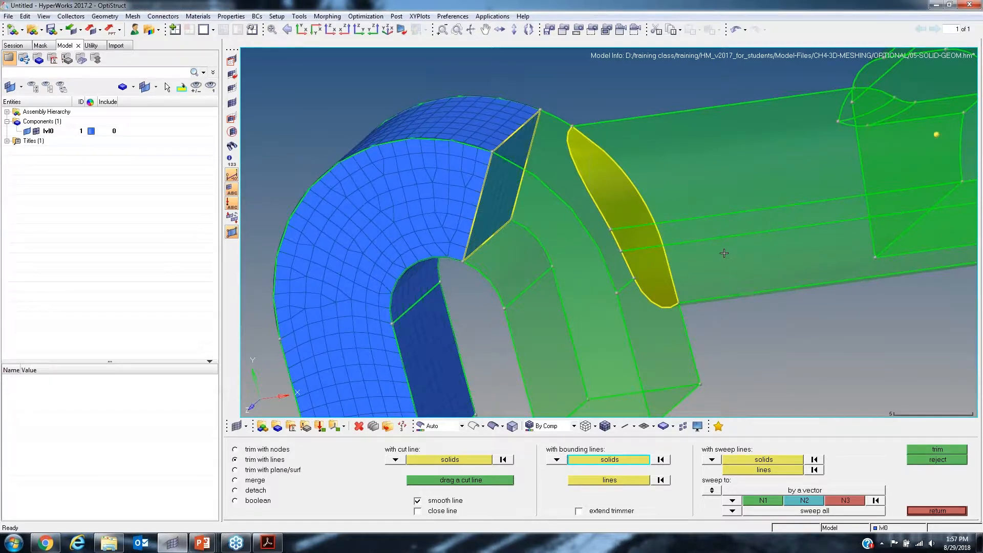
{"action": "left_click_drag", "start_coordinate": [565, 289], "coordinate": [588, 229], "text": "ctrl"}
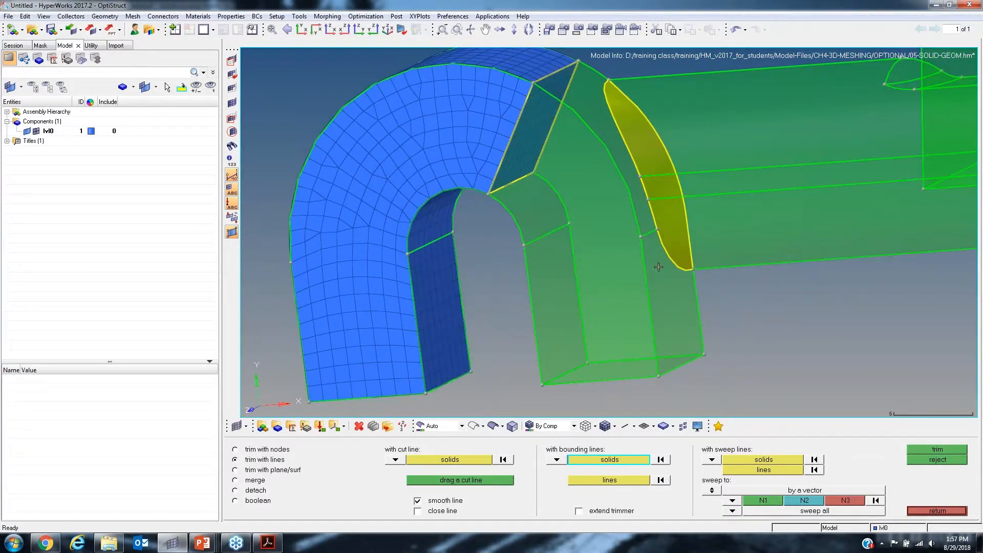
{"action": "right_click_drag", "start_coordinate": [658, 267], "coordinate": [647, 298], "text": "ctrl"}
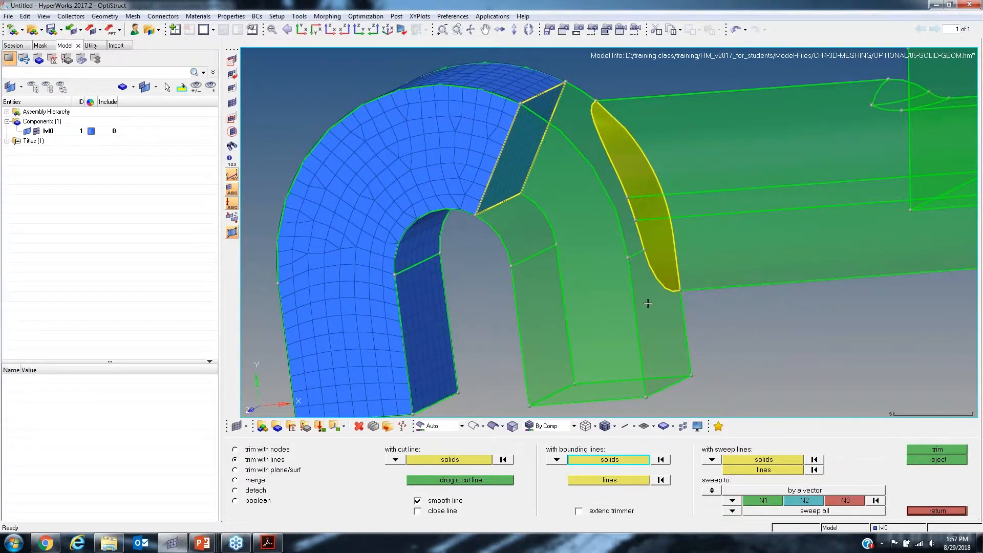
{"action": "left_click", "coordinate": [939, 510]}
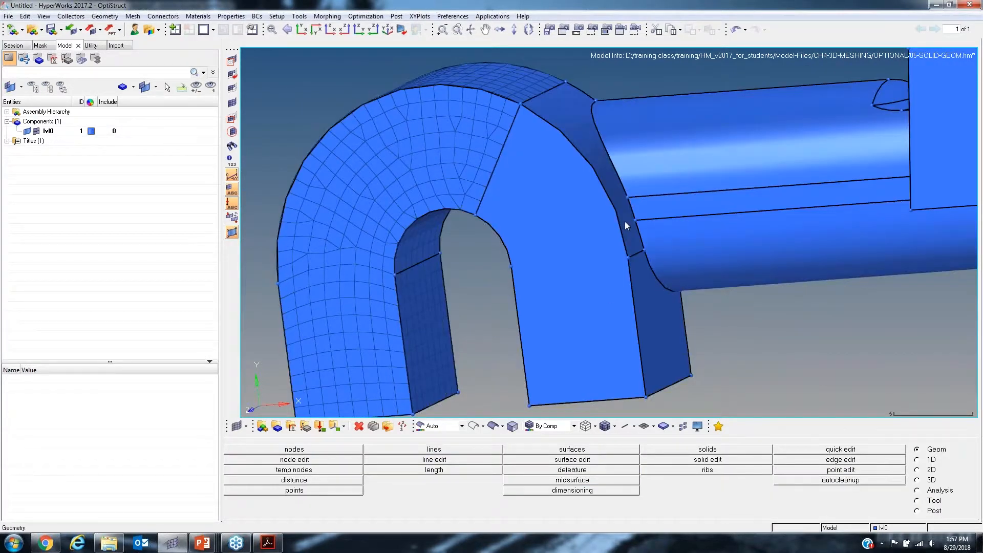
{"action": "left_click_drag", "start_coordinate": [625, 221], "coordinate": [624, 233], "text": "ctrl"}
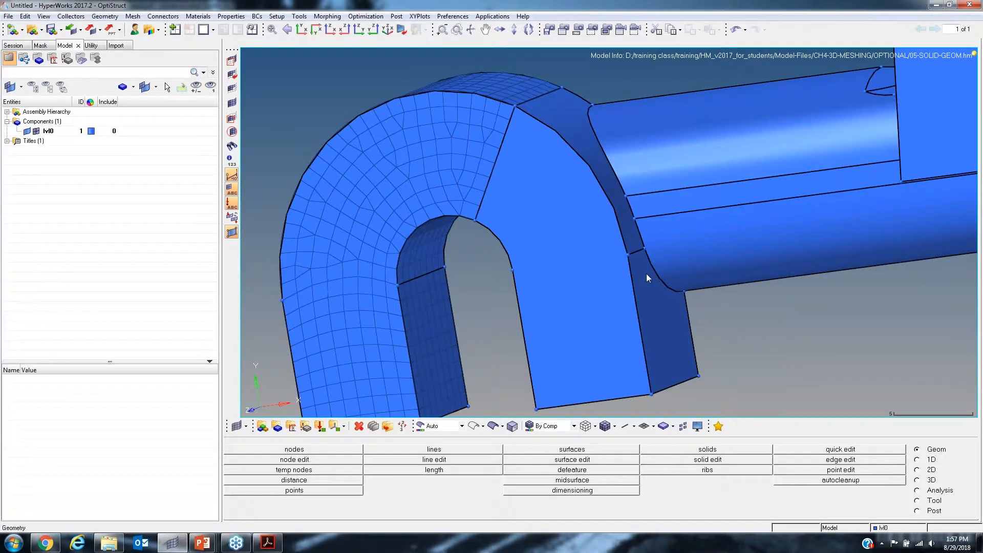
{"action": "mouse_move", "coordinate": [646, 273]}
{"action": "left_mouse_down", "text": "ctrl"}
{"action": "mouse_move", "coordinate": [633, 254]}
{"action": "mouse_move", "coordinate": [636, 237]}
{"action": "mouse_move", "coordinate": [601, 270]}
{"action": "mouse_move", "coordinate": [584, 221]}
{"action": "left_mouse_up", "text": "ctrl"}
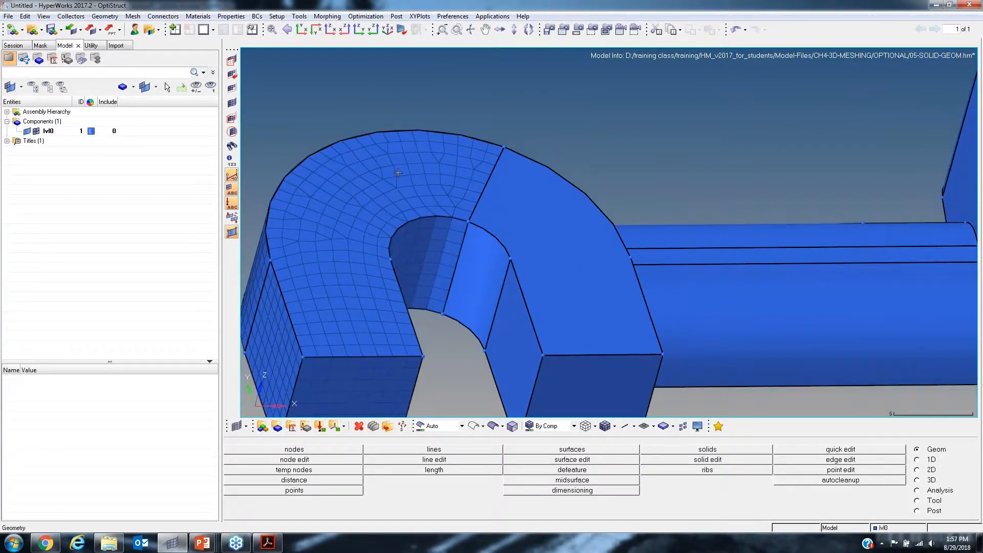
{"action": "left_click_drag", "start_coordinate": [398, 173], "coordinate": [489, 165], "text": "ctrl"}
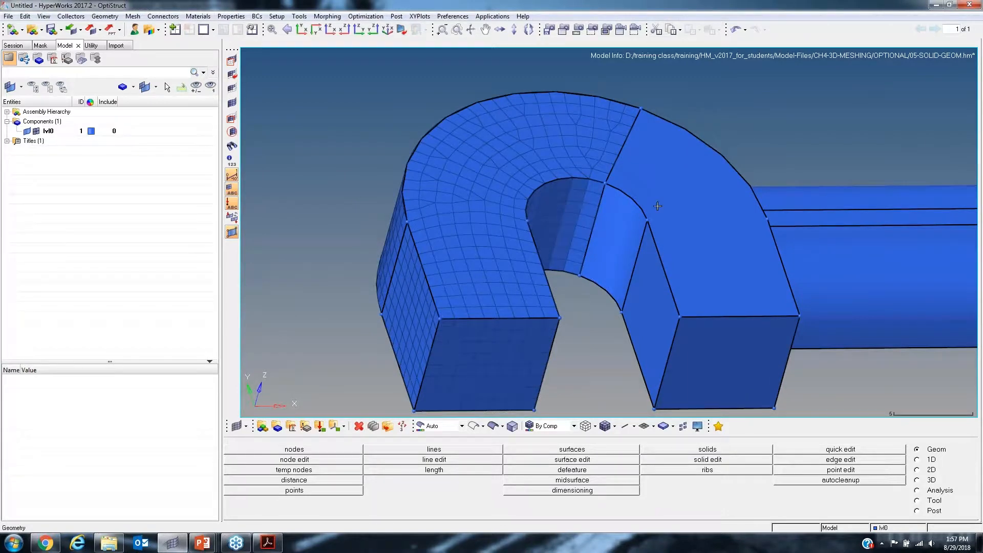
{"action": "mouse_move", "coordinate": [711, 219]}
{"action": "left_mouse_down", "text": "ctrl"}
{"action": "mouse_move", "coordinate": [669, 191]}
{"action": "mouse_move", "coordinate": [708, 268]}
{"action": "mouse_move", "coordinate": [799, 245]}
{"action": "mouse_move", "coordinate": [859, 248]}
{"action": "left_mouse_up", "text": "ctrl"}
{"action": "right_click_drag", "start_coordinate": [732, 308], "coordinate": [636, 242], "text": "ctrl"}
{"action": "scroll", "coordinate": [636, 242], "scroll_direction": "down", "scroll_amount": 1, "text": "ctrl"}
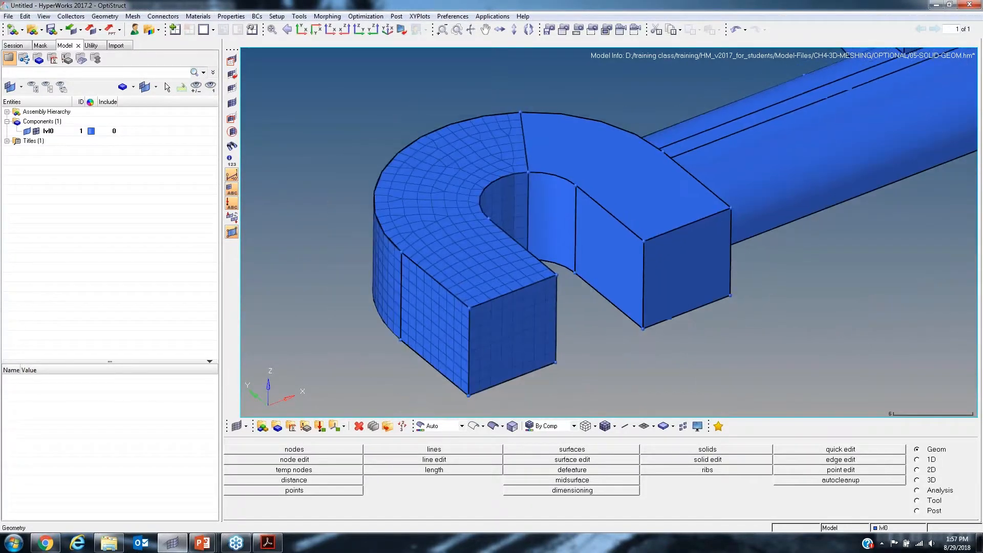
{"action": "left_click_drag", "start_coordinate": [598, 234], "coordinate": [578, 248], "text": "ctrl"}
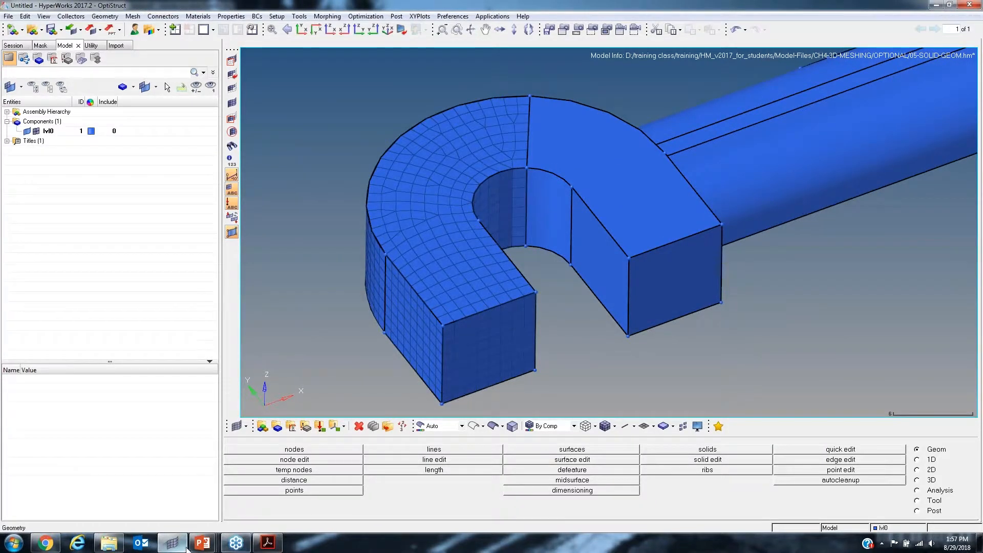
Step: Switch to PowerPoint to review the "Solid Map Volume - Tips and Requirements" slide, and check the hook's edges against it back in HyperMesh
{"action": "mouse_move", "coordinate": [203, 543]}
{"action": "mouse_move", "coordinate": [380, 499]}
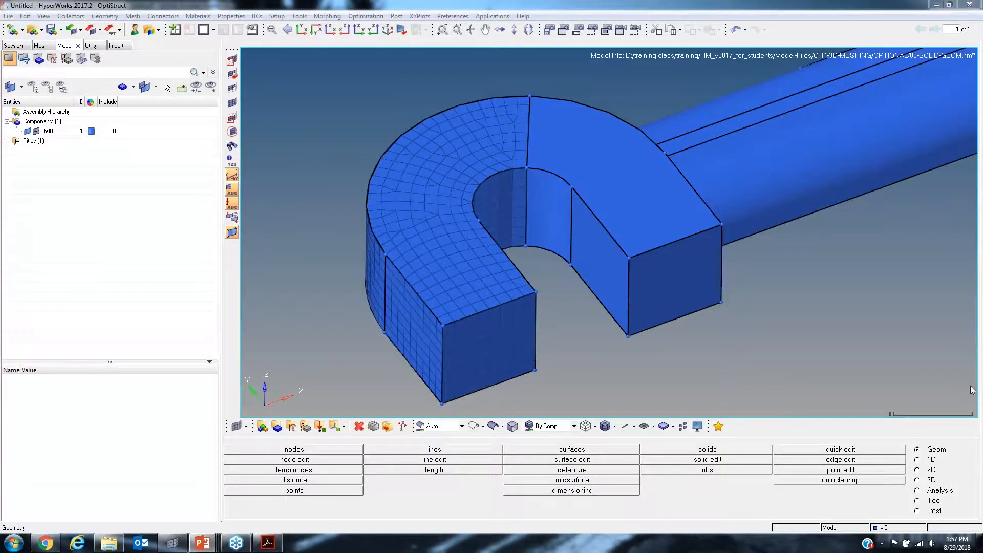
{"action": "left_click_drag", "start_coordinate": [982, 103], "coordinate": [444, 69]}
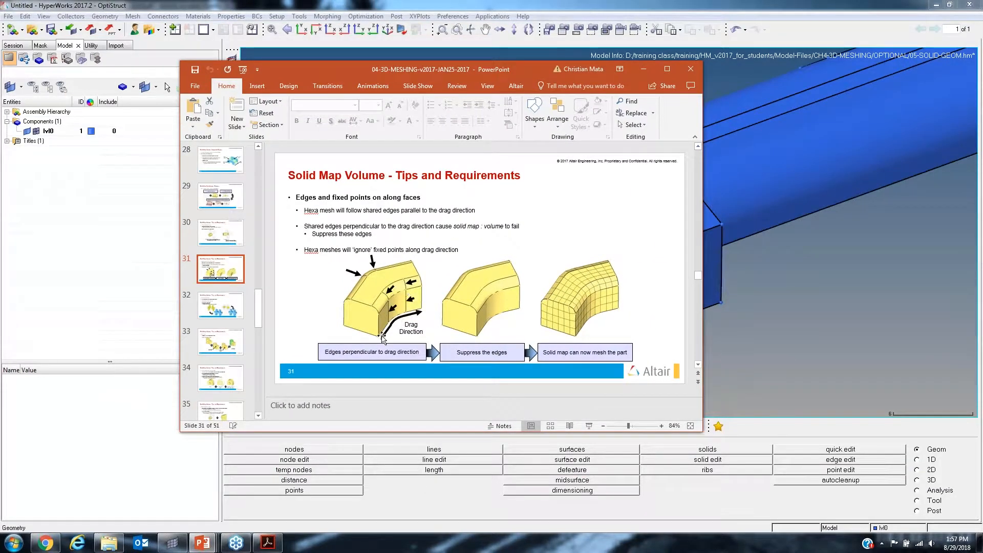
{"action": "left_click_drag", "start_coordinate": [533, 71], "coordinate": [982, 69]}
{"action": "left_click_drag", "start_coordinate": [743, 277], "coordinate": [747, 241], "text": "ctrl"}
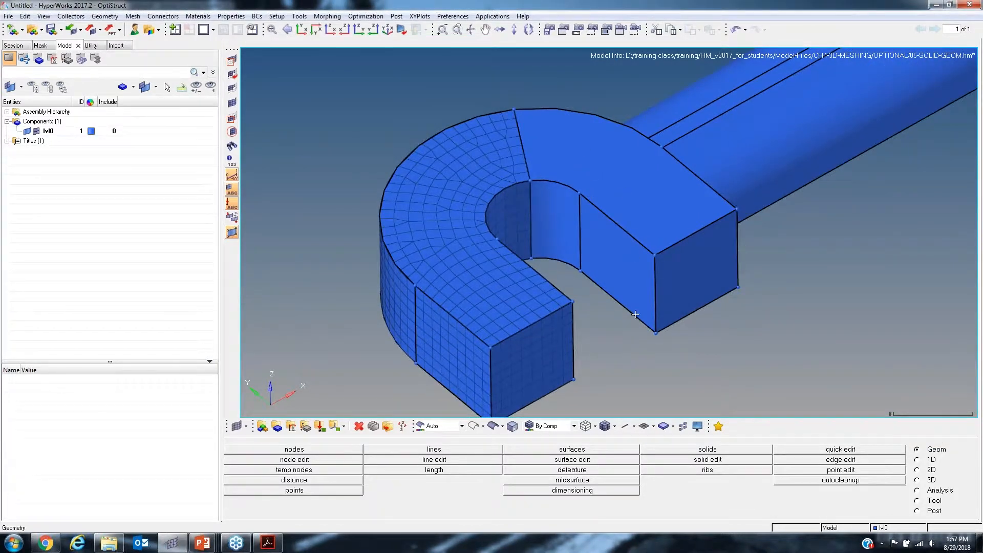
{"action": "left_click_drag", "start_coordinate": [622, 271], "coordinate": [594, 146], "text": "ctrl"}
{"action": "mouse_move", "coordinate": [644, 234]}
{"action": "left_mouse_down", "text": "ctrl"}
{"action": "mouse_move", "coordinate": [665, 275]}
{"action": "mouse_move", "coordinate": [596, 179]}
{"action": "left_mouse_up", "text": "ctrl"}
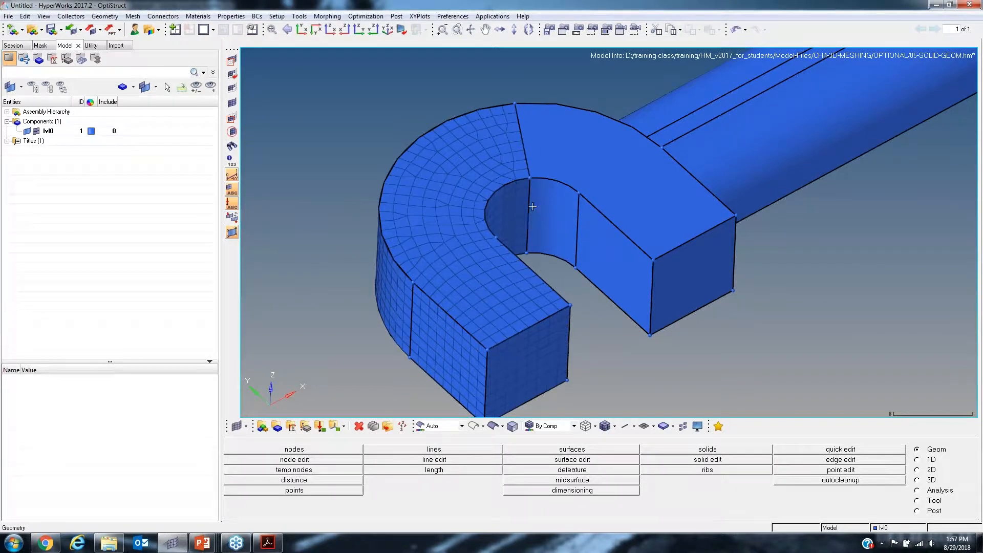
Step: Examine the hook's unmeshed leg and its junction with the shaft from several angles, comparing the edges on its inner and outer faces
{"action": "mouse_move", "coordinate": [527, 222]}
{"action": "left_mouse_down", "text": "ctrl"}
{"action": "mouse_move", "coordinate": [639, 259]}
{"action": "mouse_move", "coordinate": [562, 244]}
{"action": "left_mouse_up", "text": "ctrl"}
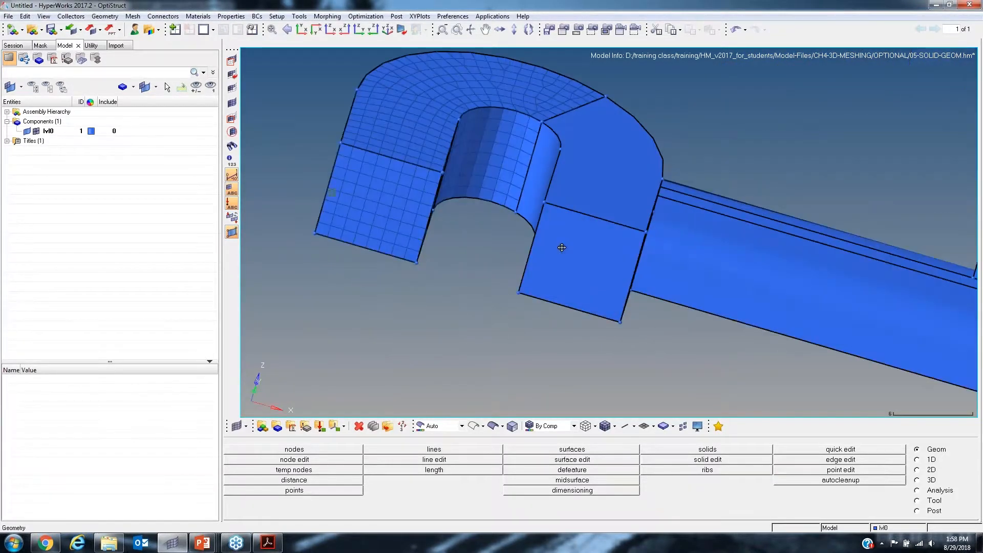
{"action": "left_click_drag", "start_coordinate": [625, 185], "coordinate": [699, 267], "text": "ctrl"}
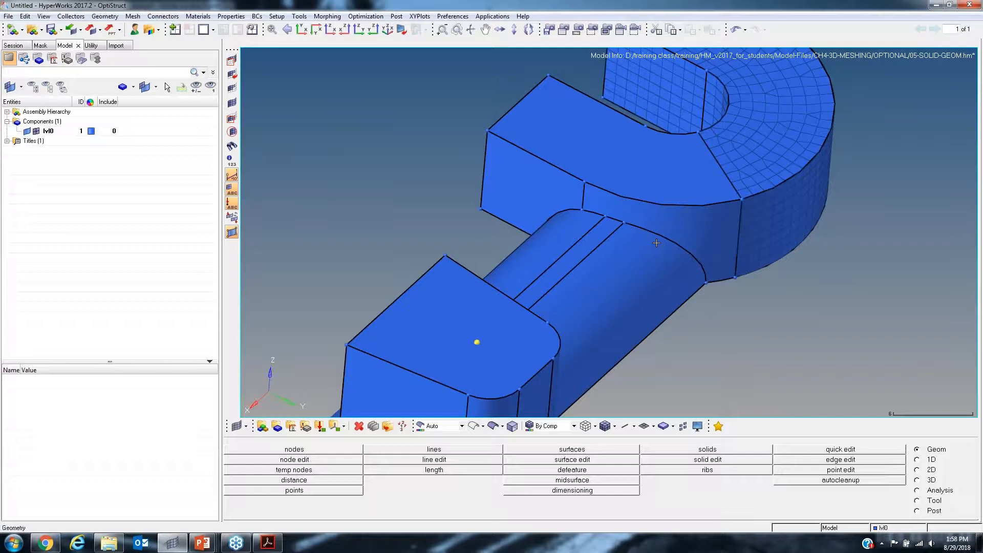
{"action": "left_click_drag", "start_coordinate": [657, 243], "coordinate": [625, 206], "text": "ctrl"}
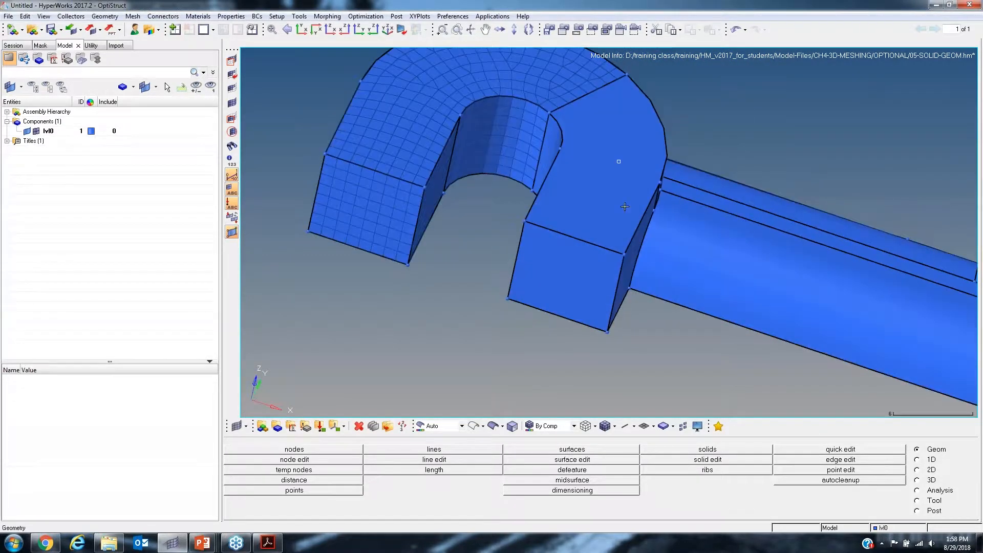
{"action": "left_click_drag", "start_coordinate": [608, 159], "coordinate": [657, 247], "text": "ctrl"}
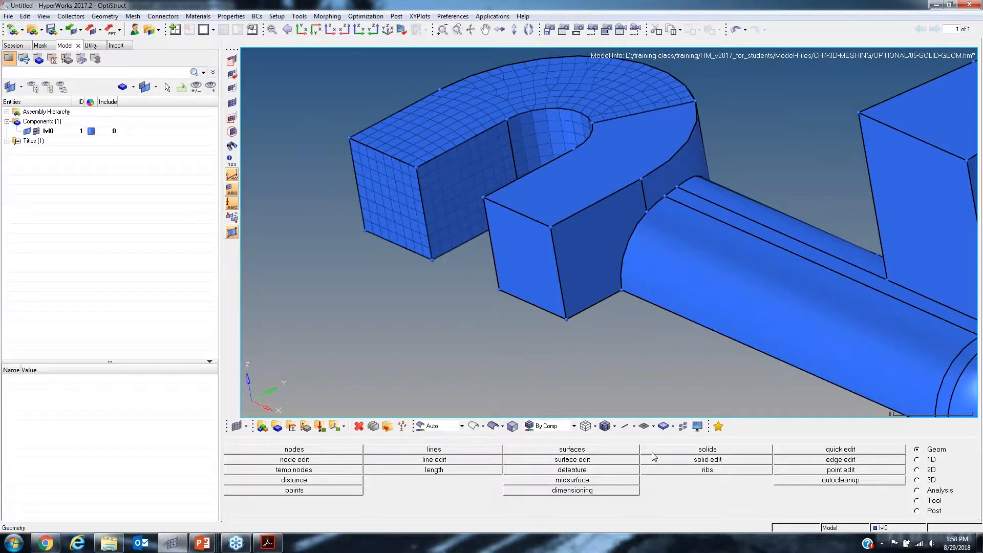
{"action": "left_click_drag", "start_coordinate": [606, 262], "coordinate": [619, 161], "text": "ctrl"}
{"action": "left_click_drag", "start_coordinate": [680, 226], "coordinate": [683, 178], "text": "ctrl"}
{"action": "mouse_move", "coordinate": [641, 272]}
{"action": "left_mouse_down", "text": "ctrl"}
{"action": "mouse_move", "coordinate": [647, 217]}
{"action": "mouse_move", "coordinate": [751, 213]}
{"action": "mouse_move", "coordinate": [581, 151]}
{"action": "mouse_move", "coordinate": [604, 158]}
{"action": "mouse_move", "coordinate": [647, 143]}
{"action": "mouse_move", "coordinate": [589, 208]}
{"action": "mouse_move", "coordinate": [597, 167]}
{"action": "mouse_move", "coordinate": [612, 238]}
{"action": "mouse_move", "coordinate": [591, 210]}
{"action": "mouse_move", "coordinate": [614, 158]}
{"action": "mouse_move", "coordinate": [662, 249]}
{"action": "mouse_move", "coordinate": [650, 222]}
{"action": "mouse_move", "coordinate": [643, 239]}
{"action": "mouse_move", "coordinate": [661, 236]}
{"action": "mouse_move", "coordinate": [584, 253]}
{"action": "mouse_move", "coordinate": [585, 240]}
{"action": "mouse_move", "coordinate": [641, 267]}
{"action": "mouse_move", "coordinate": [647, 246]}
{"action": "left_mouse_up", "text": "ctrl"}
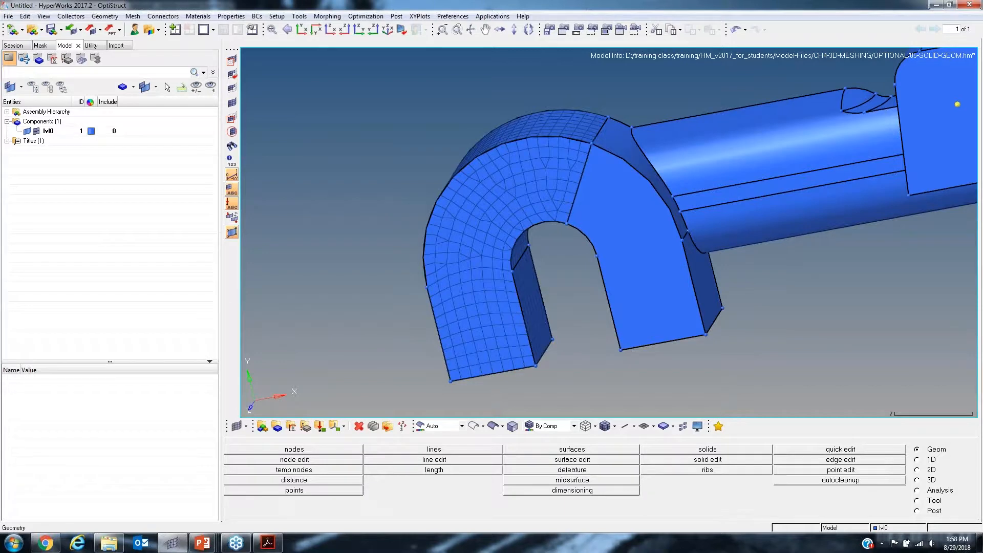
{"action": "left_click_drag", "start_coordinate": [676, 237], "coordinate": [694, 263], "text": "ctrl"}
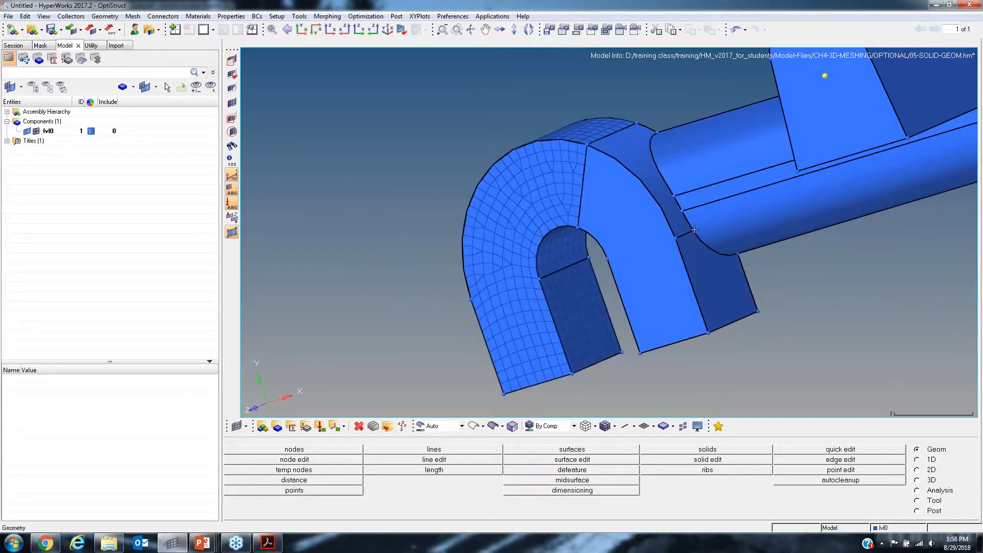
{"action": "mouse_move", "coordinate": [677, 207]}
{"action": "left_mouse_down", "text": "ctrl"}
{"action": "mouse_move", "coordinate": [643, 238]}
{"action": "mouse_move", "coordinate": [666, 246]}
{"action": "mouse_move", "coordinate": [640, 237]}
{"action": "mouse_move", "coordinate": [662, 248]}
{"action": "left_mouse_up", "text": "ctrl"}
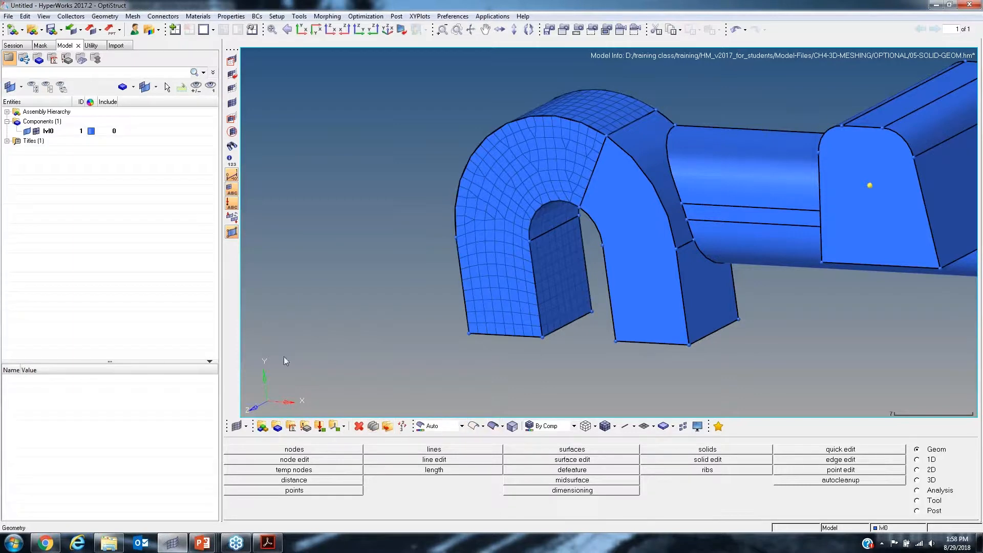
Step: In the Mask tool for surfaces, highlight the outer curved and flat faces of the unmeshed leg and check them in wireframe and shaded display
{"action": "left_click", "coordinate": [236, 61]}
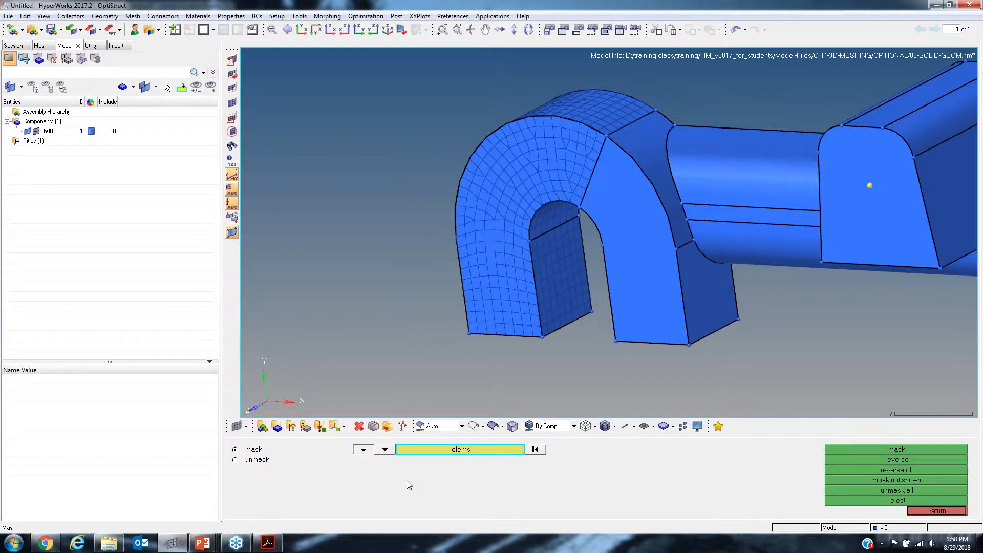
{"action": "left_click", "coordinate": [322, 483]}
{"action": "right_click_drag", "start_coordinate": [682, 225], "coordinate": [619, 261], "text": "ctrl"}
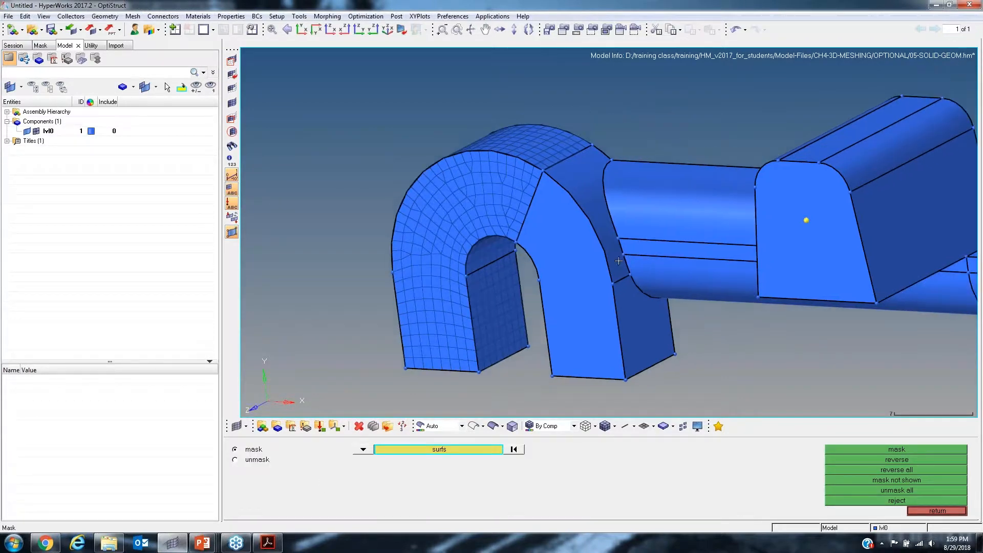
{"action": "scroll", "coordinate": [624, 257], "scroll_direction": "up", "scroll_amount": 3}
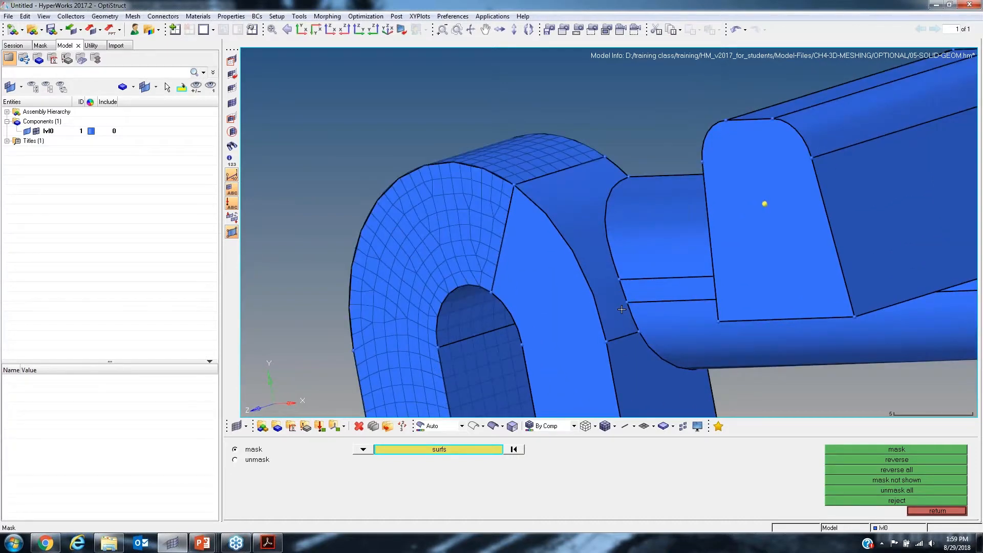
{"action": "left_click", "coordinate": [617, 321]}
{"action": "scroll", "coordinate": [617, 321], "scroll_direction": "down", "scroll_amount": 4}
{"action": "left_click", "coordinate": [632, 312]}
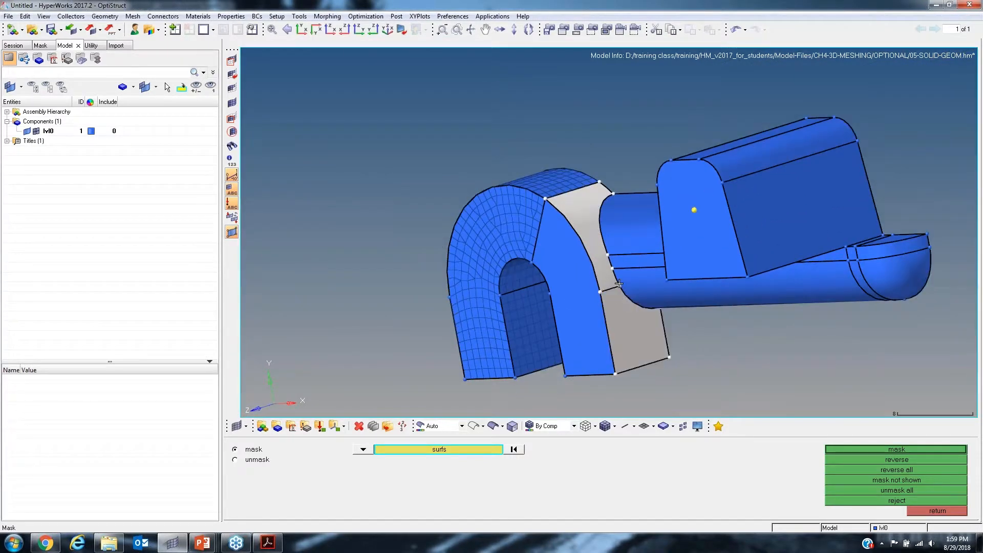
{"action": "scroll", "coordinate": [640, 294], "scroll_direction": "up", "scroll_amount": 3}
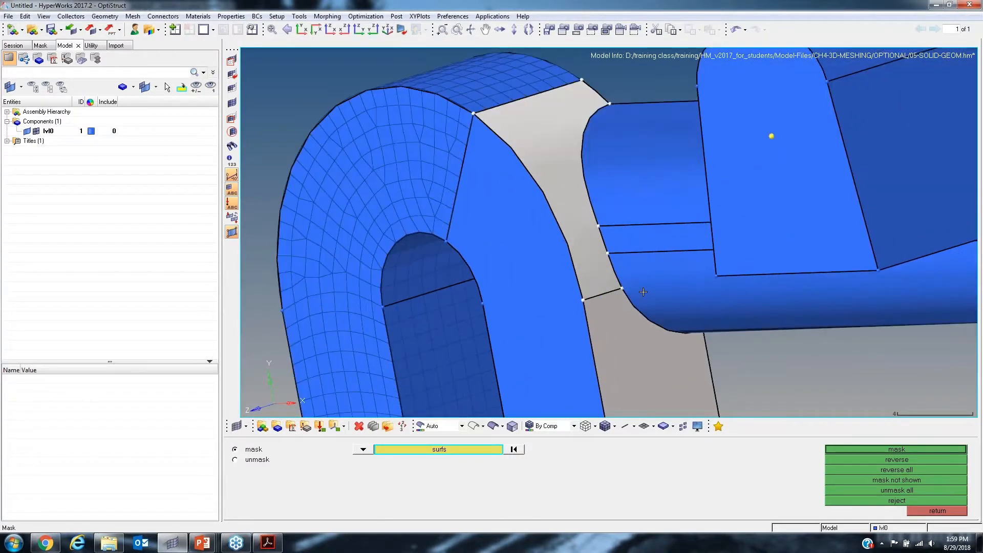
{"action": "left_click", "coordinate": [473, 426]}
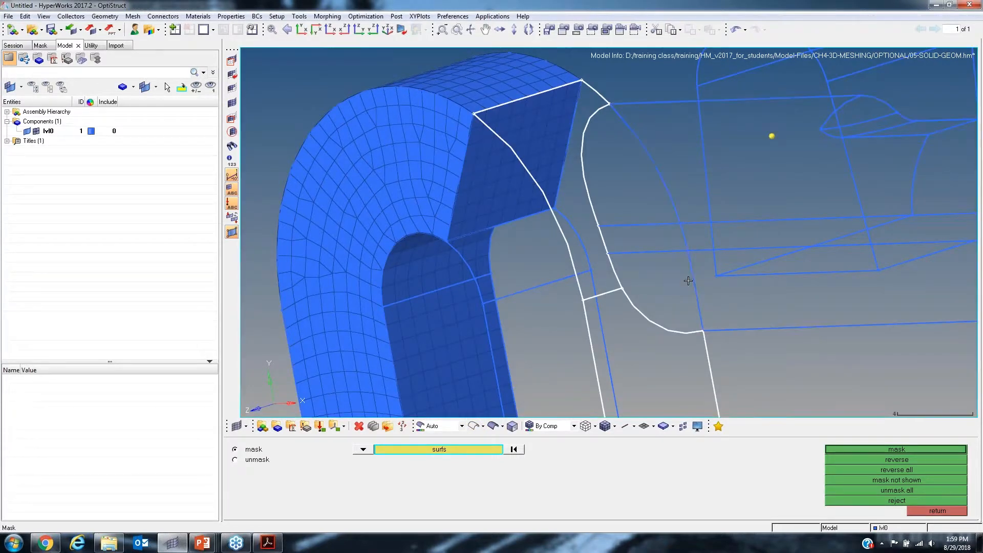
{"action": "left_click", "coordinate": [492, 426]}
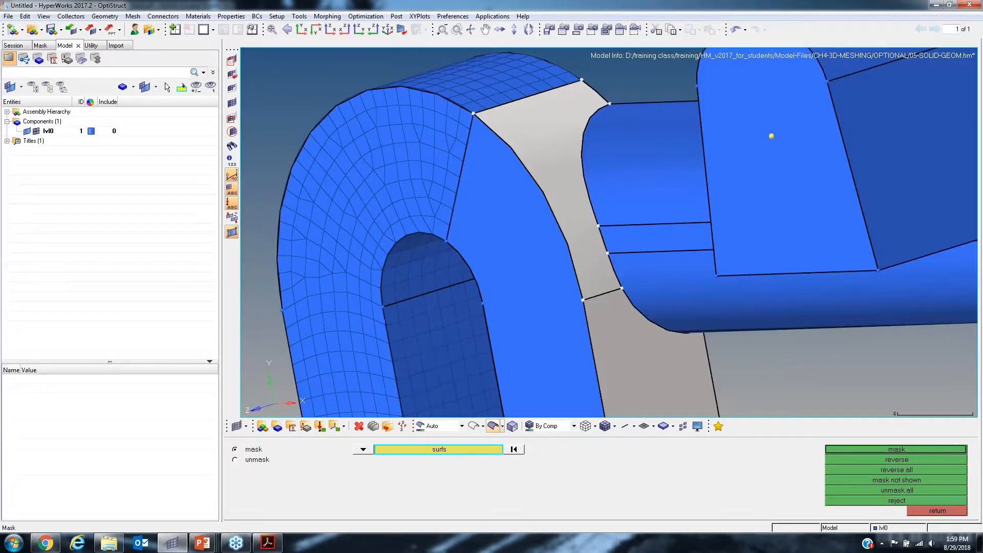
Step: Compare the unmeshed leg's inner faces with the highlighted outer faces, and leave masking without hiding any surfaces
{"action": "scroll", "coordinate": [569, 294], "scroll_direction": "down", "scroll_amount": 3}
{"action": "mouse_move", "coordinate": [559, 287]}
{"action": "left_mouse_down", "text": "ctrl"}
{"action": "mouse_move", "coordinate": [600, 241]}
{"action": "mouse_move", "coordinate": [614, 282]}
{"action": "mouse_move", "coordinate": [636, 277]}
{"action": "mouse_move", "coordinate": [626, 273]}
{"action": "mouse_move", "coordinate": [671, 279]}
{"action": "mouse_move", "coordinate": [595, 259]}
{"action": "left_mouse_up", "text": "ctrl"}
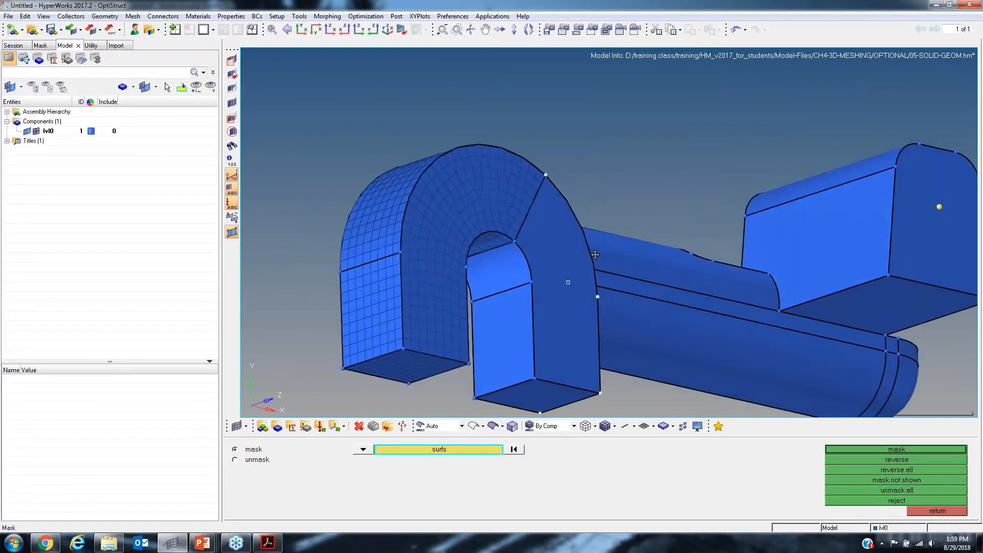
{"action": "left_click", "coordinate": [505, 273]}
{"action": "left_click", "coordinate": [518, 314]}
{"action": "left_click_drag", "start_coordinate": [518, 314], "coordinate": [576, 306], "text": "ctrl"}
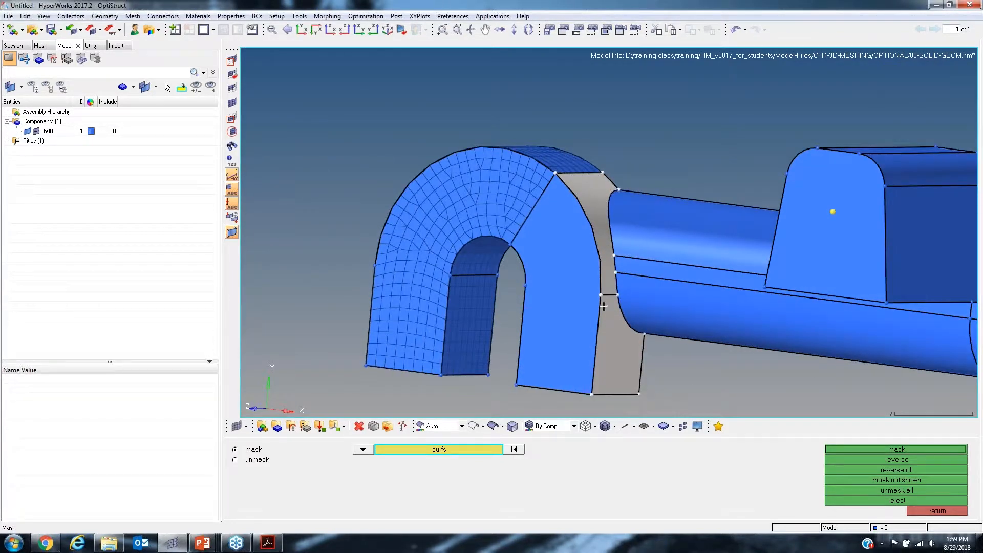
{"action": "left_click_drag", "start_coordinate": [618, 268], "coordinate": [525, 295], "text": "ctrl"}
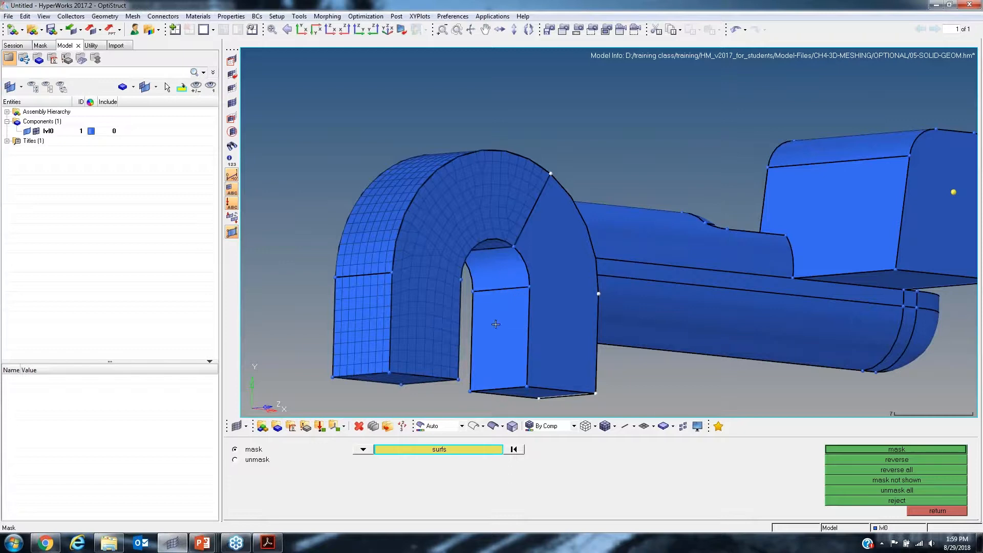
{"action": "left_click", "coordinate": [939, 512]}
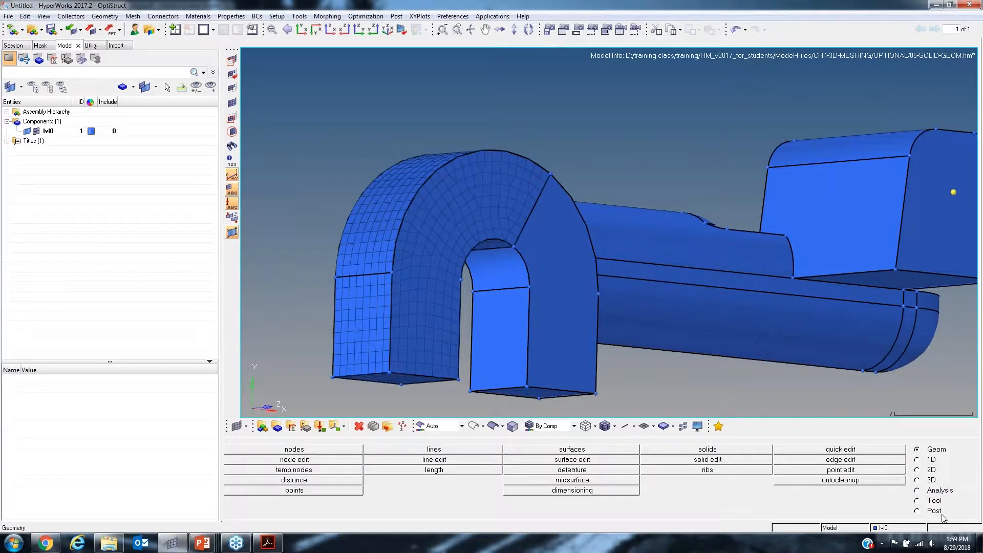
Step: Suppress the edge between the curved and flat inner faces of the unmeshed leg with Quick Edit's toggle edge
{"action": "left_click", "coordinate": [859, 451]}
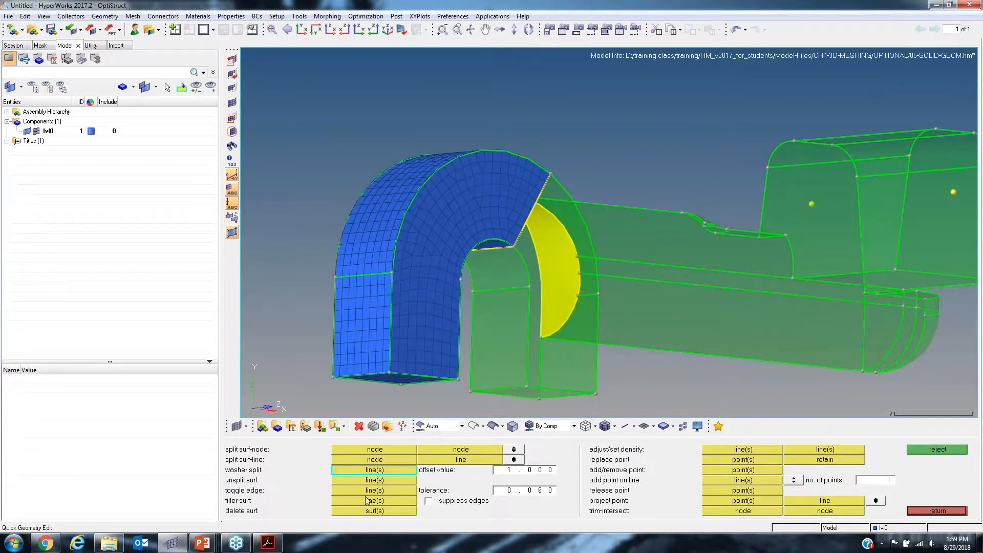
{"action": "left_click", "coordinate": [389, 490]}
{"action": "scroll", "coordinate": [502, 302], "scroll_direction": "up", "scroll_amount": 2}
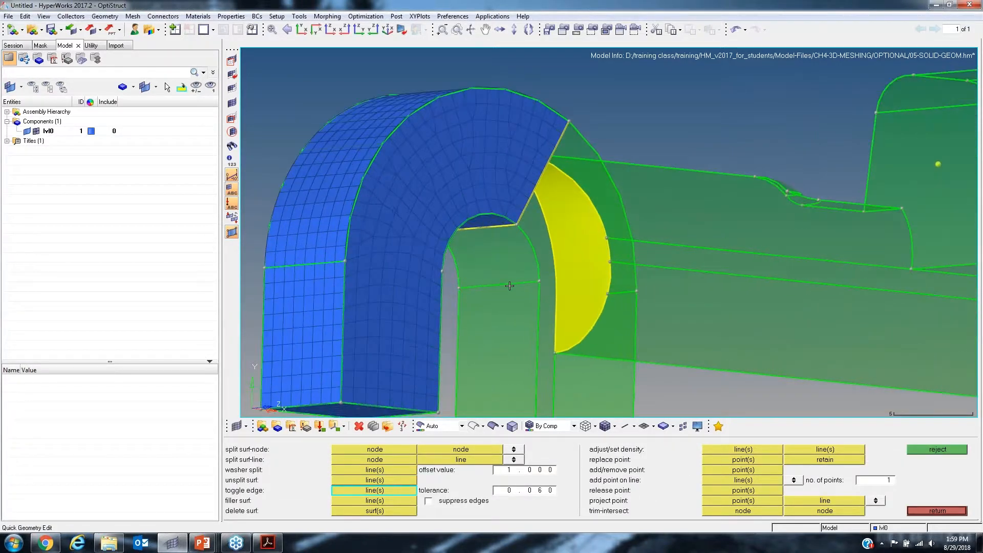
{"action": "scroll", "coordinate": [494, 281], "scroll_direction": "up", "scroll_amount": 1}
{"action": "scroll", "coordinate": [515, 287], "scroll_direction": "down", "scroll_amount": 2}
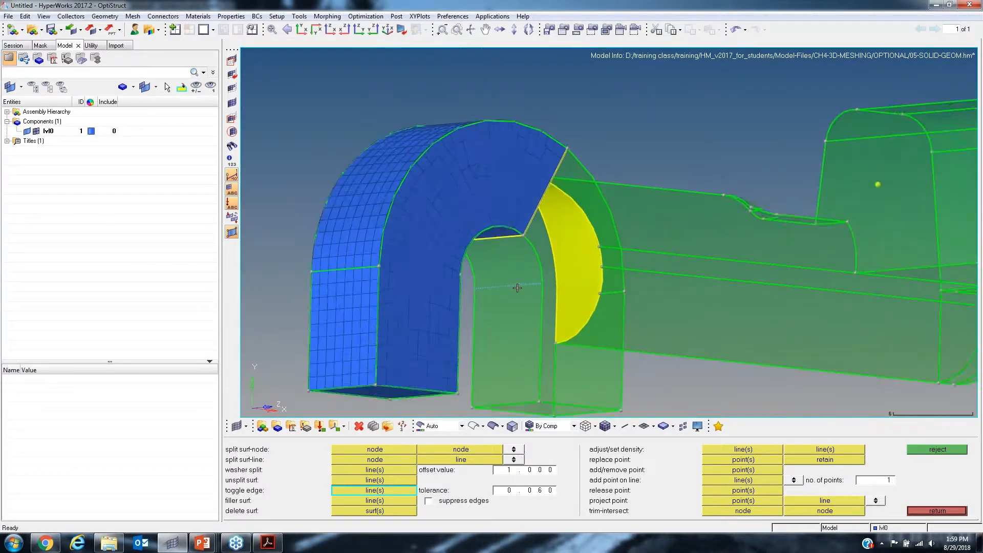
{"action": "scroll", "coordinate": [487, 214], "scroll_direction": "down", "scroll_amount": 1}
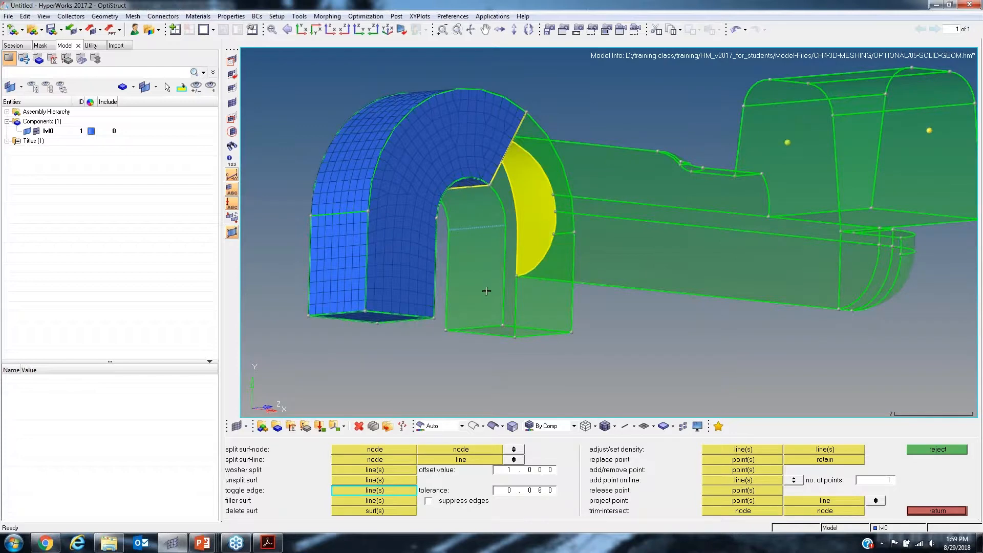
{"action": "left_click", "coordinate": [945, 512]}
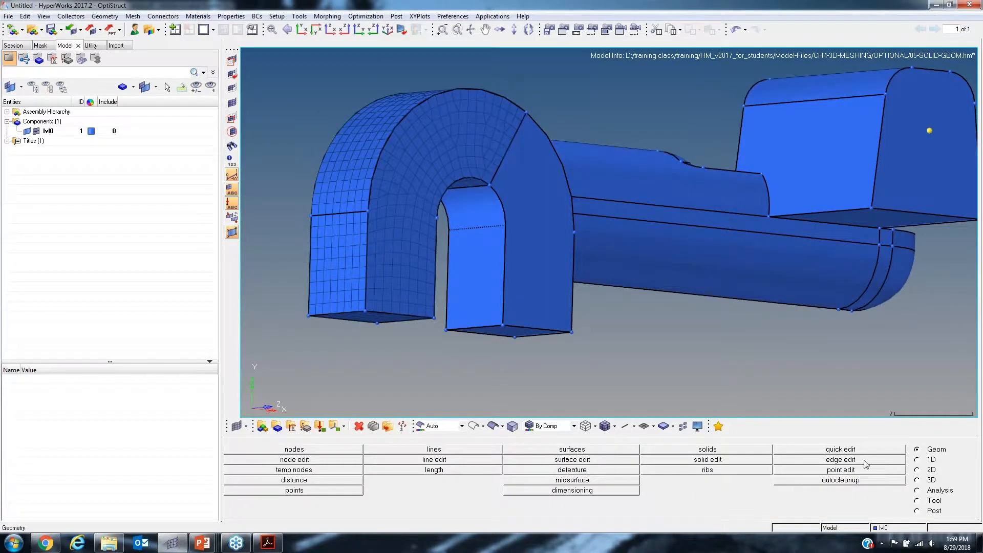
Step: Check the combined inner face by highlighting it for masking, clear the selection, and leave masking to view the leg from both sides
{"action": "left_click", "coordinate": [232, 60]}
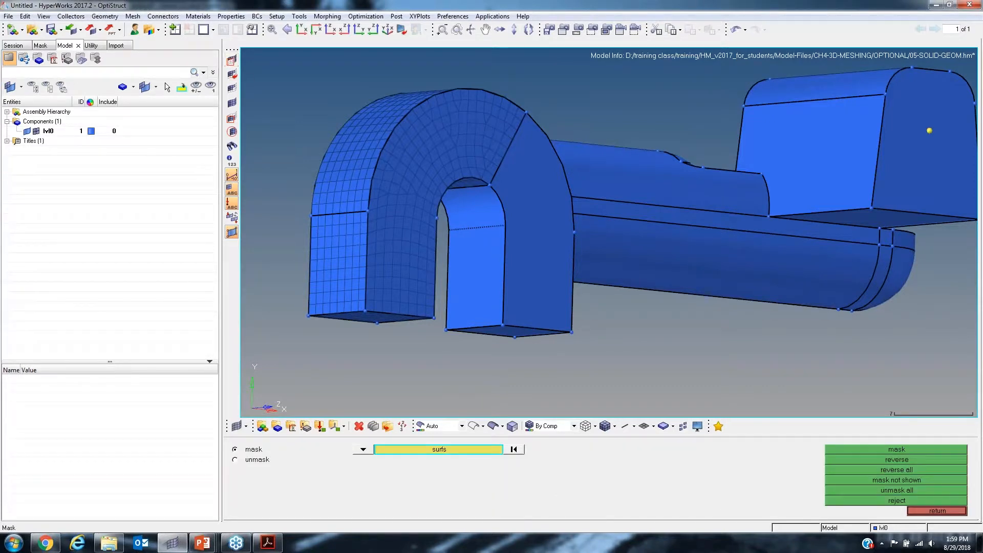
{"action": "left_click", "coordinate": [477, 229]}
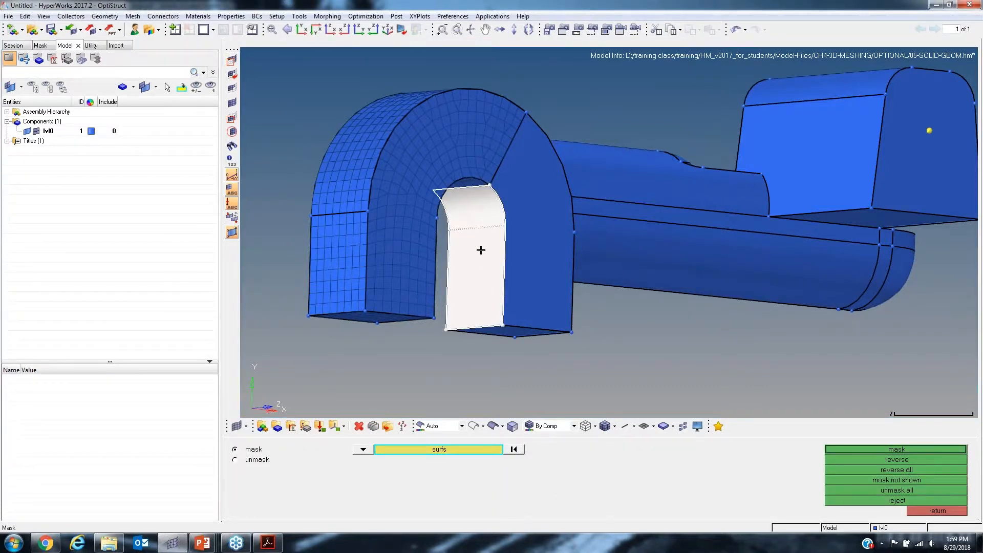
{"action": "right_click", "coordinate": [481, 250]}
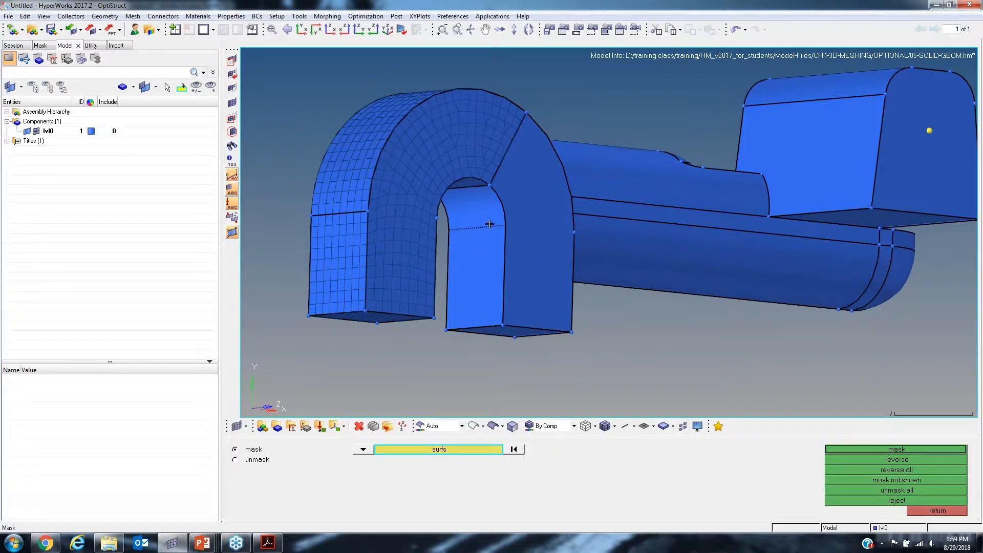
{"action": "left_click_drag", "start_coordinate": [489, 225], "coordinate": [586, 205], "text": "ctrl"}
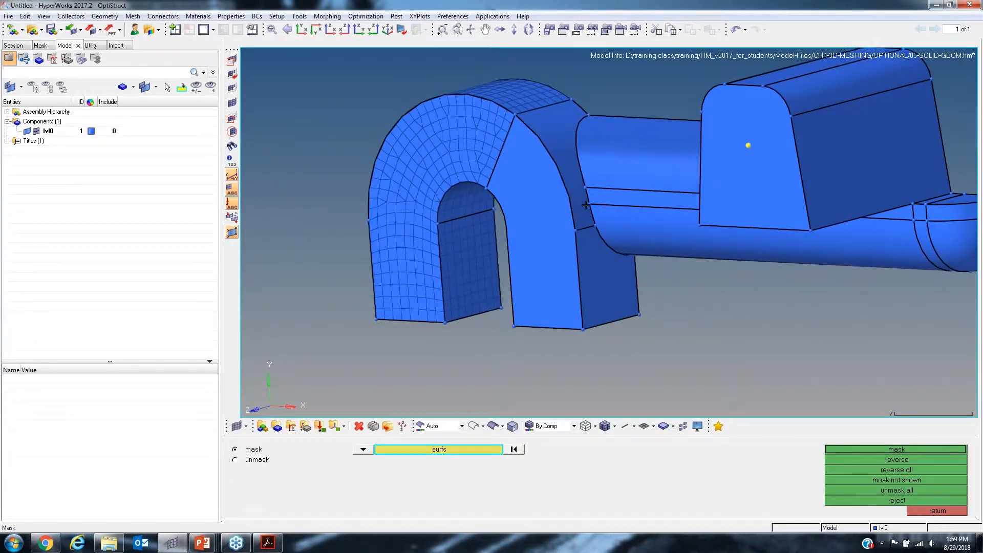
{"action": "left_click", "coordinate": [945, 513]}
{"action": "left_click_drag", "start_coordinate": [665, 318], "coordinate": [550, 271], "text": "ctrl"}
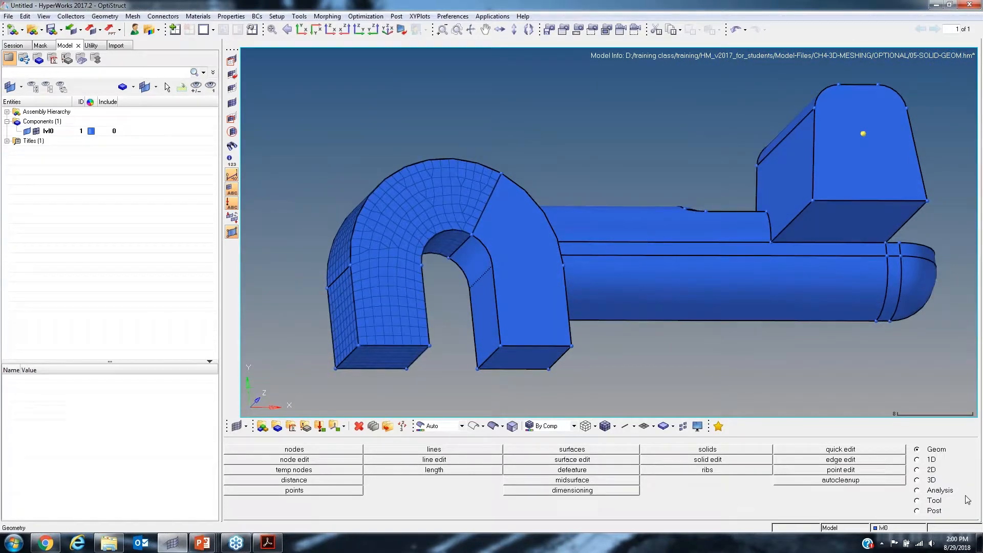
Step: Open 3D solid map for one volume, highlight and deselect the unmeshed hook solid, and examine its mappability from several angles
{"action": "left_click", "coordinate": [917, 480]}
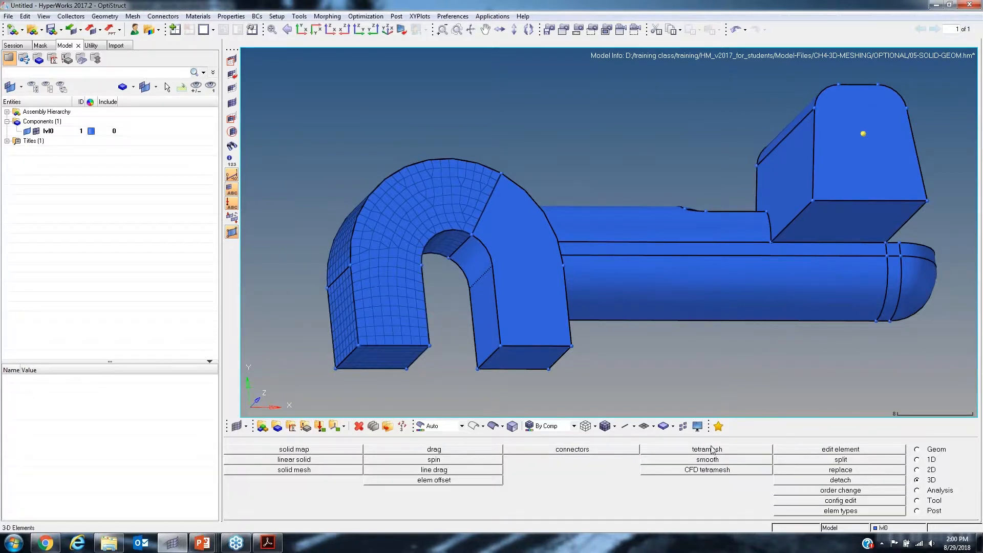
{"action": "left_click_drag", "start_coordinate": [504, 343], "coordinate": [517, 328], "text": "ctrl"}
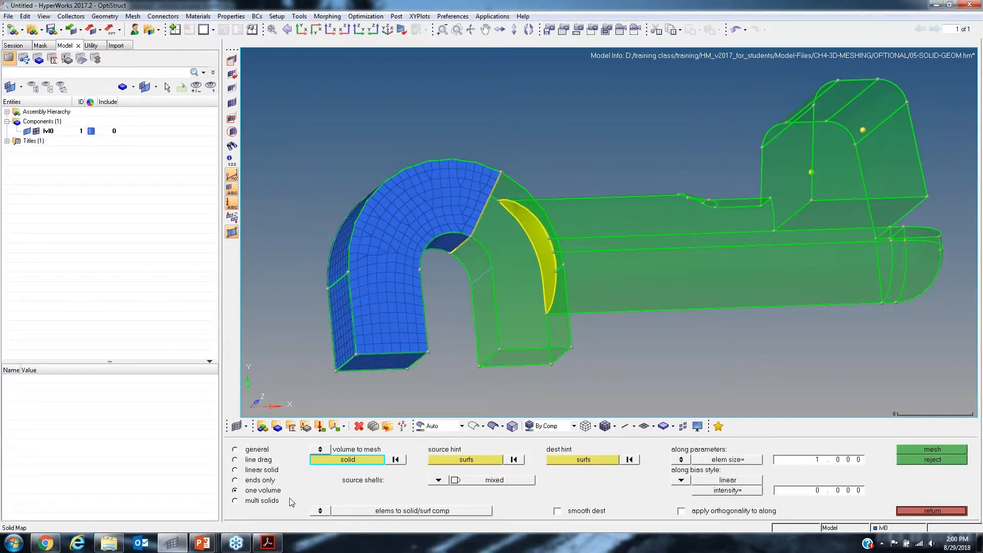
{"action": "left_click", "coordinate": [515, 293]}
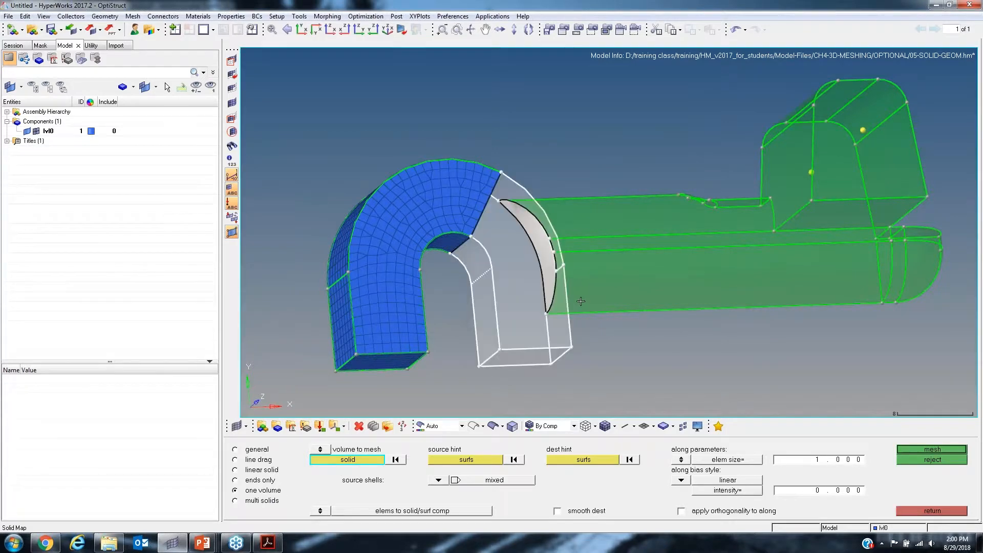
{"action": "right_click", "coordinate": [533, 322]}
{"action": "left_click_drag", "start_coordinate": [534, 321], "coordinate": [544, 342], "text": "ctrl"}
{"action": "right_click_drag", "start_coordinate": [576, 253], "coordinate": [522, 312], "text": "ctrl"}
{"action": "left_click_drag", "start_coordinate": [523, 313], "coordinate": [467, 351], "text": "ctrl"}
{"action": "right_click_drag", "start_coordinate": [468, 351], "coordinate": [497, 313], "text": "ctrl"}
{"action": "mouse_move", "coordinate": [496, 313]}
{"action": "left_mouse_down", "text": "ctrl"}
{"action": "mouse_move", "coordinate": [516, 273]}
{"action": "mouse_move", "coordinate": [563, 276]}
{"action": "mouse_move", "coordinate": [503, 312]}
{"action": "mouse_move", "coordinate": [495, 303]}
{"action": "left_mouse_up", "text": "ctrl"}
{"action": "left_click", "coordinate": [502, 281]}
Step: Look at the multi solids option, return to one volume, inspect the shaft's mappability display, and leave solid map without meshing
{"action": "left_click", "coordinate": [272, 502]}
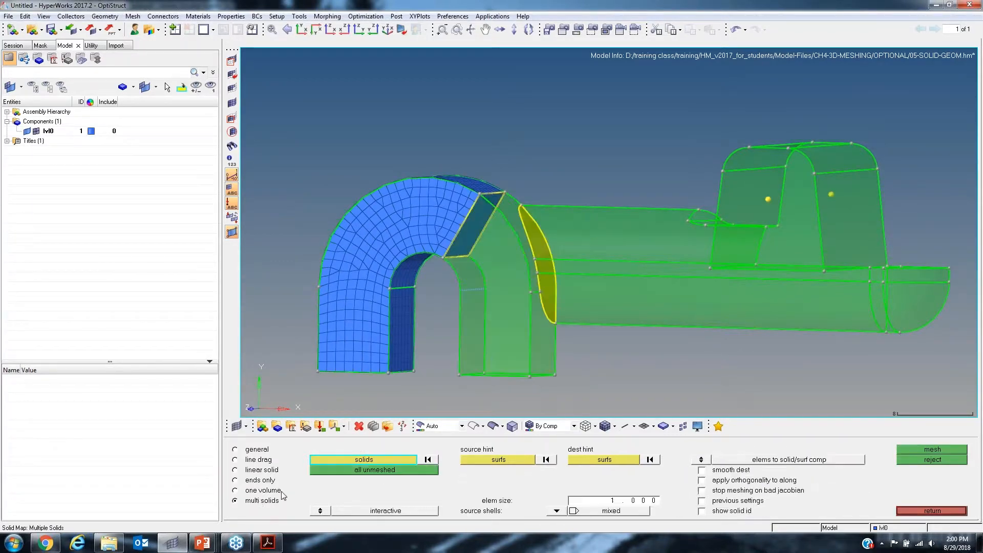
{"action": "left_click", "coordinate": [271, 491]}
{"action": "left_click_drag", "start_coordinate": [582, 327], "coordinate": [540, 278], "text": "ctrl"}
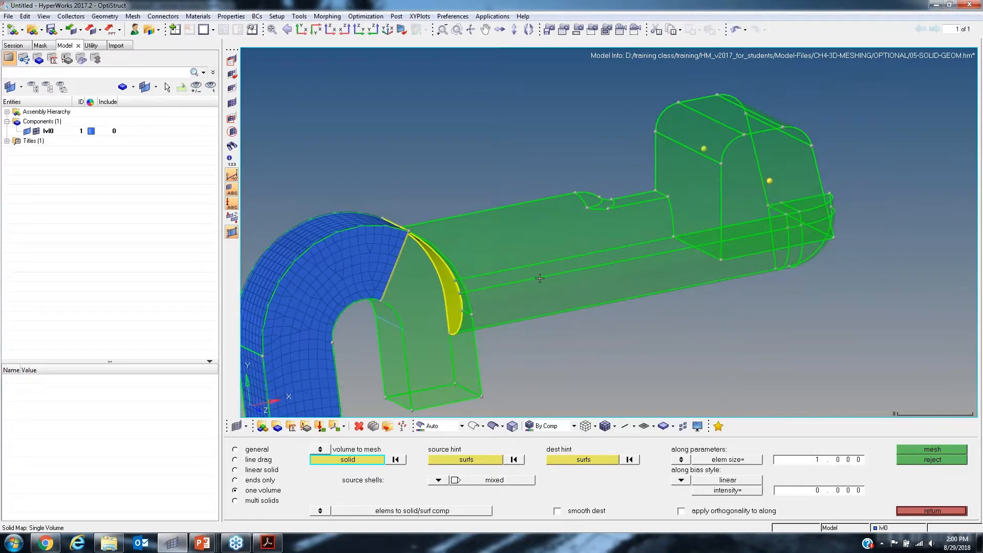
{"action": "left_click_drag", "start_coordinate": [644, 248], "coordinate": [736, 395], "text": "ctrl"}
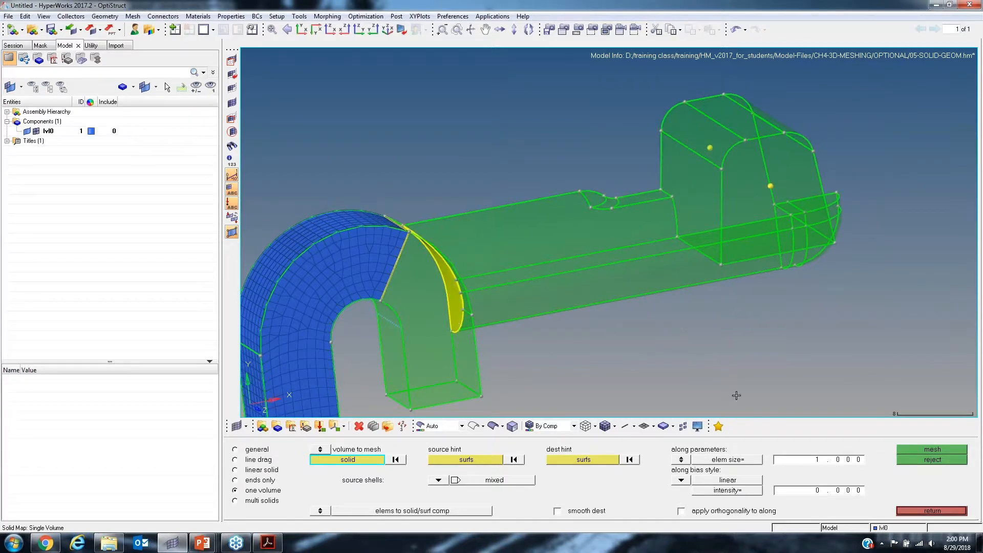
{"action": "left_click", "coordinate": [923, 514]}
{"action": "mouse_move", "coordinate": [651, 359]}
{"action": "left_mouse_down", "text": "ctrl"}
{"action": "mouse_move", "coordinate": [585, 309]}
{"action": "mouse_move", "coordinate": [526, 290]}
{"action": "left_mouse_up", "text": "ctrl"}
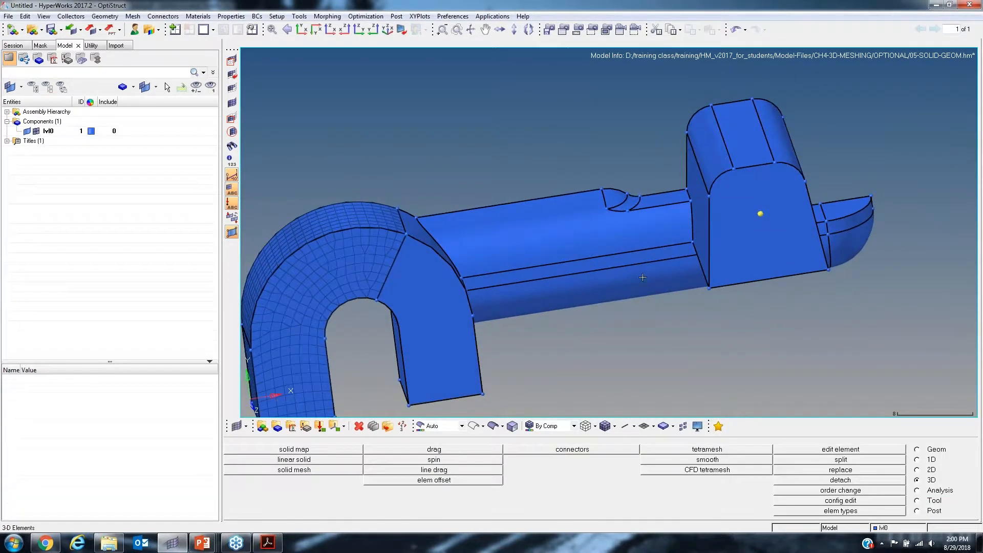
Step: Open Solid Edit and select the connected shaft-and-block solid under trim with lines
{"action": "left_click_drag", "start_coordinate": [664, 235], "coordinate": [697, 216], "text": "ctrl"}
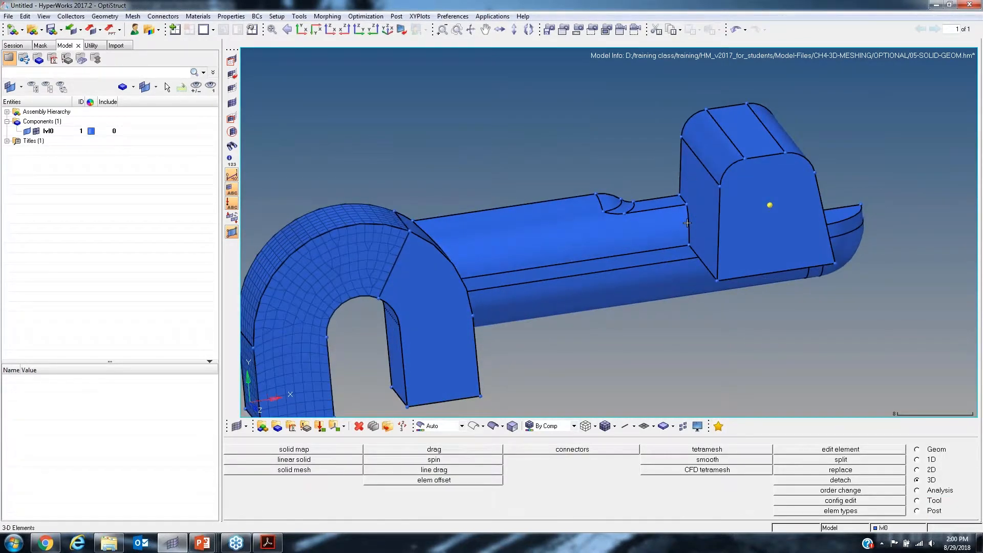
{"action": "left_click", "coordinate": [917, 451]}
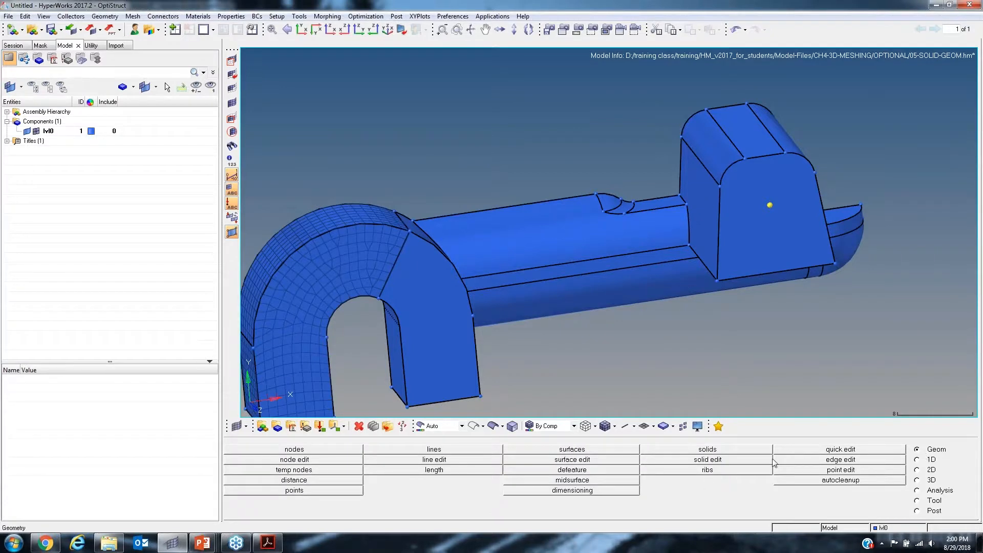
{"action": "left_click", "coordinate": [736, 460]}
{"action": "left_click", "coordinate": [582, 263]}
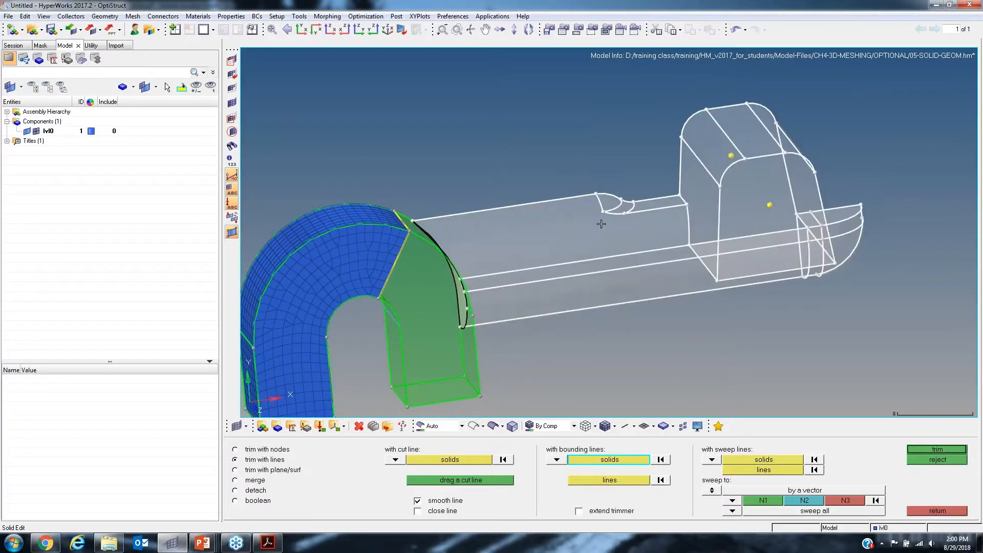
{"action": "left_click_drag", "start_coordinate": [666, 235], "coordinate": [715, 229], "text": "ctrl"}
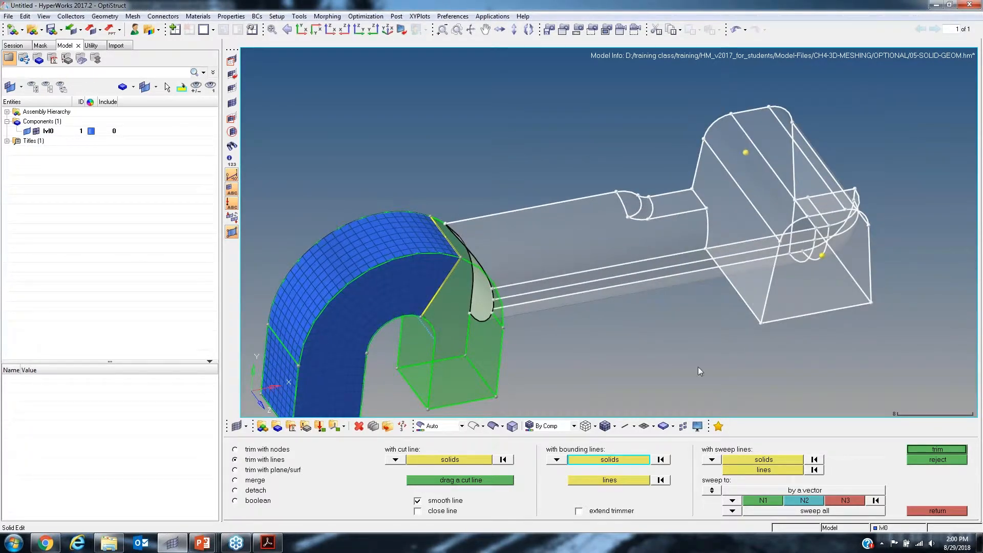
Step: Trim the shaft-and-block solid with the block's flat face on the hook side, using Solid Edit's trim with surfs
{"action": "left_click", "coordinate": [261, 471]}
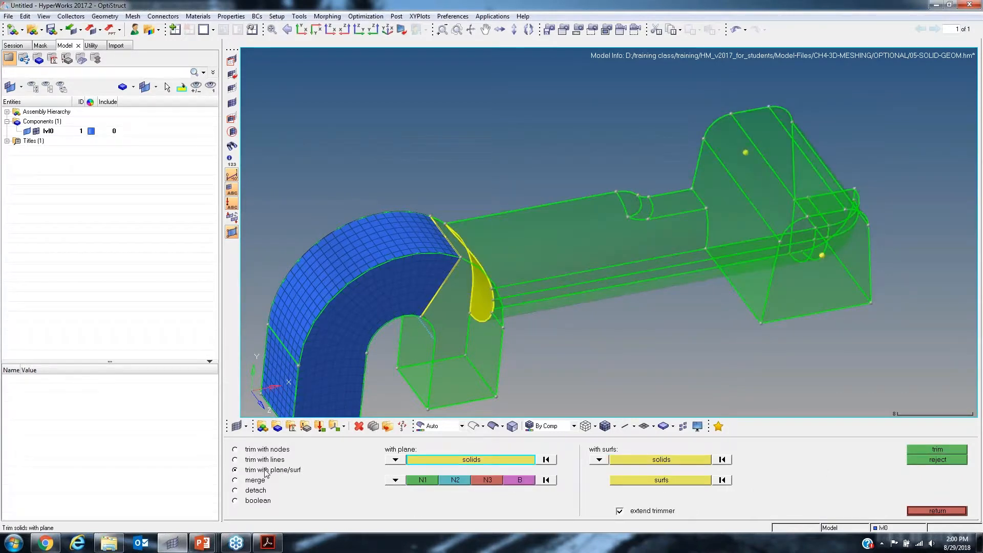
{"action": "left_click", "coordinate": [607, 273]}
{"action": "left_click_drag", "start_coordinate": [609, 273], "coordinate": [753, 205], "text": "ctrl"}
{"action": "left_click", "coordinate": [653, 481]}
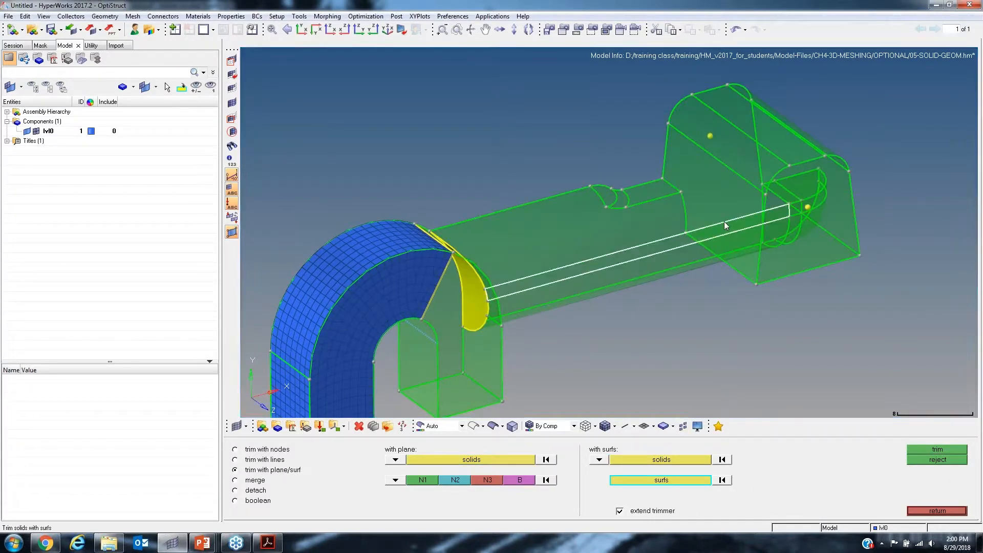
{"action": "left_click", "coordinate": [672, 172]}
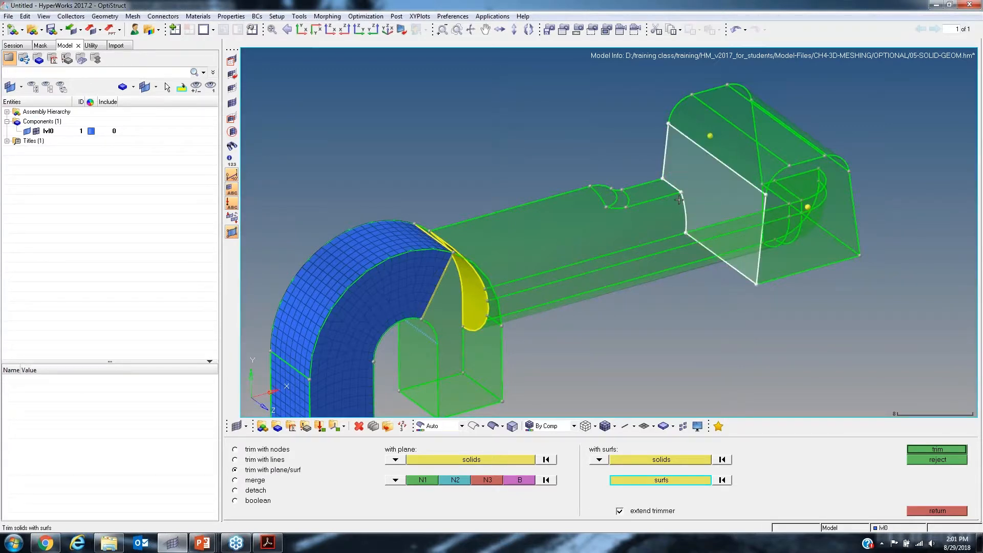
{"action": "left_click_drag", "start_coordinate": [679, 199], "coordinate": [422, 241], "text": "ctrl"}
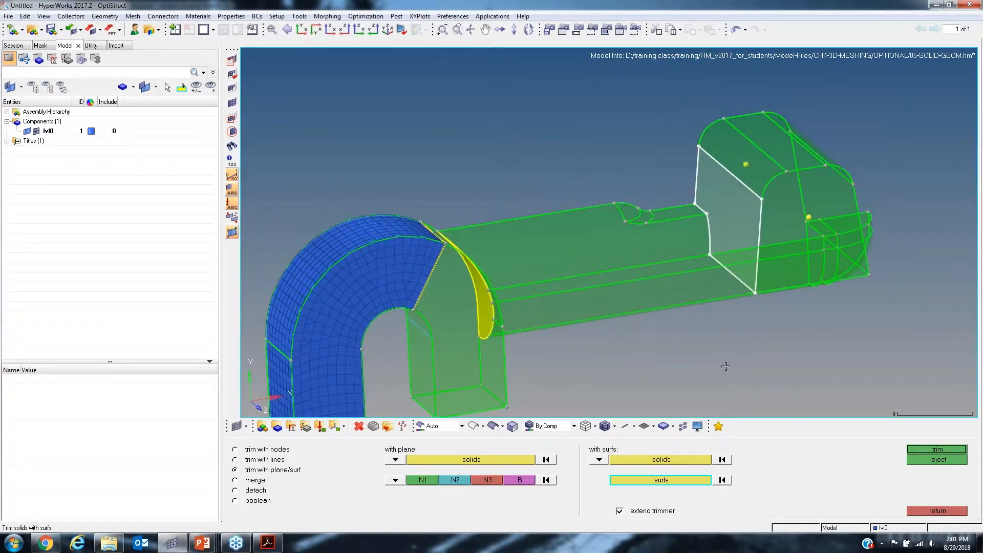
{"action": "left_click", "coordinate": [936, 450]}
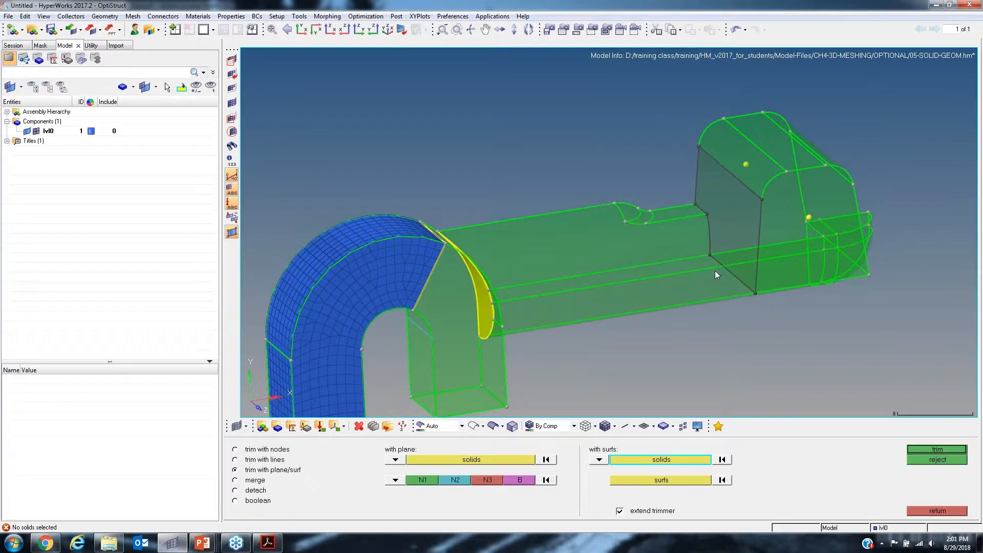
{"action": "left_click", "coordinate": [715, 270]}
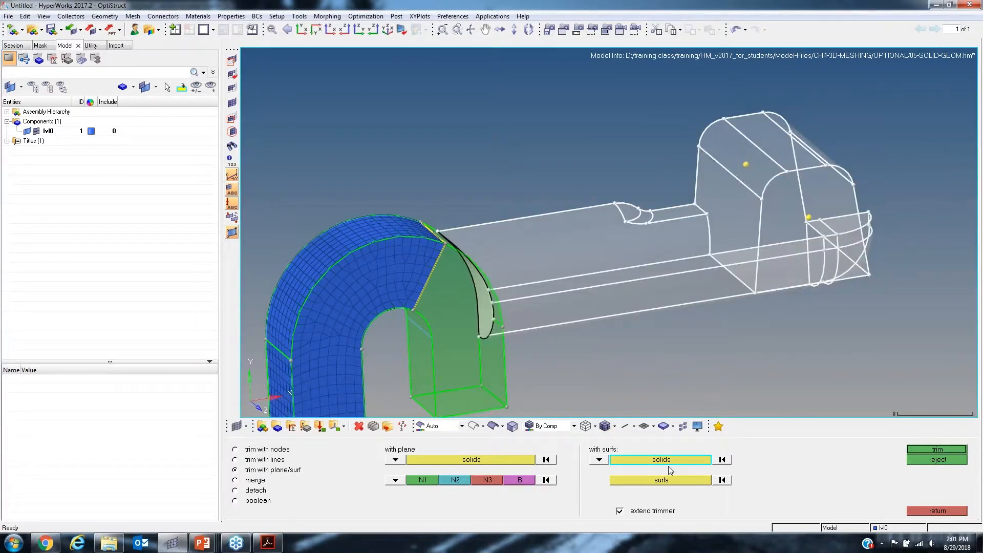
{"action": "left_click", "coordinate": [666, 480]}
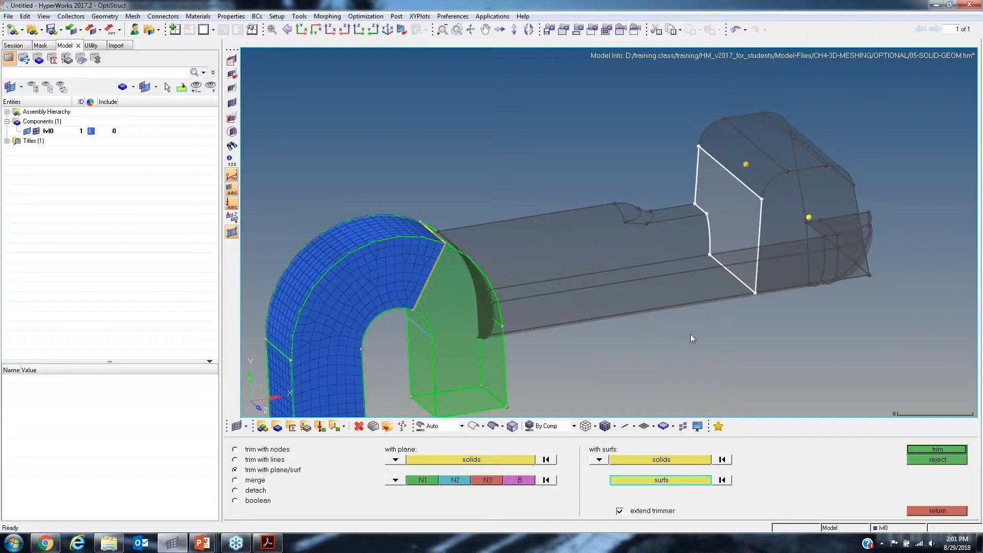
{"action": "left_click", "coordinate": [929, 450]}
Step: Examine the cut faces at both ends of the shaft from several angles
{"action": "left_click_drag", "start_coordinate": [670, 278], "coordinate": [539, 311], "text": "ctrl"}
{"action": "scroll", "coordinate": [612, 285], "scroll_direction": "down", "scroll_amount": 3, "text": "ctrl"}
{"action": "scroll", "coordinate": [546, 285], "scroll_direction": "up", "scroll_amount": 6, "text": "ctrl"}
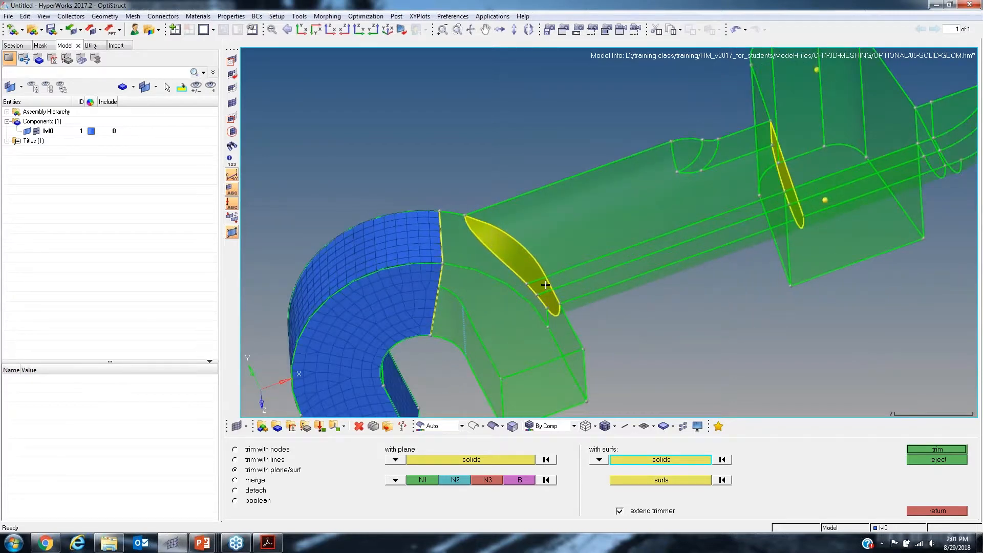
{"action": "left_click_drag", "start_coordinate": [533, 275], "coordinate": [789, 254], "text": "ctrl"}
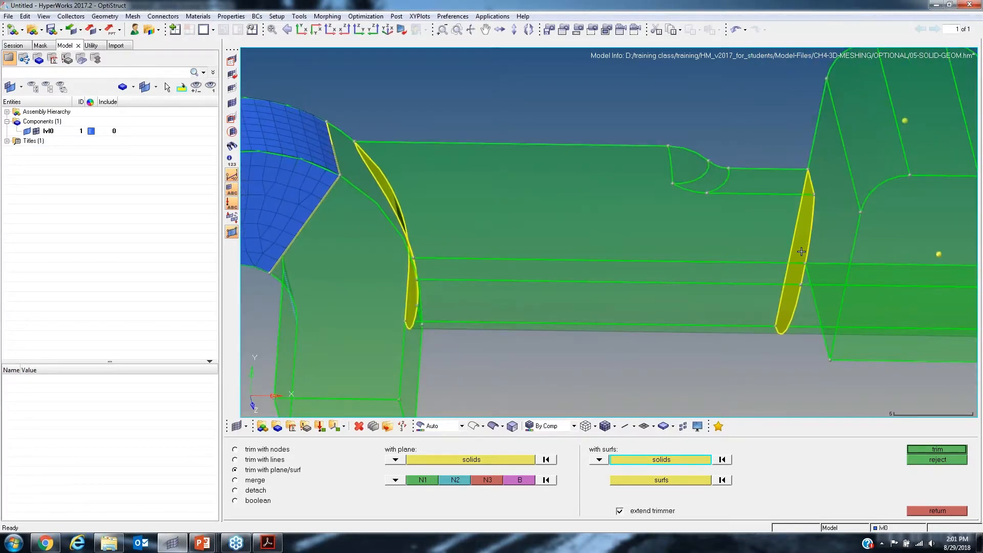
{"action": "scroll", "coordinate": [790, 257], "scroll_direction": "down", "scroll_amount": 3, "text": "ctrl"}
{"action": "mouse_move", "coordinate": [757, 227]}
{"action": "left_mouse_down", "text": "ctrl"}
{"action": "mouse_move", "coordinate": [552, 312]}
{"action": "mouse_move", "coordinate": [752, 247]}
{"action": "mouse_move", "coordinate": [666, 262]}
{"action": "mouse_move", "coordinate": [675, 146]}
{"action": "mouse_move", "coordinate": [690, 187]}
{"action": "mouse_move", "coordinate": [690, 174]}
{"action": "left_mouse_up", "text": "ctrl"}
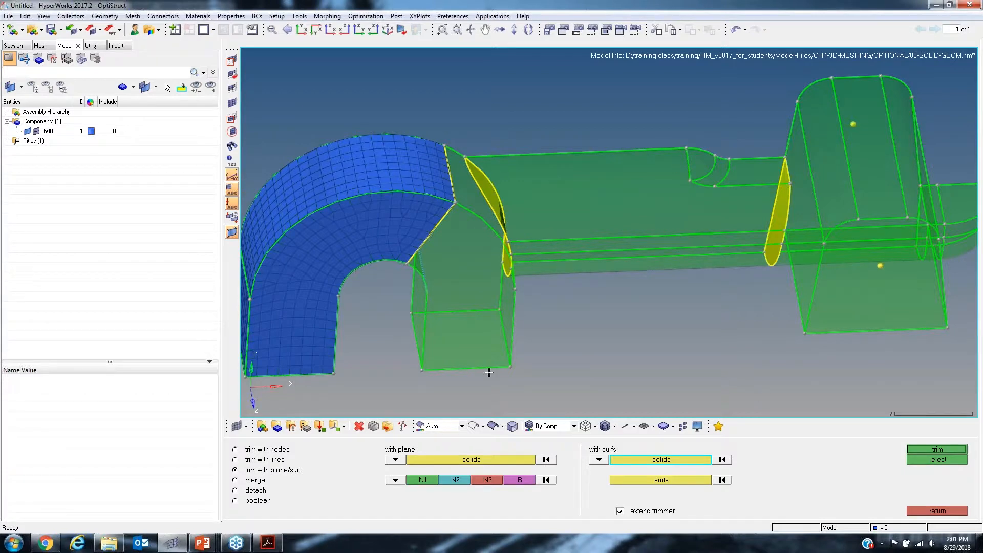
Step: Switch Solid Edit to trim with lines, pick the shaft solid for sweep-line trimming, and clear the selection
{"action": "left_click", "coordinate": [276, 460]}
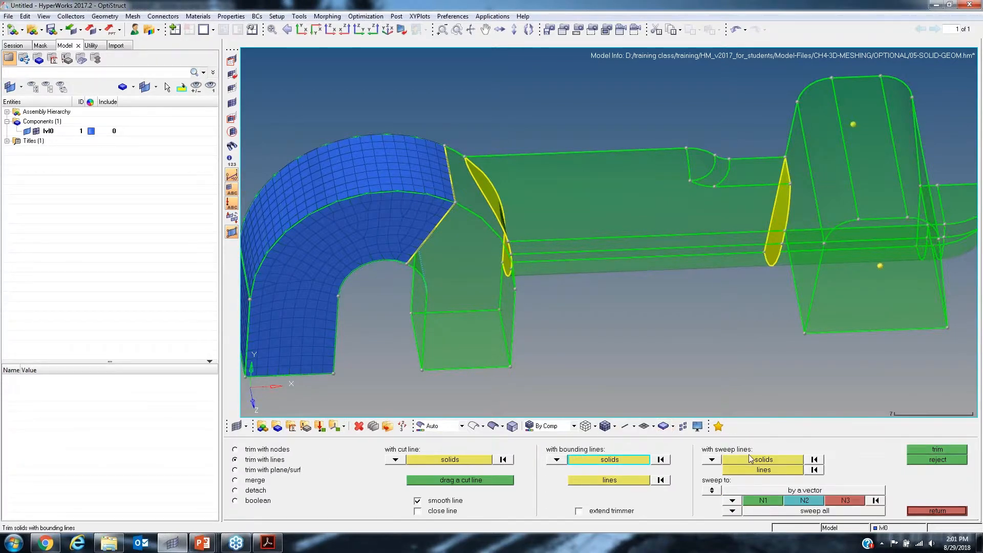
{"action": "left_click", "coordinate": [754, 459]}
{"action": "left_click", "coordinate": [661, 212]}
{"action": "right_click", "coordinate": [685, 272]}
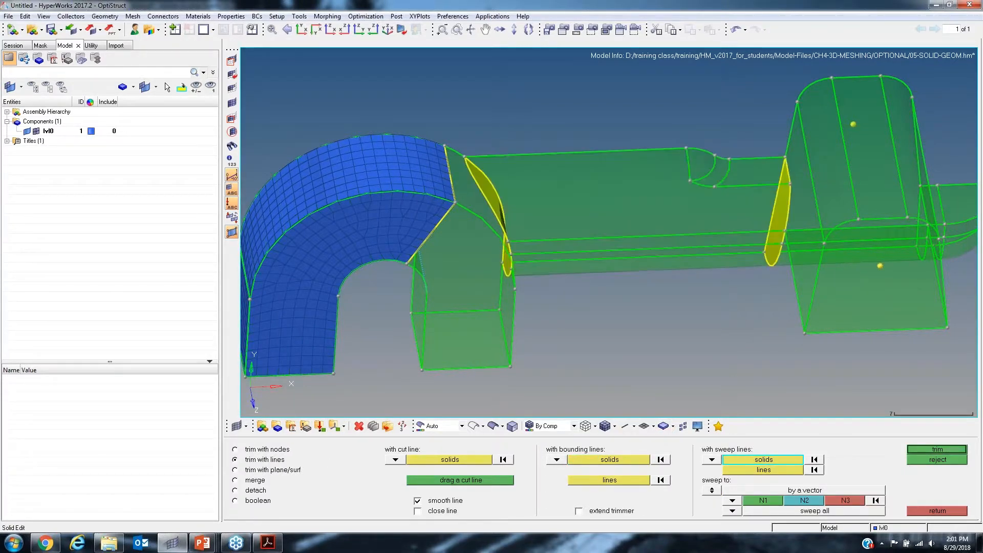
{"action": "scroll", "coordinate": [685, 275], "scroll_direction": "down", "scroll_amount": 3, "text": "ctrl"}
{"action": "left_click_drag", "start_coordinate": [685, 275], "coordinate": [696, 245], "text": "ctrl"}
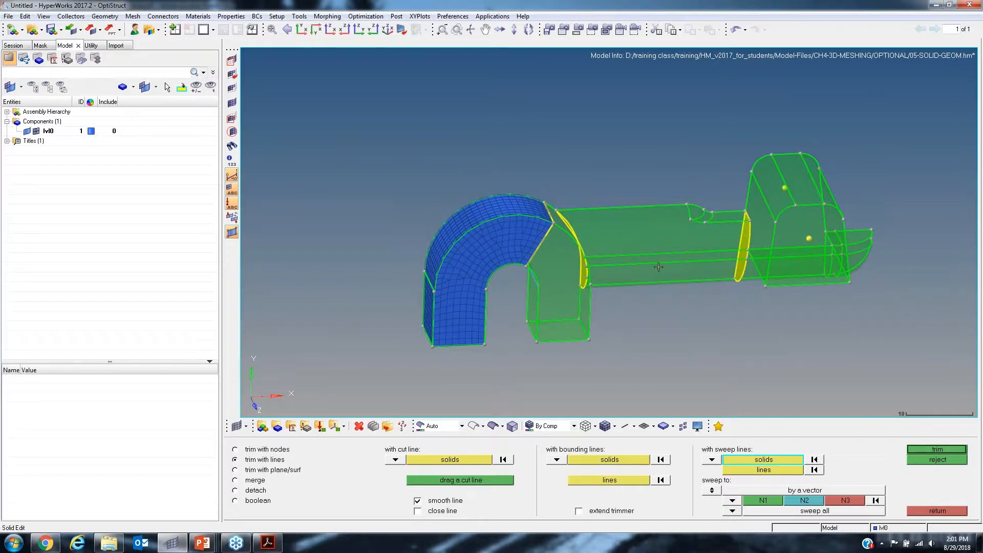
Step: Set the geometry display to Mappable and examine the hook leg, shaft and block from several angles
{"action": "left_click", "coordinate": [462, 428]}
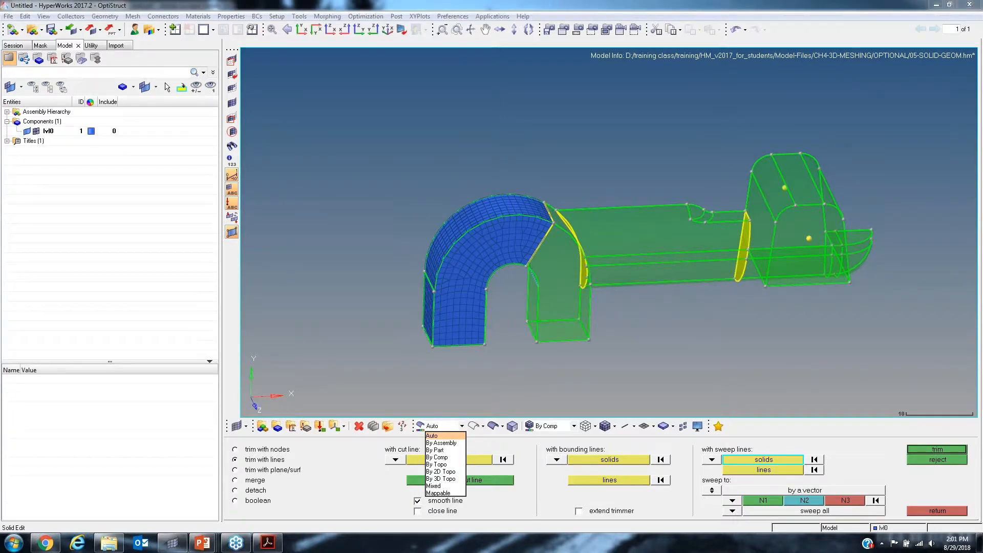
{"action": "left_click", "coordinate": [445, 492]}
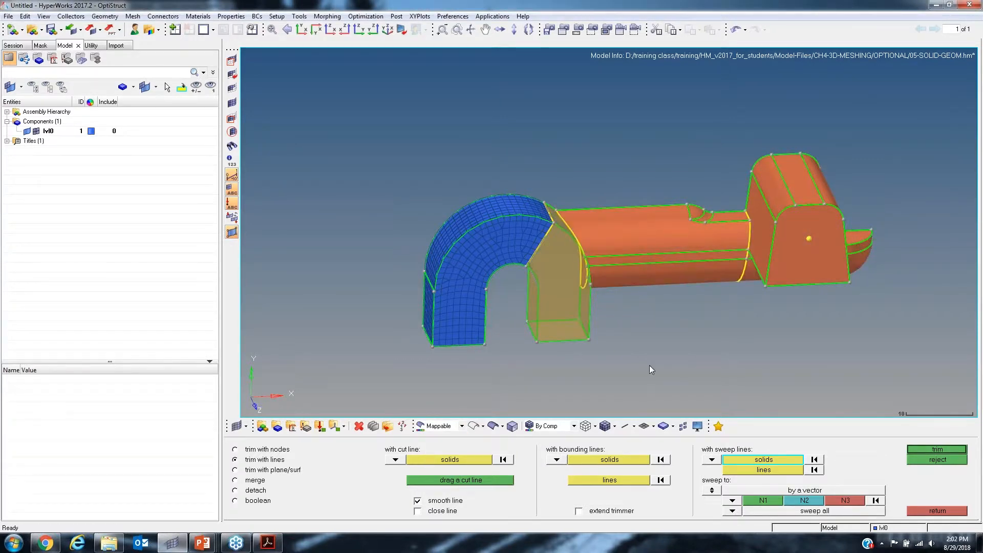
{"action": "left_click_drag", "start_coordinate": [623, 245], "coordinate": [581, 259], "text": "ctrl"}
{"action": "scroll", "coordinate": [584, 262], "scroll_direction": "up", "scroll_amount": 3, "text": "ctrl"}
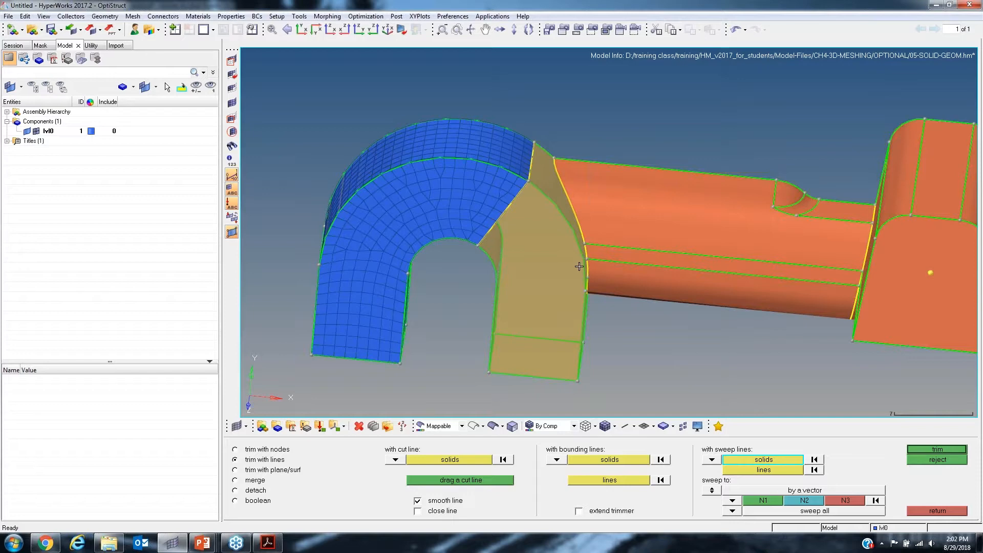
{"action": "mouse_move", "coordinate": [646, 248]}
{"action": "left_mouse_down", "text": "ctrl"}
{"action": "mouse_move", "coordinate": [790, 257]}
{"action": "mouse_move", "coordinate": [758, 222]}
{"action": "mouse_move", "coordinate": [546, 207]}
{"action": "mouse_move", "coordinate": [527, 193]}
{"action": "mouse_move", "coordinate": [657, 201]}
{"action": "left_mouse_up", "text": "ctrl"}
{"action": "scroll", "coordinate": [666, 195], "scroll_direction": "down", "scroll_amount": 3}
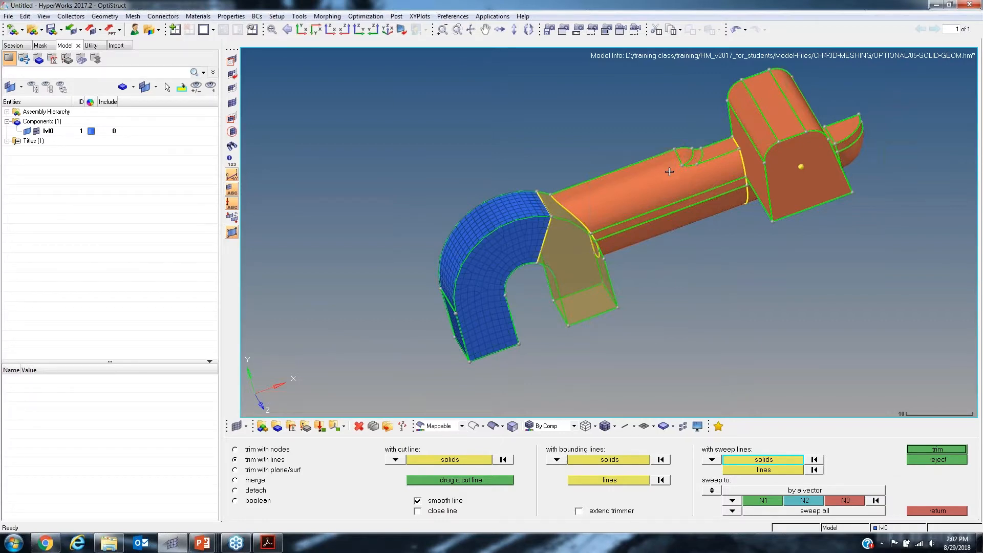
{"action": "left_click_drag", "start_coordinate": [706, 216], "coordinate": [723, 163], "text": "ctrl"}
{"action": "scroll", "coordinate": [707, 174], "scroll_direction": "up", "scroll_amount": 3, "text": "ctrl"}
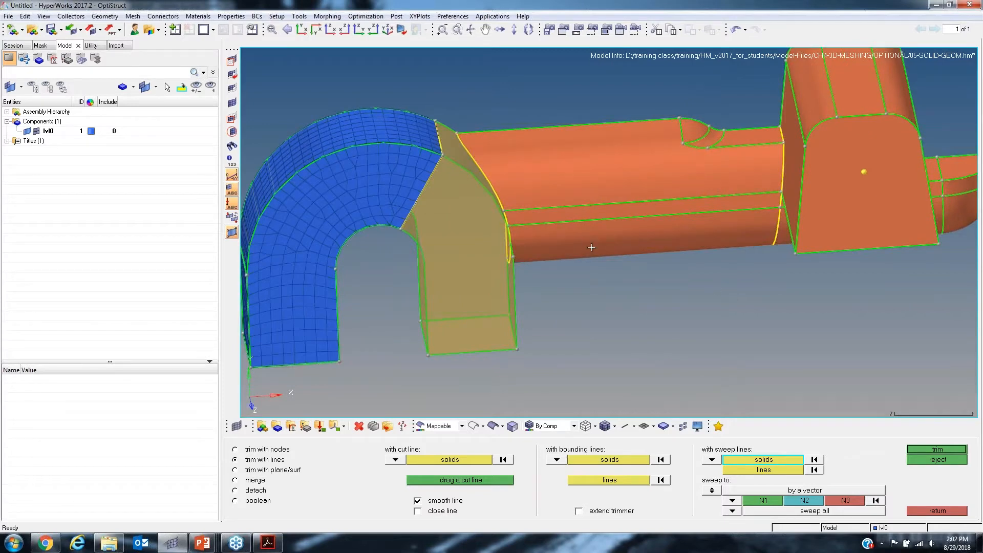
Step: Select the shaft solid for trimming with sweep lines and pick the notch's curved edge nearest the hook as the sweep line
{"action": "left_click", "coordinate": [646, 218]}
{"action": "left_click_drag", "start_coordinate": [625, 208], "coordinate": [676, 148], "text": "ctrl"}
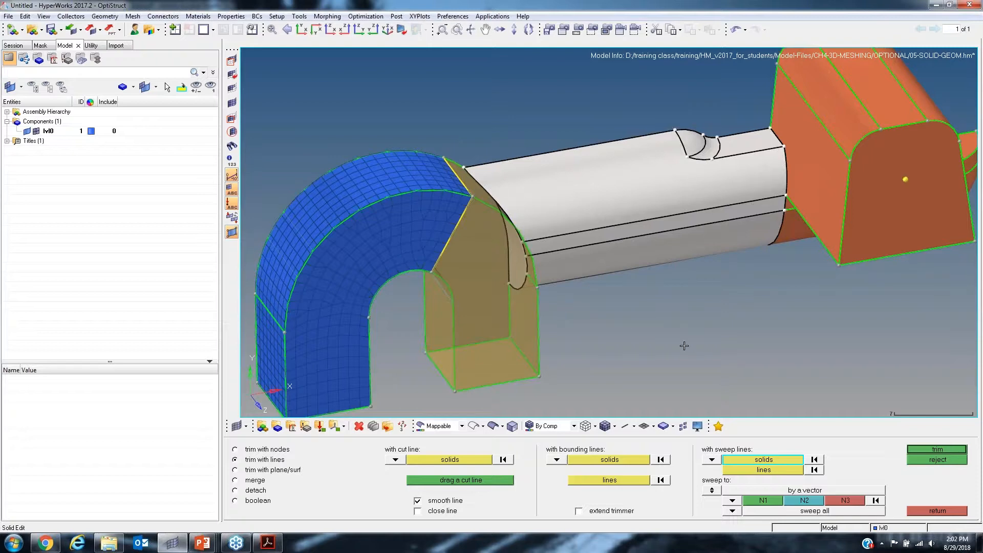
{"action": "left_click", "coordinate": [764, 470]}
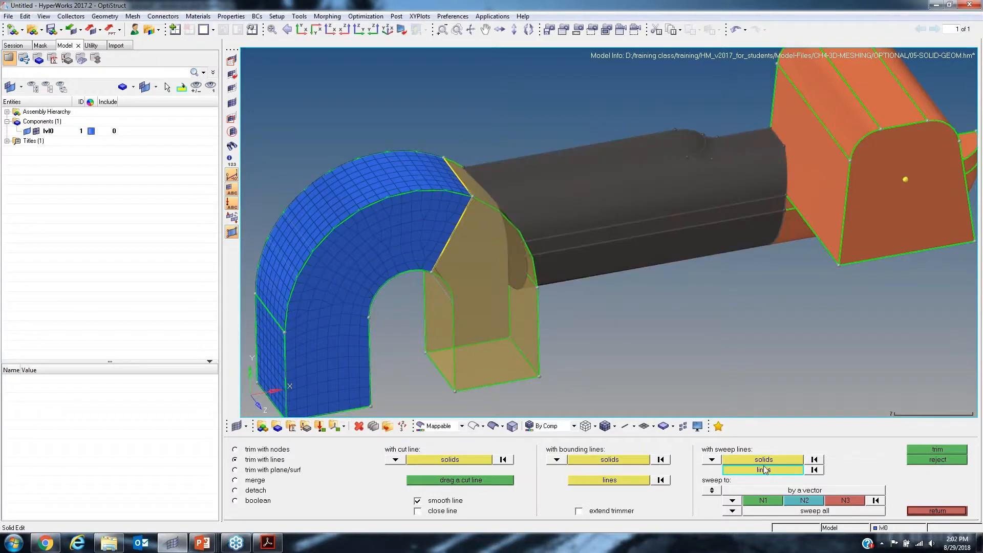
{"action": "left_click", "coordinate": [683, 140]}
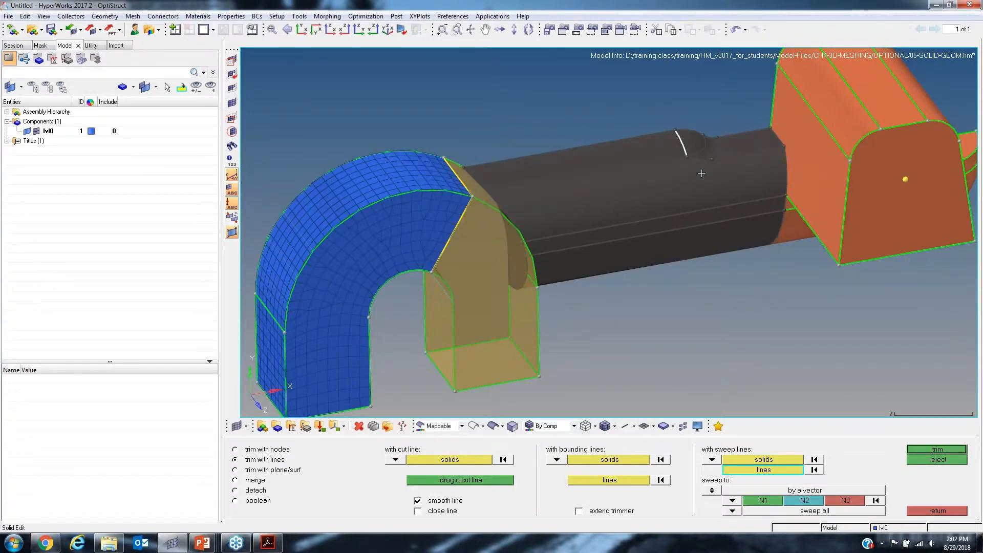
{"action": "left_click_drag", "start_coordinate": [675, 195], "coordinate": [280, 385], "text": "ctrl"}
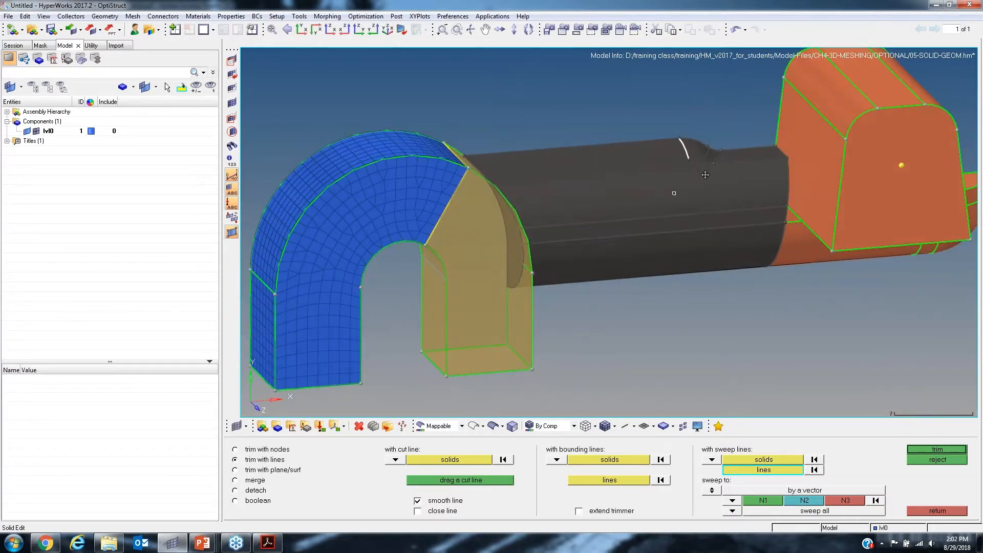
{"action": "scroll", "coordinate": [253, 387], "scroll_direction": "up", "scroll_amount": 3, "text": "ctrl"}
{"action": "right_click_drag", "start_coordinate": [271, 365], "coordinate": [386, 376], "text": "ctrl"}
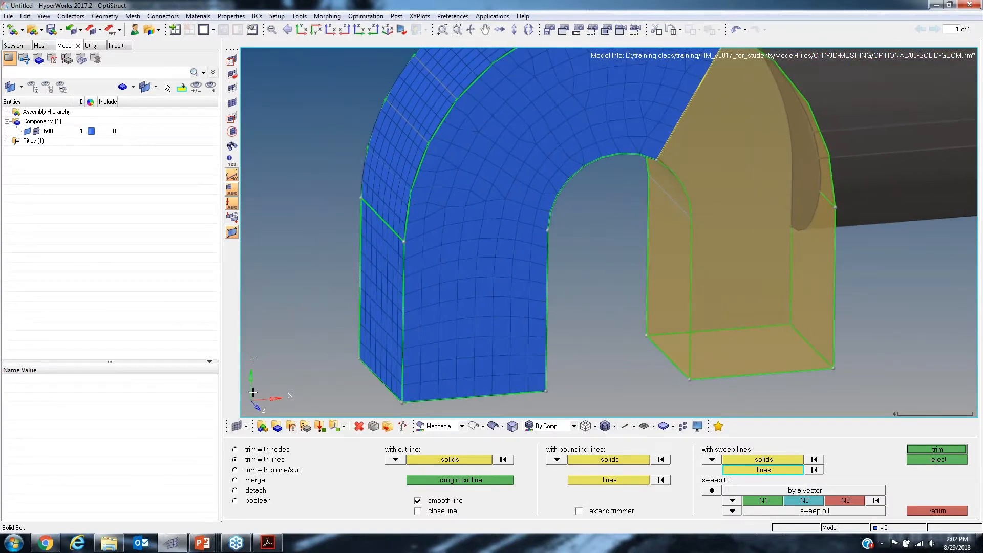
{"action": "scroll", "coordinate": [254, 388], "scroll_direction": "down", "scroll_amount": 3, "text": "ctrl"}
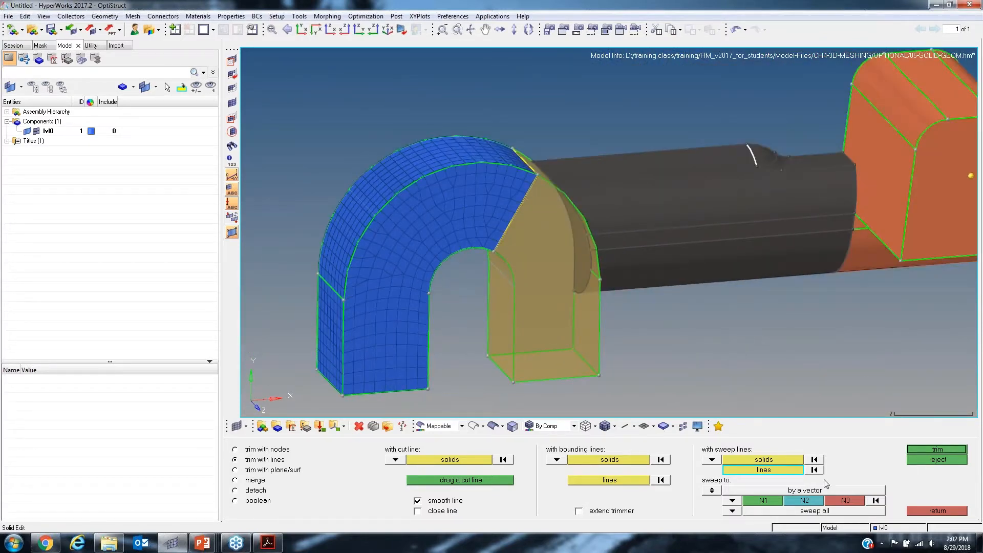
Step: Set the sweep vector to the y-axis and trim the shaft solid along the notch edge with sweep all
{"action": "left_click", "coordinate": [733, 500]}
{"action": "left_click", "coordinate": [724, 490]}
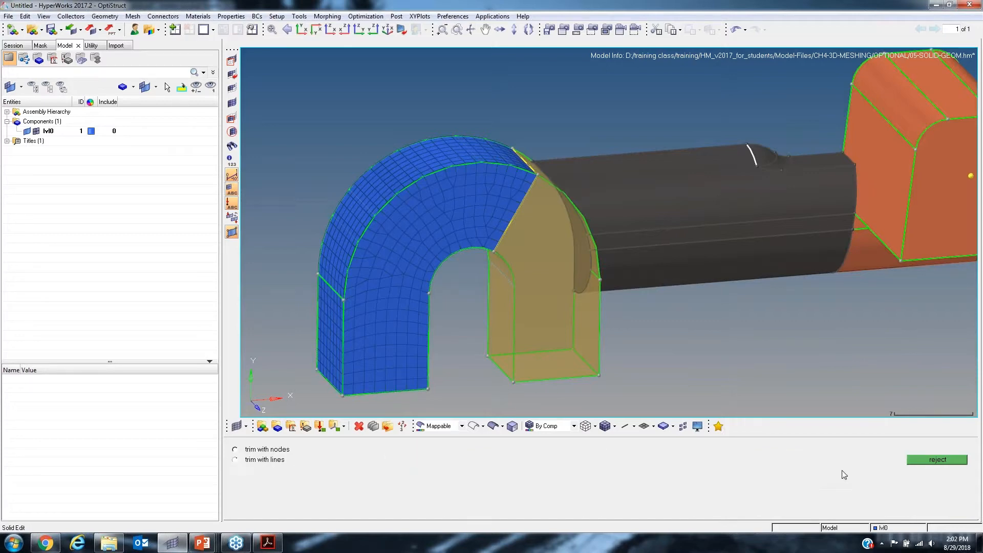
{"action": "left_click", "coordinate": [732, 500]}
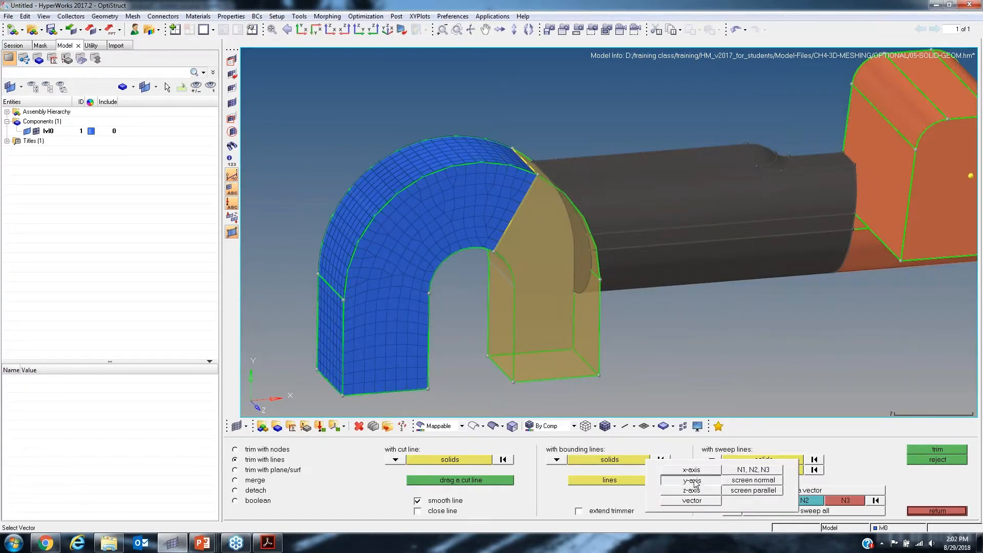
{"action": "left_click", "coordinate": [692, 480]}
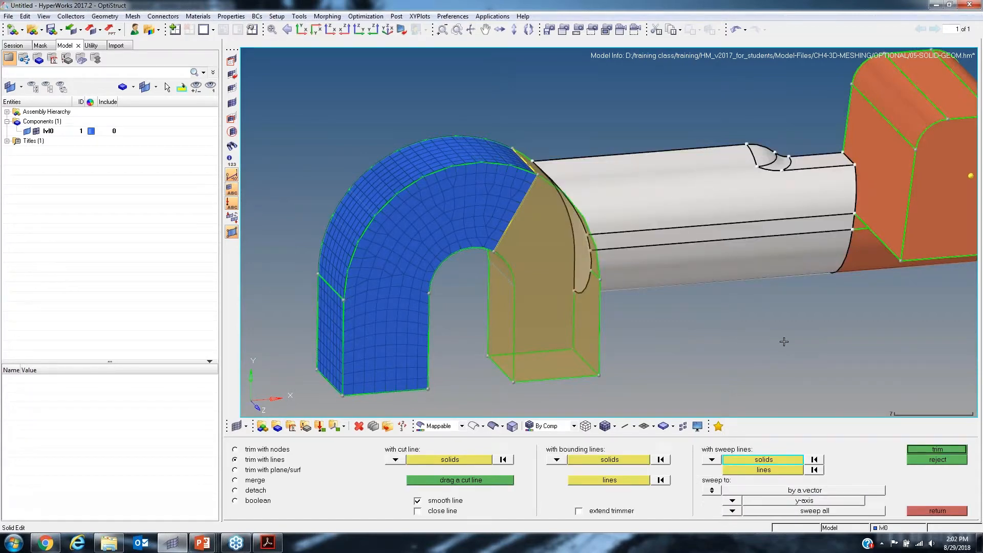
{"action": "left_click", "coordinate": [753, 469]}
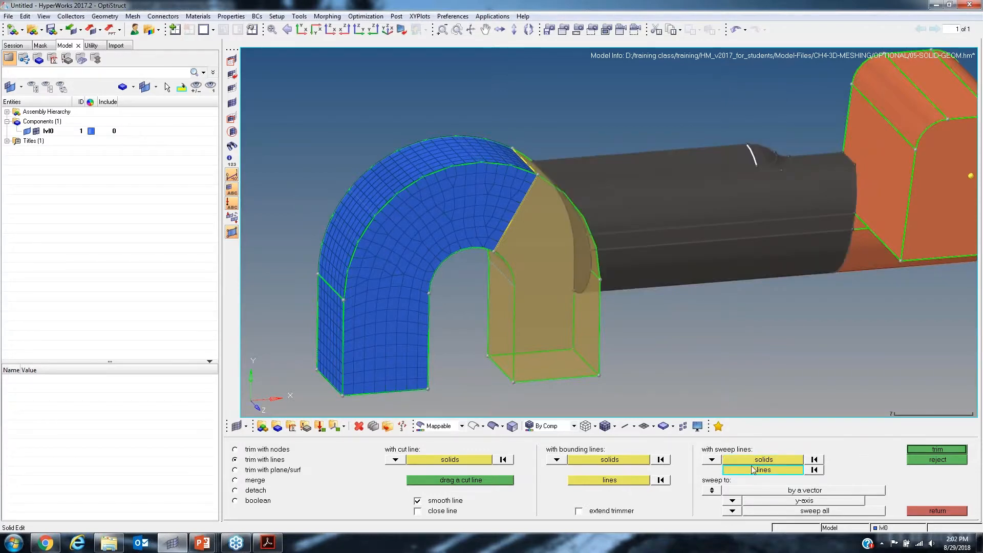
{"action": "left_click", "coordinate": [929, 449]}
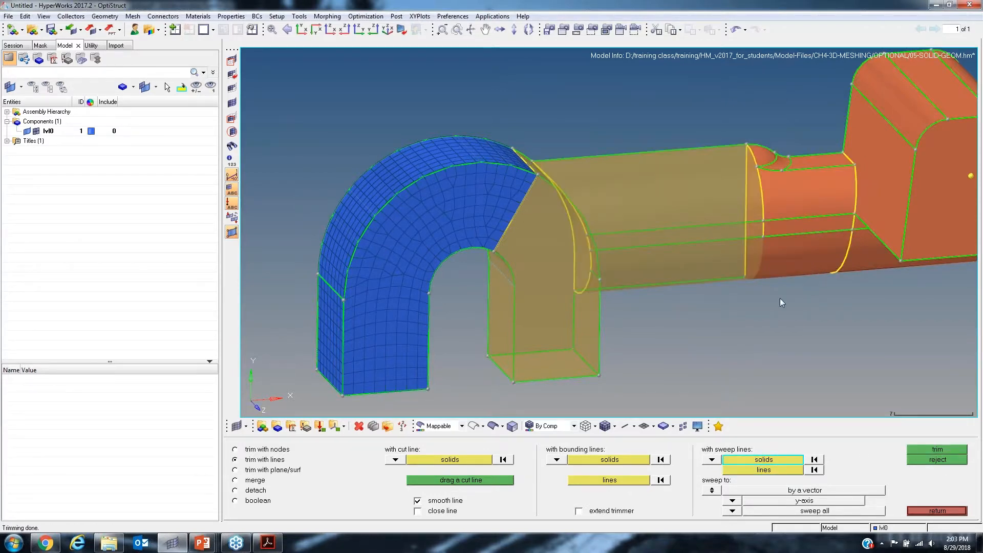
Step: Examine the mappability of the trimmed shaft around the hook junction and the notch from several angles
{"action": "left_click_drag", "start_coordinate": [742, 200], "coordinate": [551, 182], "text": "ctrl"}
{"action": "scroll", "coordinate": [741, 232], "scroll_direction": "down", "scroll_amount": 3, "text": "ctrl"}
{"action": "scroll", "coordinate": [702, 248], "scroll_direction": "up", "scroll_amount": 5, "text": "ctrl"}
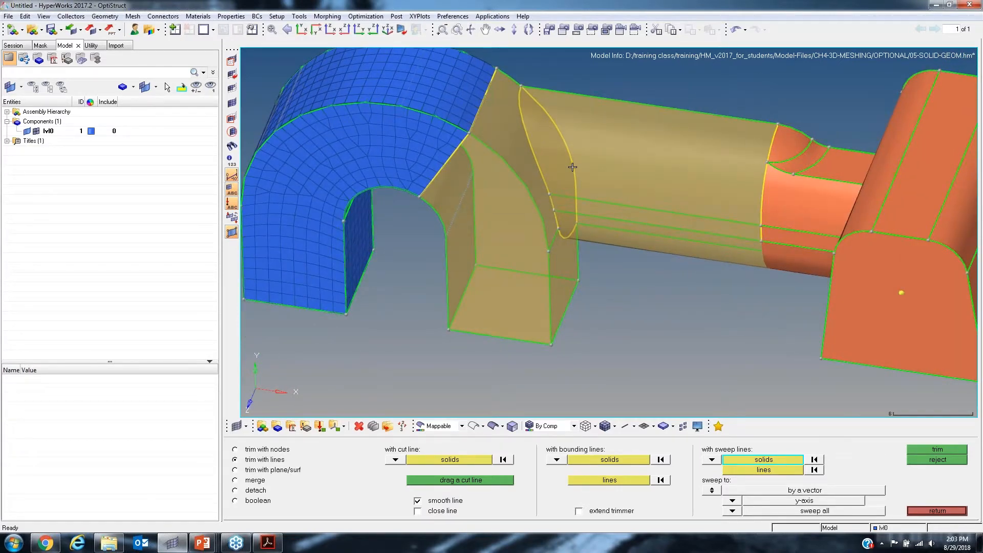
{"action": "left_click_drag", "start_coordinate": [820, 216], "coordinate": [670, 210], "text": "ctrl"}
{"action": "left_click_drag", "start_coordinate": [667, 251], "coordinate": [815, 266], "text": "ctrl"}
{"action": "scroll", "coordinate": [733, 200], "scroll_direction": "up", "scroll_amount": 3, "text": "ctrl"}
{"action": "right_click_drag", "start_coordinate": [815, 265], "coordinate": [697, 212], "text": "ctrl"}
{"action": "left_click_drag", "start_coordinate": [721, 198], "coordinate": [581, 172], "text": "ctrl"}
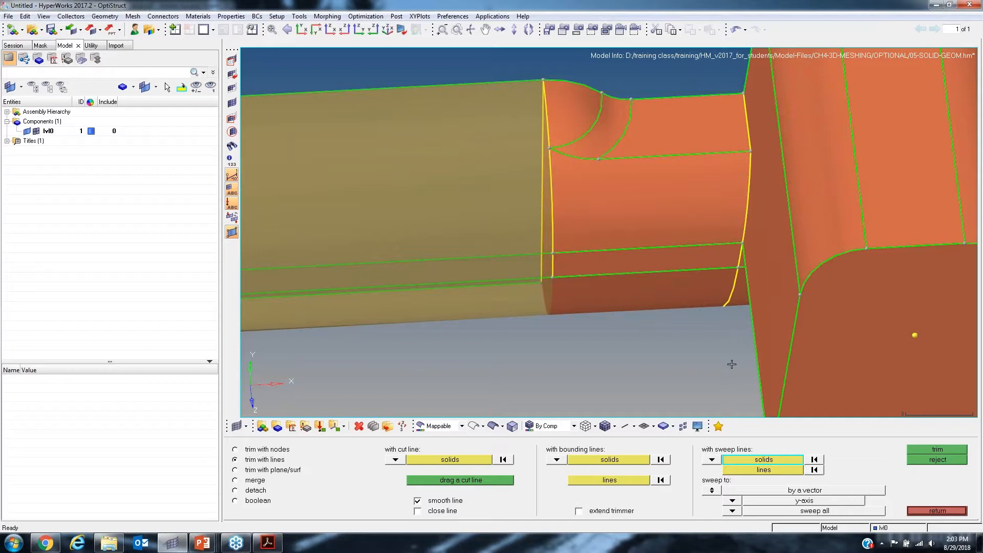
Step: Suppress the two curved edges across the shaft's notch with toggle edge in quick edit
{"action": "left_click", "coordinate": [939, 510]}
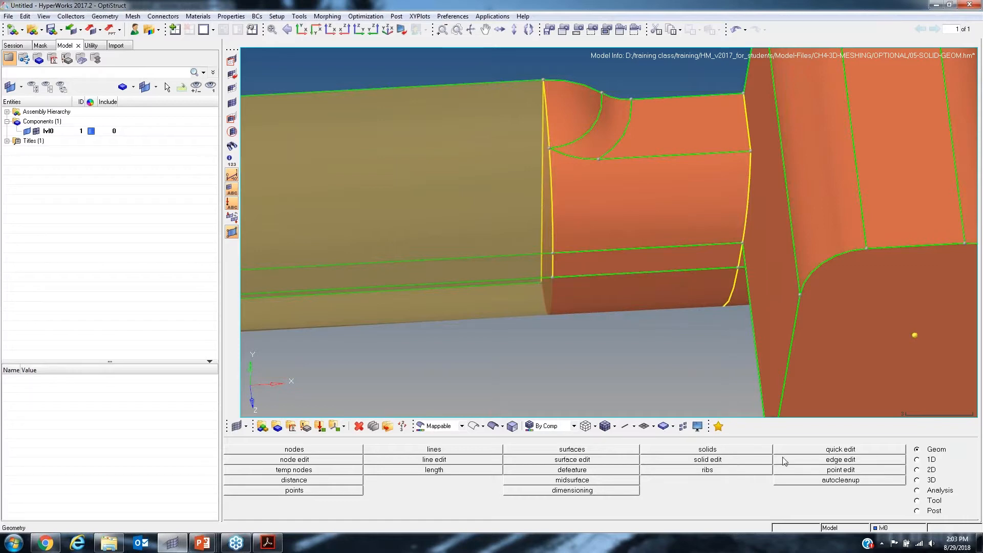
{"action": "left_click", "coordinate": [826, 452]}
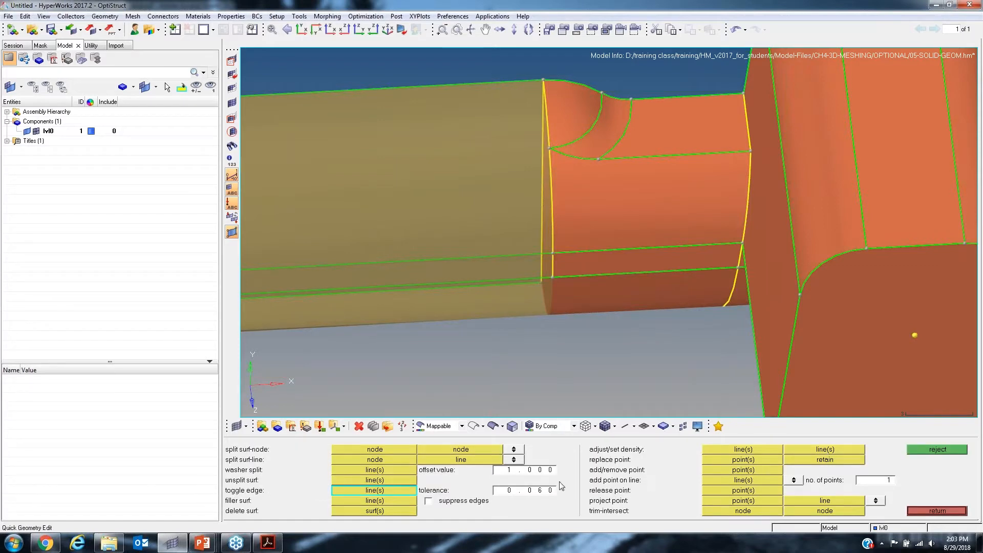
{"action": "left_click", "coordinate": [598, 132]}
{"action": "left_click", "coordinate": [612, 128]}
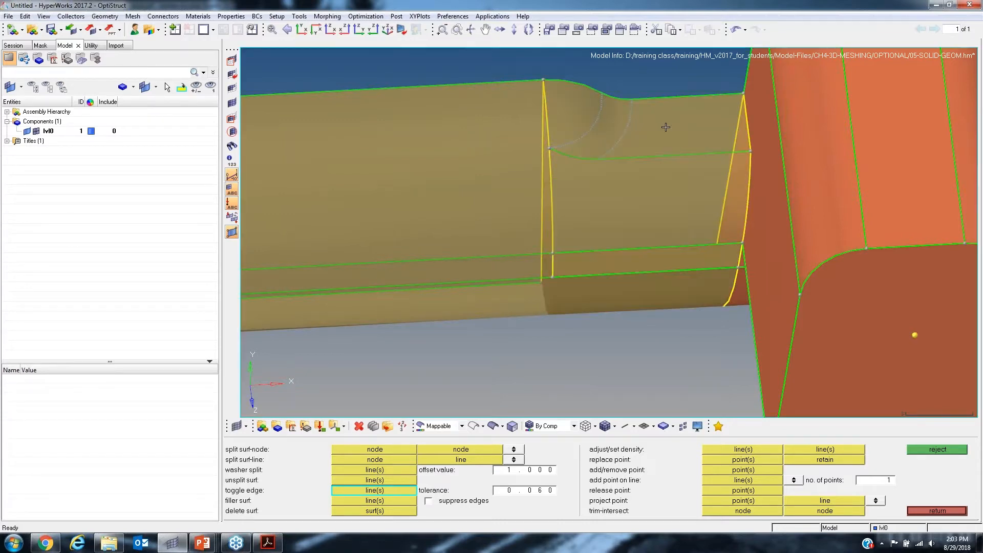
{"action": "right_click_drag", "start_coordinate": [589, 220], "coordinate": [569, 223], "text": "ctrl"}
{"action": "scroll", "coordinate": [566, 225], "scroll_direction": "down", "scroll_amount": 3, "text": "ctrl"}
{"action": "left_click_drag", "start_coordinate": [625, 237], "coordinate": [719, 228], "text": "ctrl"}
{"action": "left_click_drag", "start_coordinate": [627, 254], "coordinate": [666, 105], "text": "ctrl"}
{"action": "left_click", "coordinate": [941, 510]}
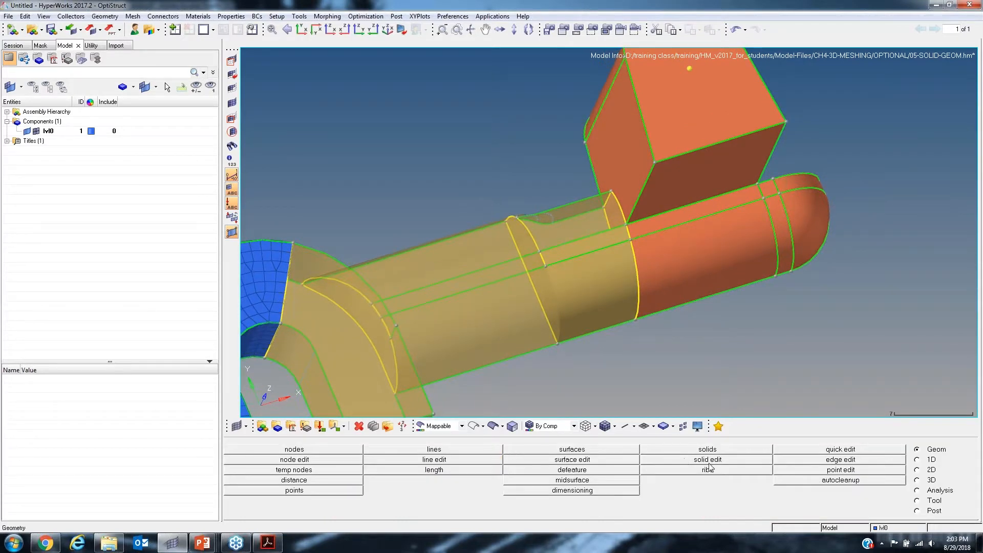
Step: Trim the solid containing the block and rounded end with the block's underside surface, keeping extend trimmer on
{"action": "left_click_drag", "start_coordinate": [607, 249], "coordinate": [559, 276], "text": "ctrl"}
{"action": "scroll", "coordinate": [597, 263], "scroll_direction": "up", "scroll_amount": 3, "text": "ctrl"}
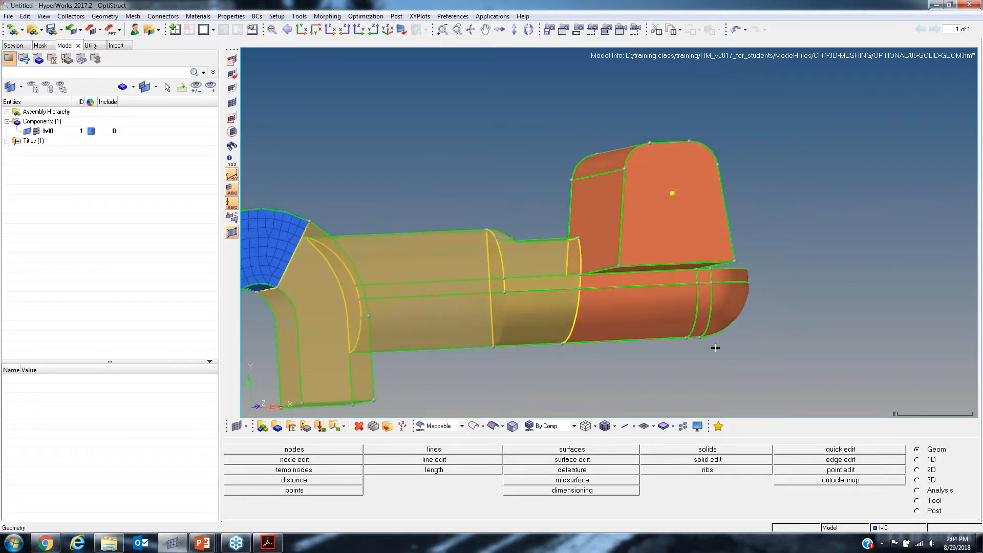
{"action": "left_click", "coordinate": [731, 460]}
{"action": "left_click", "coordinate": [633, 296]}
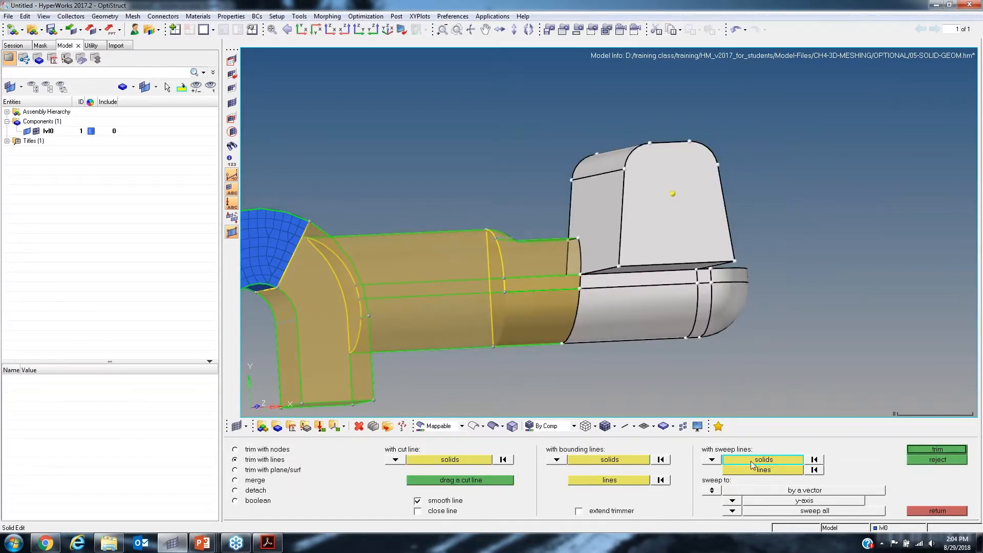
{"action": "left_click", "coordinate": [277, 470]}
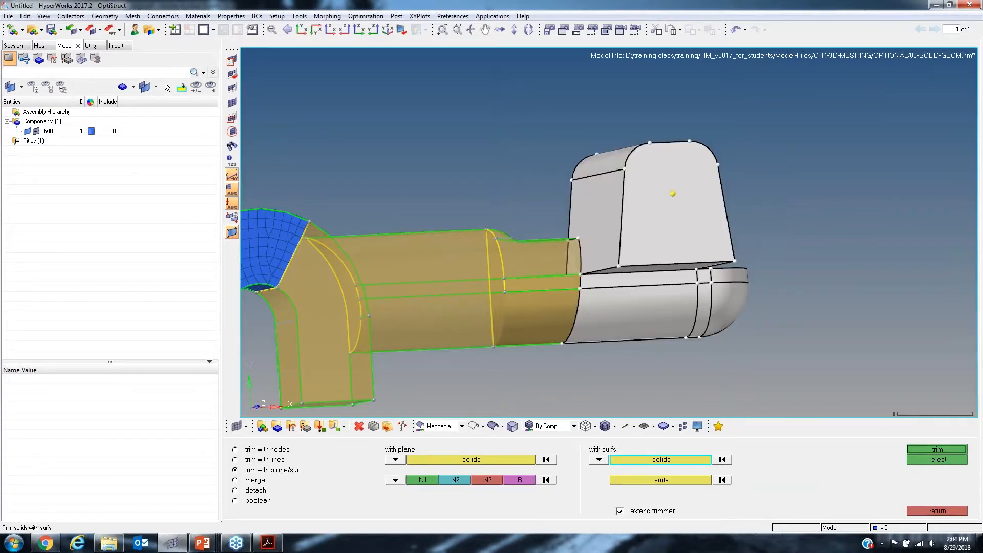
{"action": "left_click", "coordinate": [669, 482]}
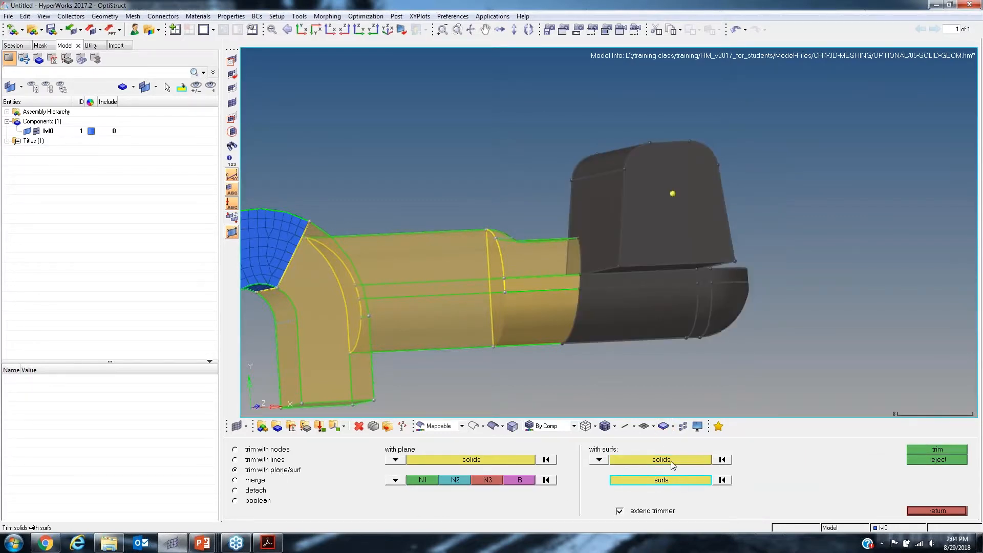
{"action": "left_click_drag", "start_coordinate": [687, 349], "coordinate": [692, 312], "text": "ctrl"}
{"action": "left_click", "coordinate": [630, 197]}
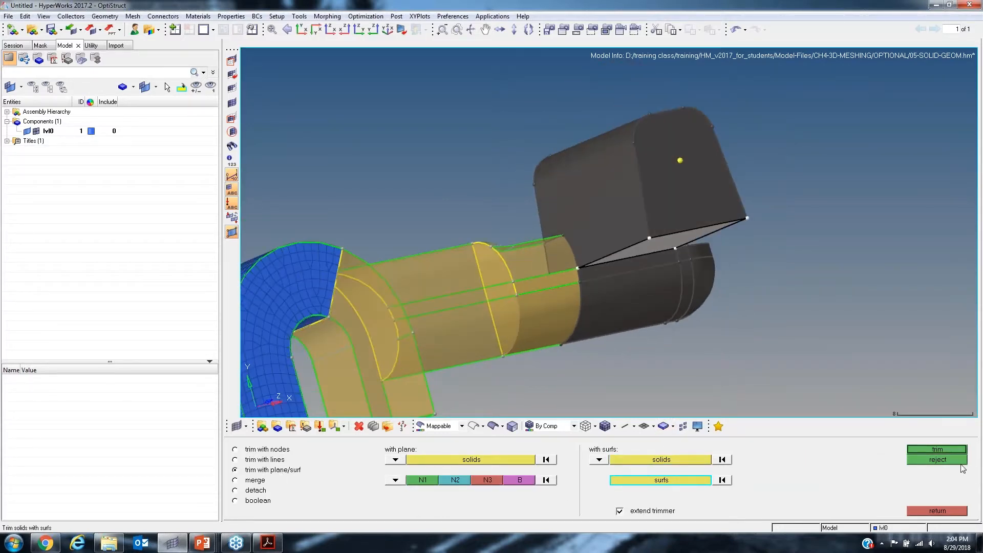
{"action": "left_click", "coordinate": [937, 449]}
{"action": "left_click_drag", "start_coordinate": [543, 276], "coordinate": [625, 298], "text": "ctrl"}
{"action": "scroll", "coordinate": [556, 270], "scroll_direction": "up", "scroll_amount": 2}
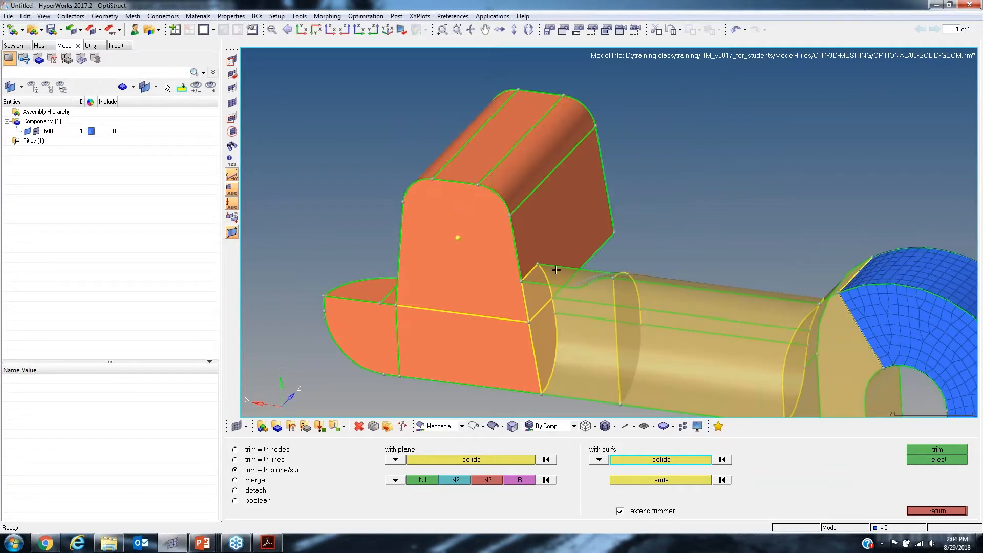
{"action": "left_click_drag", "start_coordinate": [556, 270], "coordinate": [509, 202], "text": "ctrl"}
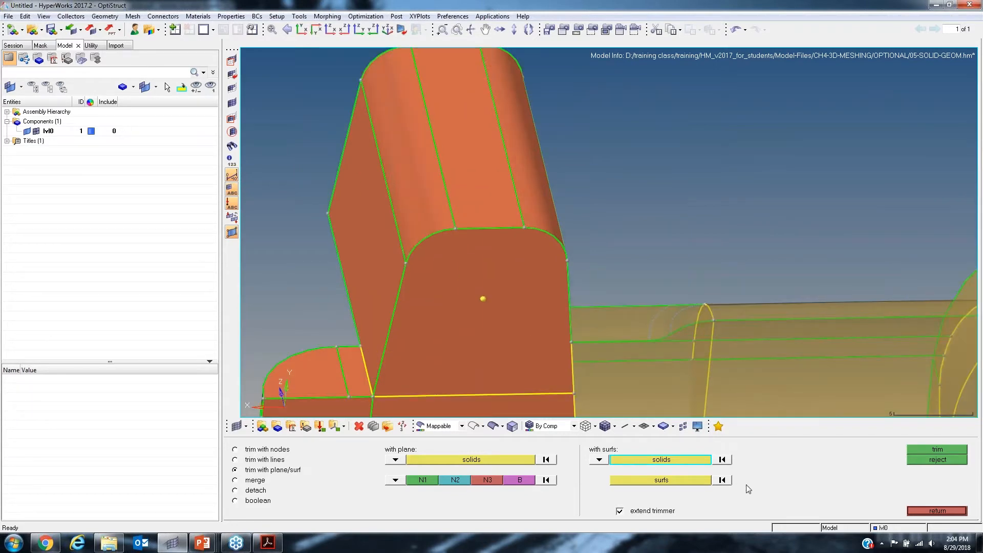
Step: Suppress the lengthwise edges along the block's rounded top with toggle edge in quick edit
{"action": "left_click", "coordinate": [935, 512]}
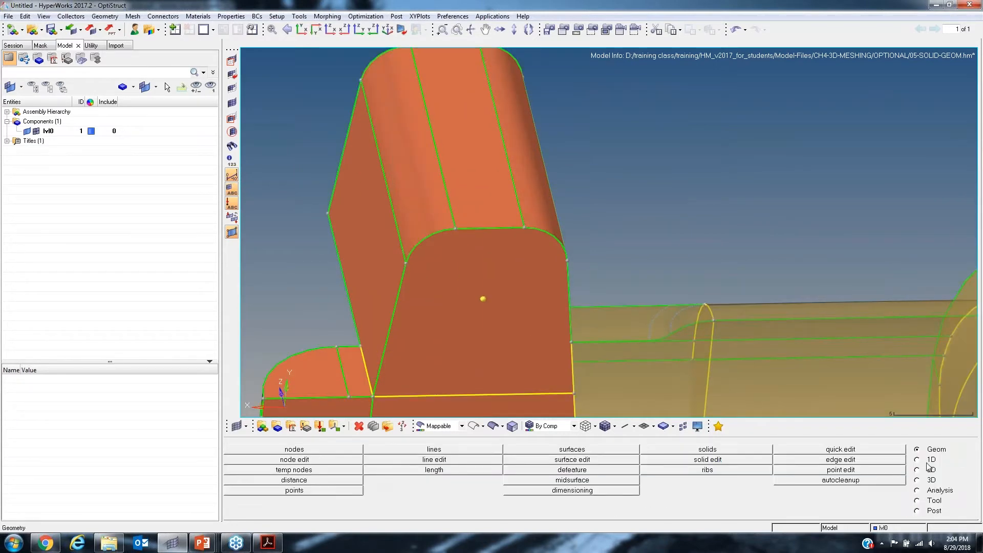
{"action": "left_click", "coordinate": [859, 451]}
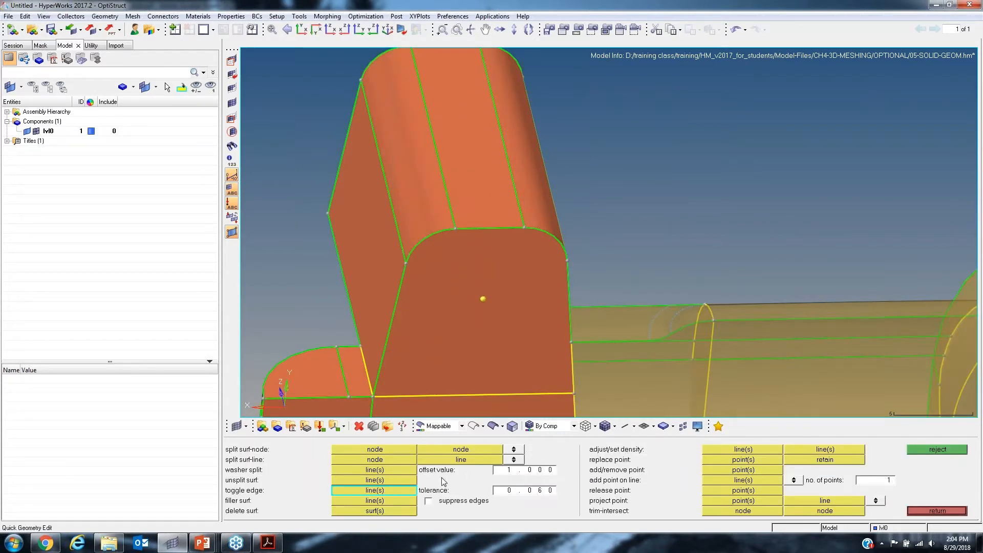
{"action": "left_click_drag", "start_coordinate": [465, 160], "coordinate": [519, 224], "text": "ctrl"}
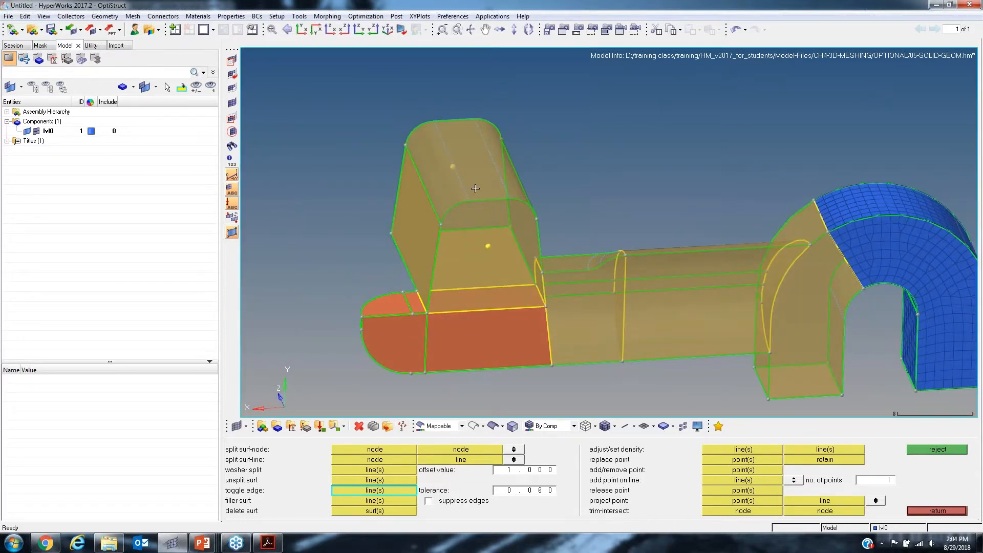
{"action": "left_click_drag", "start_coordinate": [483, 183], "coordinate": [536, 306], "text": "ctrl"}
{"action": "scroll", "coordinate": [418, 303], "scroll_direction": "up", "scroll_amount": 4, "text": "ctrl"}
{"action": "right_click_drag", "start_coordinate": [418, 303], "coordinate": [539, 269], "text": "ctrl"}
{"action": "left_click_drag", "start_coordinate": [553, 246], "coordinate": [564, 327], "text": "ctrl"}
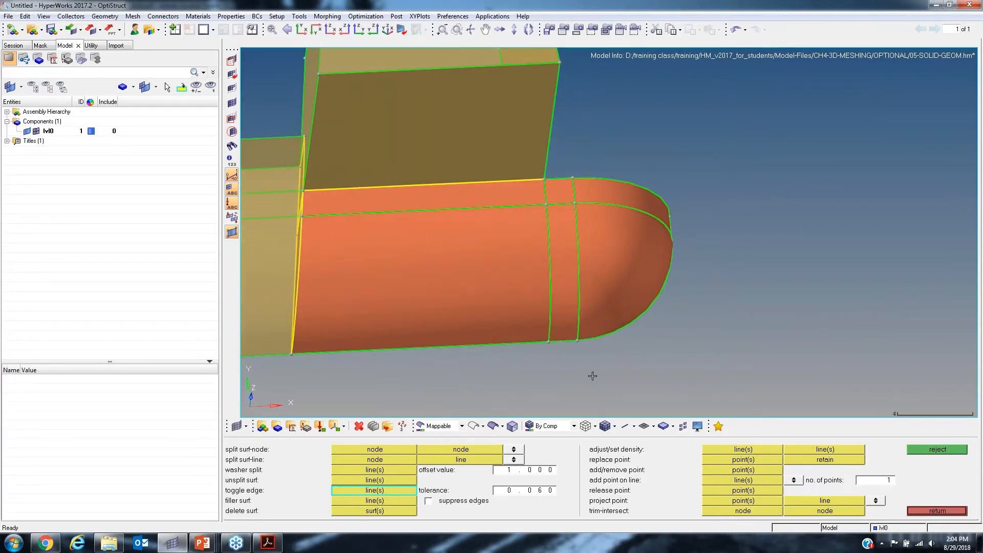
{"action": "left_click", "coordinate": [945, 511]}
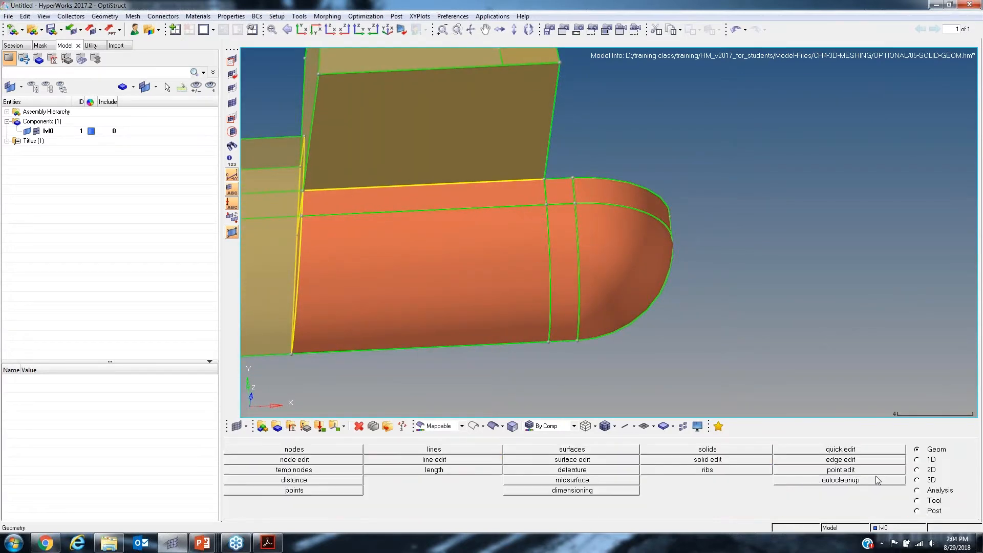
Step: Select the half-round solid beneath the block for trimming with sweep lines and pick the straight edge where the block meets the rounded tip
{"action": "left_click", "coordinate": [730, 462]}
{"action": "left_click", "coordinate": [516, 279]}
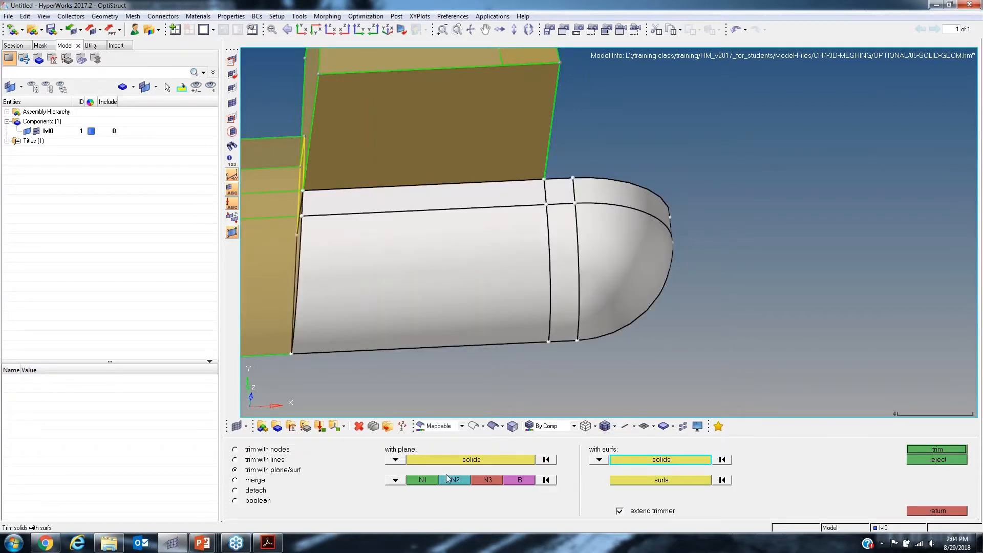
{"action": "left_click", "coordinate": [265, 461]}
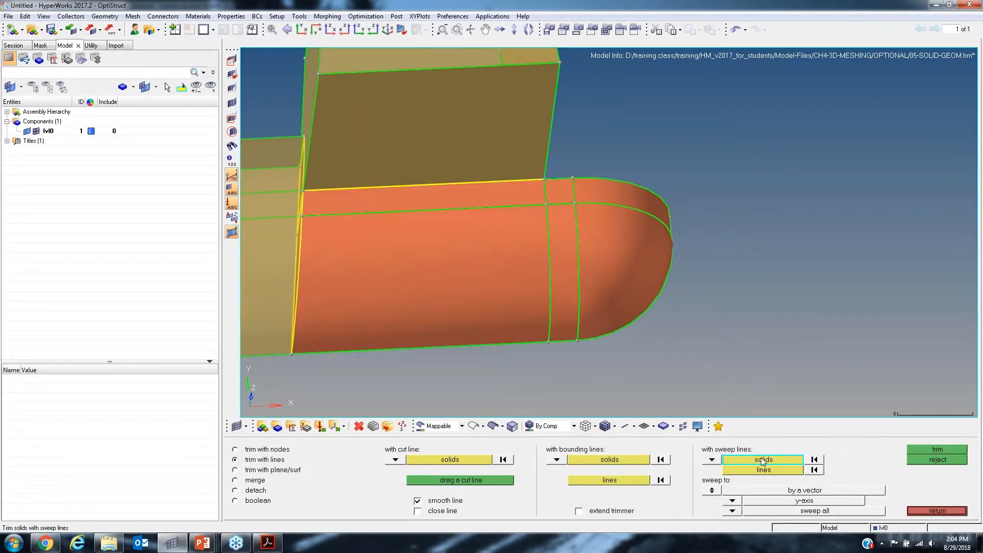
{"action": "left_click", "coordinate": [610, 303]}
{"action": "left_click", "coordinate": [761, 470]}
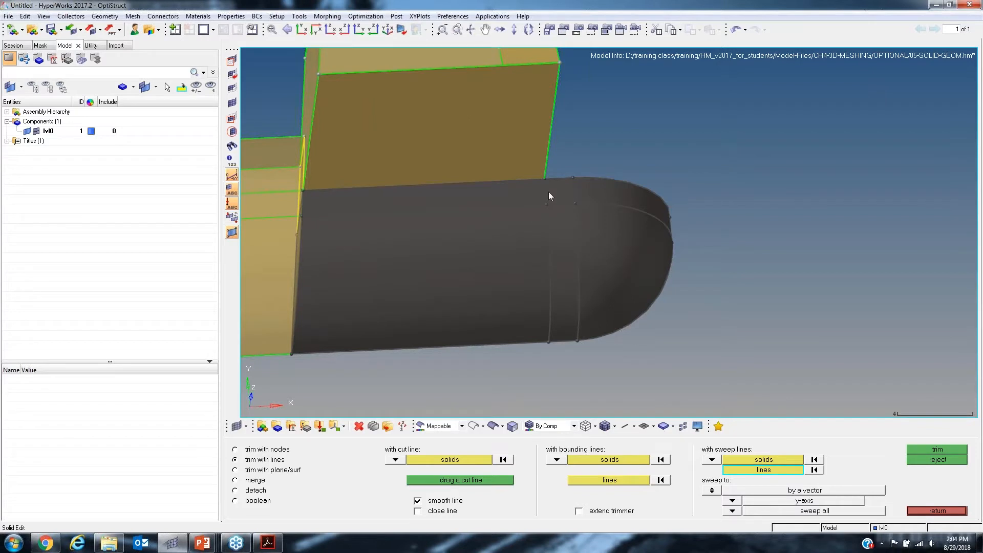
{"action": "left_click", "coordinate": [548, 205]}
{"action": "left_click_drag", "start_coordinate": [548, 205], "coordinate": [549, 240], "text": "ctrl"}
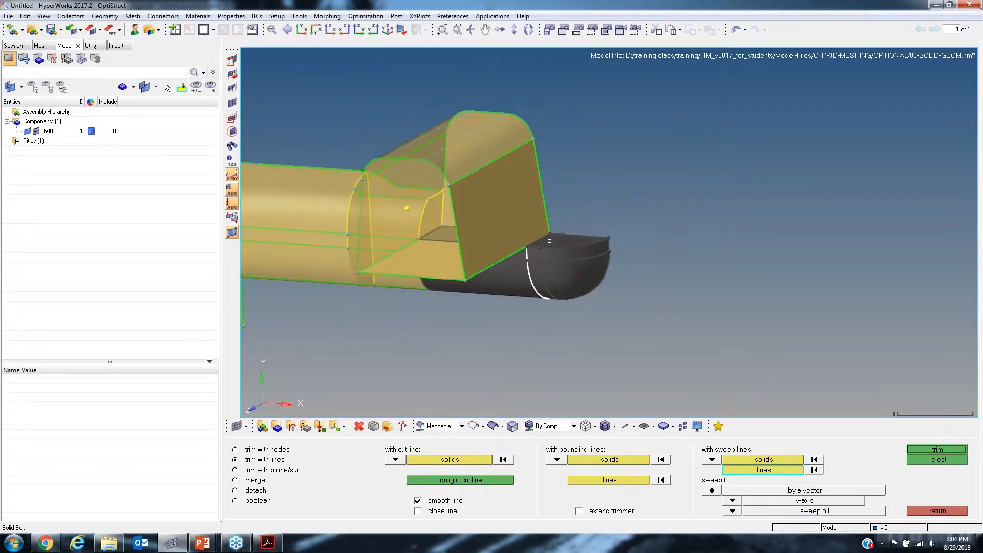
{"action": "scroll", "coordinate": [549, 240], "scroll_direction": "up", "scroll_amount": 3}
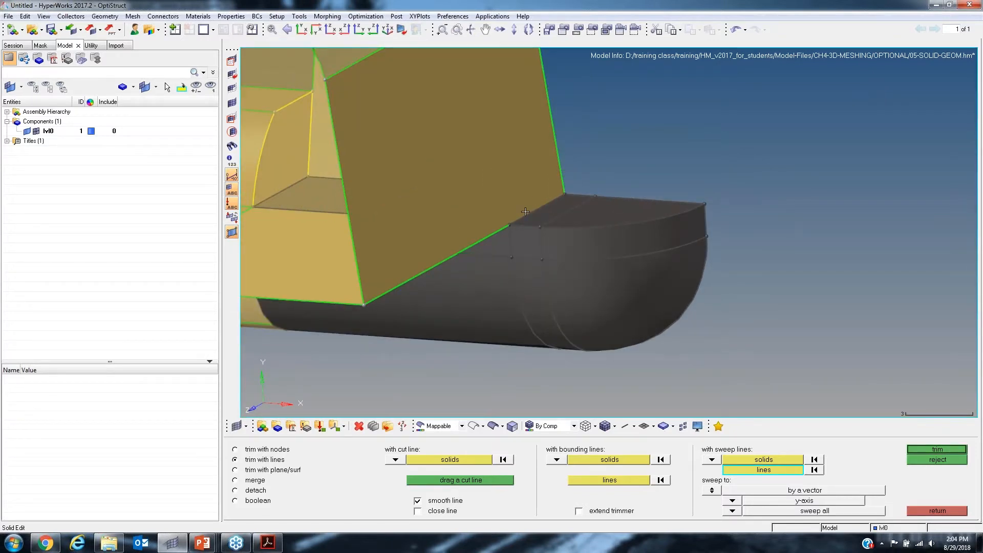
{"action": "scroll", "coordinate": [526, 213], "scroll_direction": "up", "scroll_amount": 2}
{"action": "left_click", "coordinate": [526, 210]}
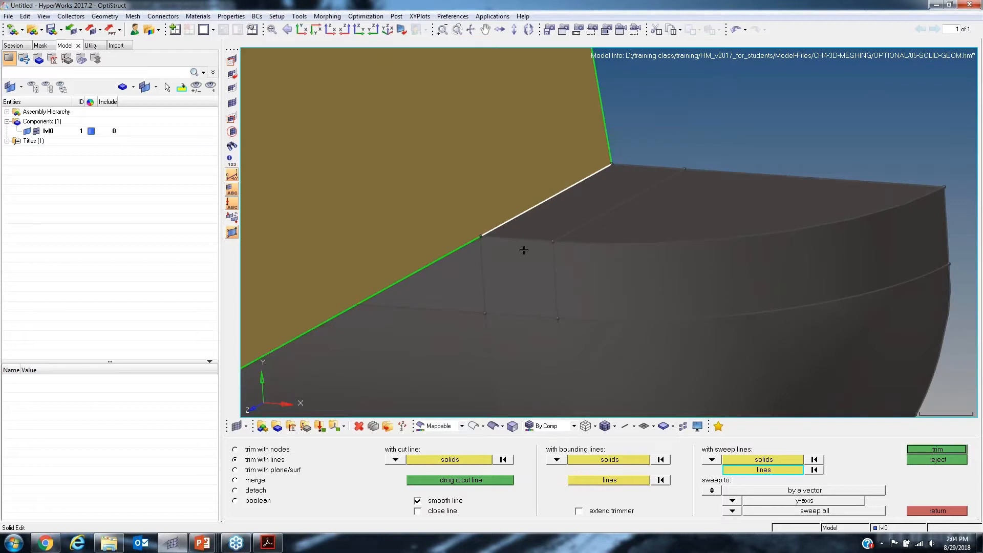
Step: Define the sweep vector by two nodes down the short edge below the block's corner and trim the rounded tip off with sweep all
{"action": "left_click", "coordinate": [732, 501]}
{"action": "left_click", "coordinate": [745, 476]}
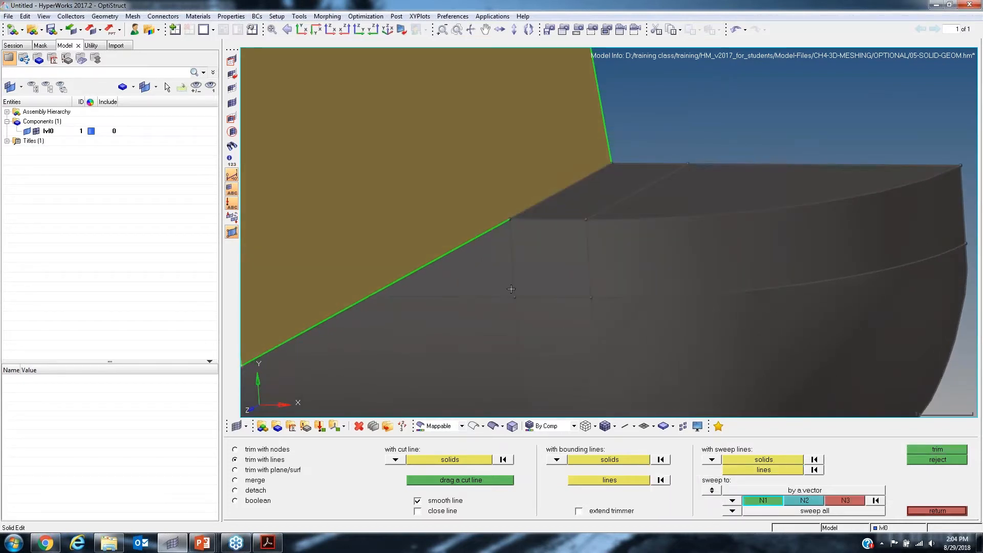
{"action": "left_click", "coordinate": [510, 220]}
{"action": "left_click", "coordinate": [515, 297]}
{"action": "left_click", "coordinate": [944, 452]}
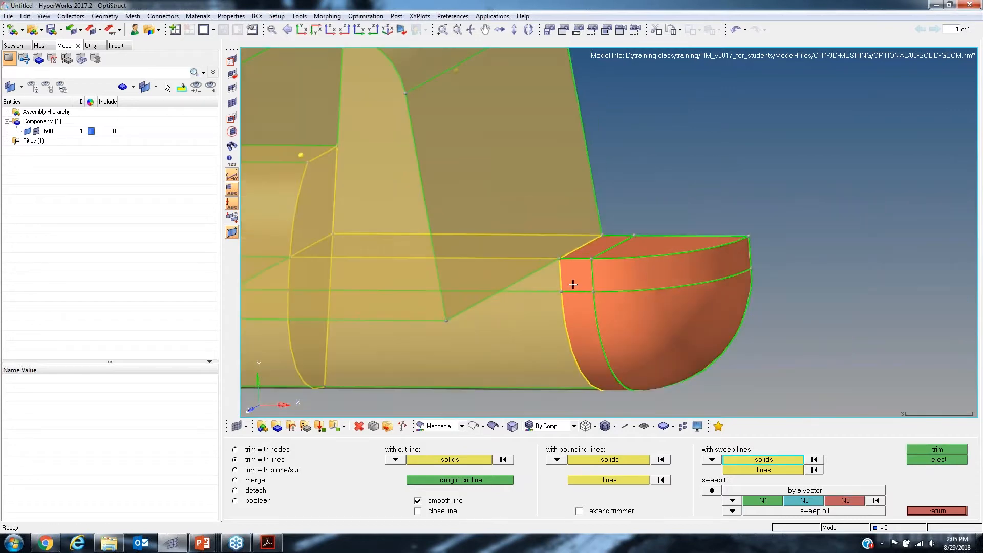
Step: Examine the mappability of the hook, shaft, block and rounded tip from several angles
{"action": "left_click_drag", "start_coordinate": [548, 232], "coordinate": [604, 181], "text": "ctrl"}
{"action": "scroll", "coordinate": [539, 216], "scroll_direction": "down", "scroll_amount": 4, "text": "ctrl"}
{"action": "scroll", "coordinate": [566, 286], "scroll_direction": "down", "scroll_amount": 4, "text": "ctrl"}
{"action": "scroll", "coordinate": [467, 239], "scroll_direction": "up", "scroll_amount": 4, "text": "ctrl"}
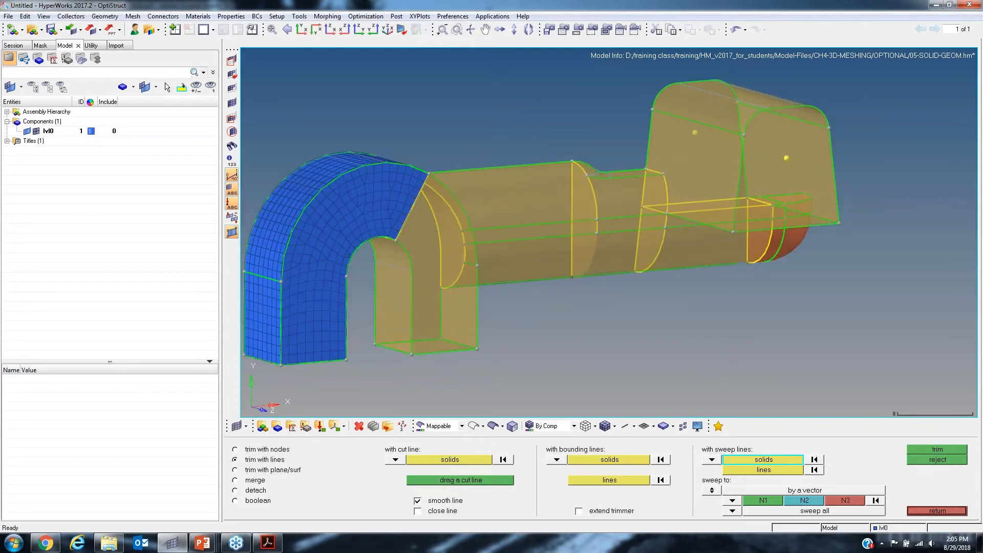
{"action": "left_click_drag", "start_coordinate": [467, 239], "coordinate": [394, 233], "text": "ctrl"}
{"action": "right_click_drag", "start_coordinate": [619, 234], "coordinate": [736, 204], "text": "ctrl"}
{"action": "scroll", "coordinate": [735, 203], "scroll_direction": "down", "scroll_amount": 3, "text": "ctrl"}
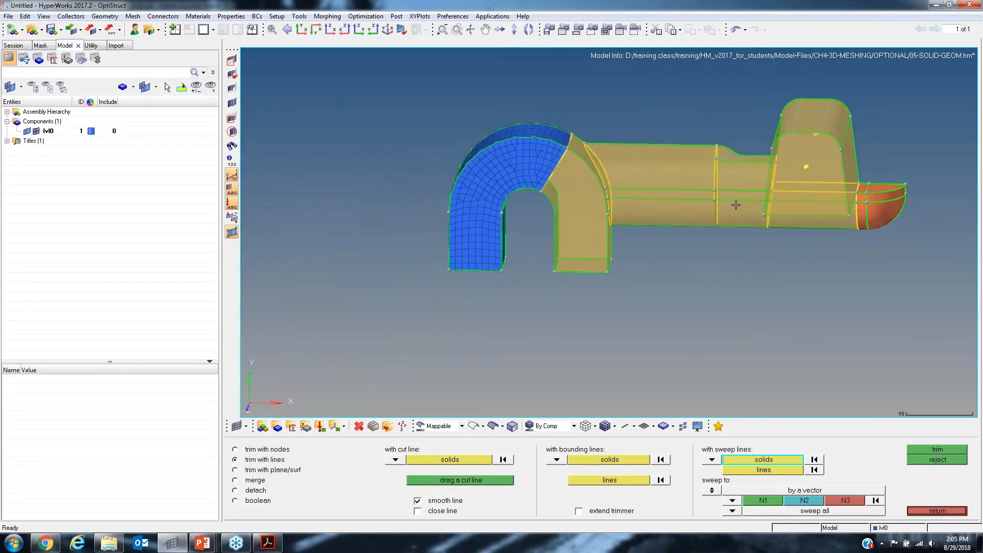
{"action": "left_click_drag", "start_coordinate": [735, 204], "coordinate": [838, 215], "text": "ctrl"}
{"action": "right_click_drag", "start_coordinate": [838, 215], "coordinate": [689, 208], "text": "ctrl"}
{"action": "scroll", "coordinate": [689, 207], "scroll_direction": "up", "scroll_amount": 4, "text": "ctrl"}
{"action": "left_click_drag", "start_coordinate": [688, 208], "coordinate": [627, 218], "text": "ctrl"}
{"action": "scroll", "coordinate": [713, 200], "scroll_direction": "up", "scroll_amount": 4, "text": "ctrl"}
{"action": "scroll", "coordinate": [748, 232], "scroll_direction": "down", "scroll_amount": 5, "text": "ctrl"}
{"action": "right_click_drag", "start_coordinate": [627, 218], "coordinate": [781, 207], "text": "ctrl"}
{"action": "scroll", "coordinate": [781, 207], "scroll_direction": "down", "scroll_amount": 4, "text": "ctrl"}
{"action": "mouse_move", "coordinate": [781, 207]}
{"action": "left_mouse_down", "text": "ctrl"}
{"action": "mouse_move", "coordinate": [788, 217]}
{"action": "mouse_move", "coordinate": [794, 205]}
{"action": "left_mouse_up", "text": "ctrl"}
{"action": "left_click", "coordinate": [938, 511]}
{"action": "left_click_drag", "start_coordinate": [853, 367], "coordinate": [850, 399], "text": "ctrl"}
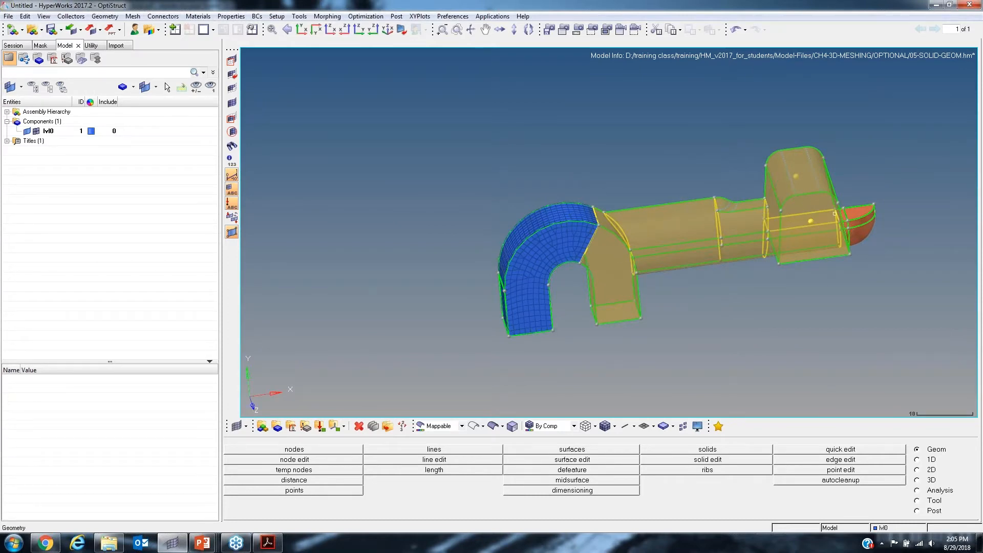
{"action": "left_click_drag", "start_coordinate": [827, 242], "coordinate": [822, 406], "text": "ctrl"}
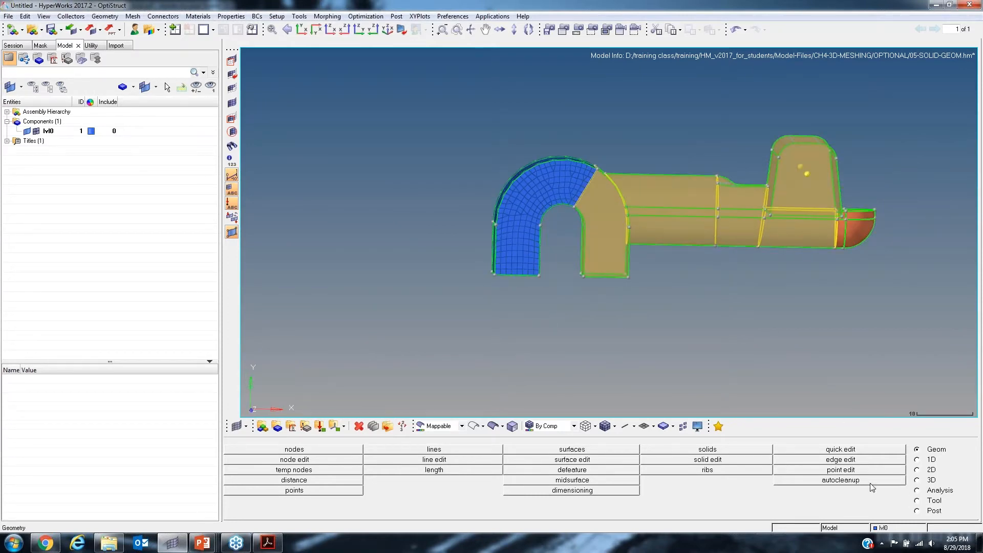
Step: Start a 3D solid map of multi solids and bring the whole part into view
{"action": "left_click", "coordinate": [916, 481]}
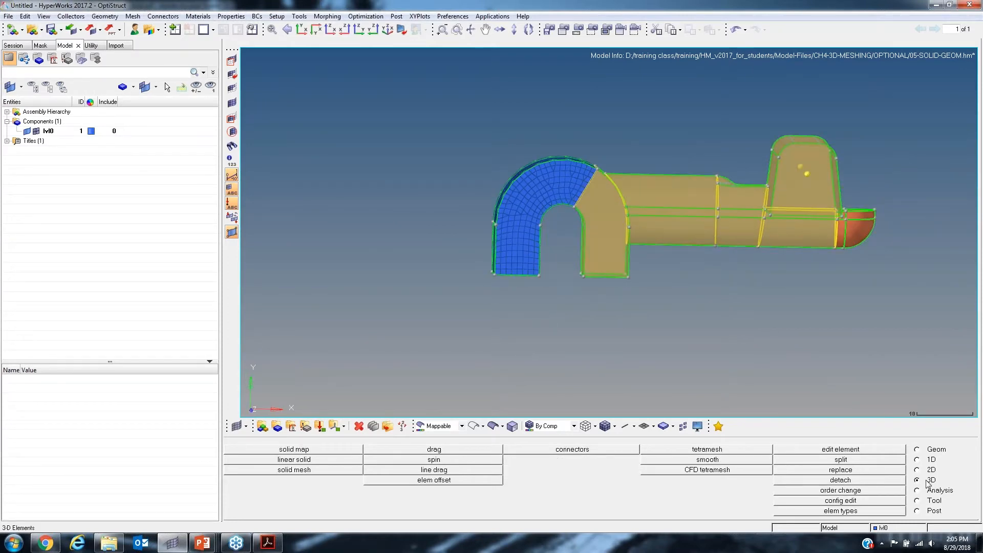
{"action": "left_click", "coordinate": [337, 450]}
{"action": "scroll", "coordinate": [717, 224], "scroll_direction": "up", "scroll_amount": 4}
{"action": "left_click_drag", "start_coordinate": [686, 225], "coordinate": [732, 248], "text": "ctrl"}
{"action": "left_click", "coordinate": [236, 501]}
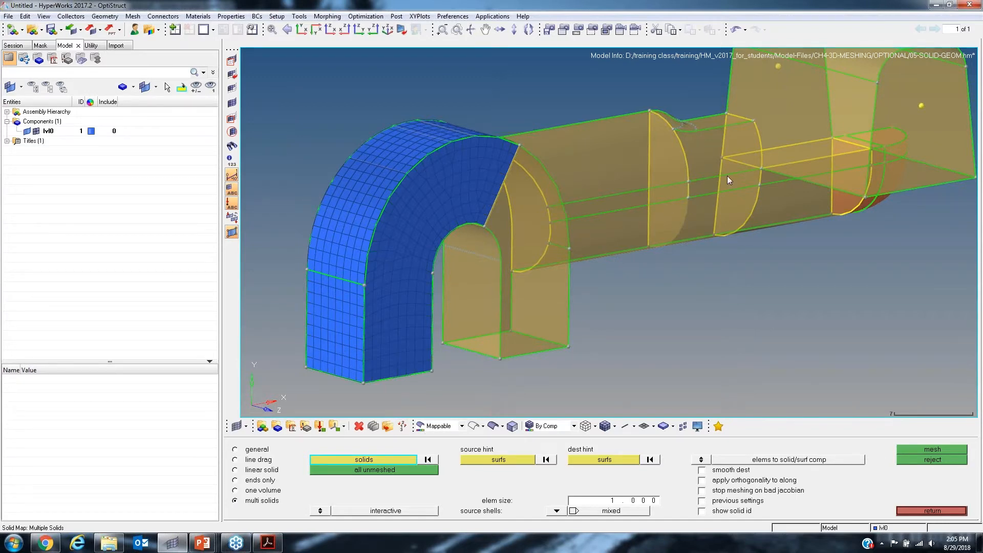
{"action": "key", "text": "f"}
{"action": "left_click_drag", "start_coordinate": [626, 244], "coordinate": [640, 248], "text": "ctrl"}
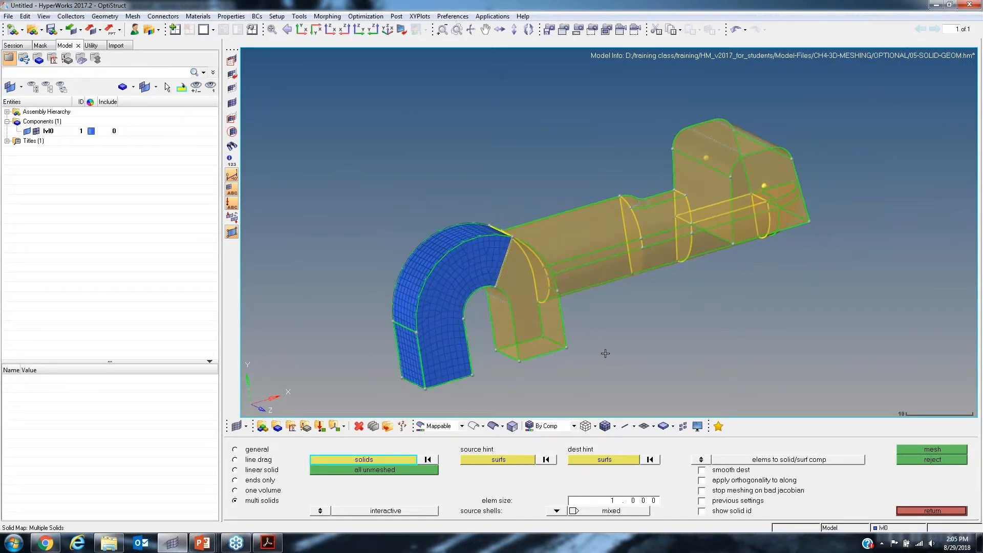
Step: Select all unmeshed solids except the rounded tip and generate their interactive mesh preview with element size 1.000 and mixed source shells
{"action": "left_click", "coordinate": [367, 470]}
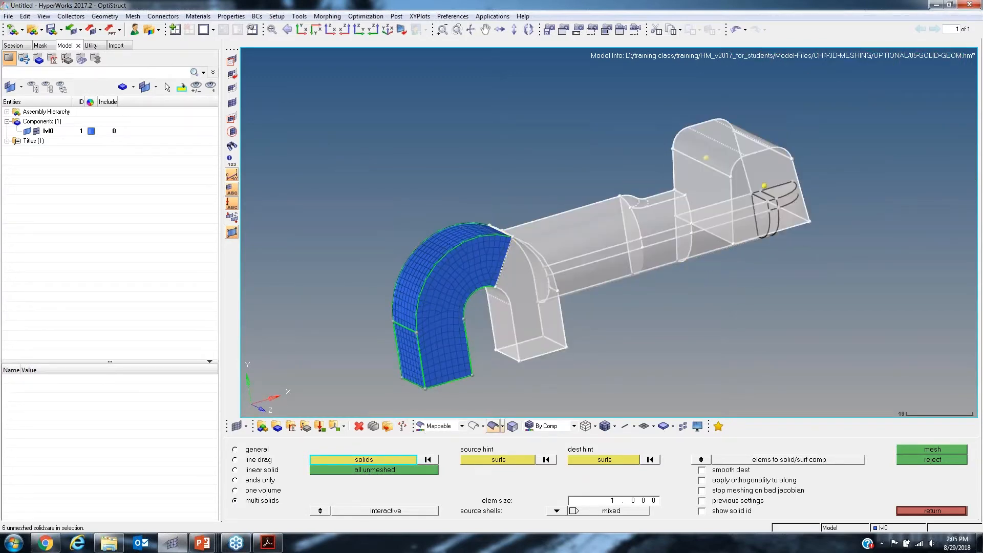
{"action": "left_click_drag", "start_coordinate": [774, 290], "coordinate": [686, 292], "text": "ctrl"}
{"action": "right_click", "coordinate": [781, 177]}
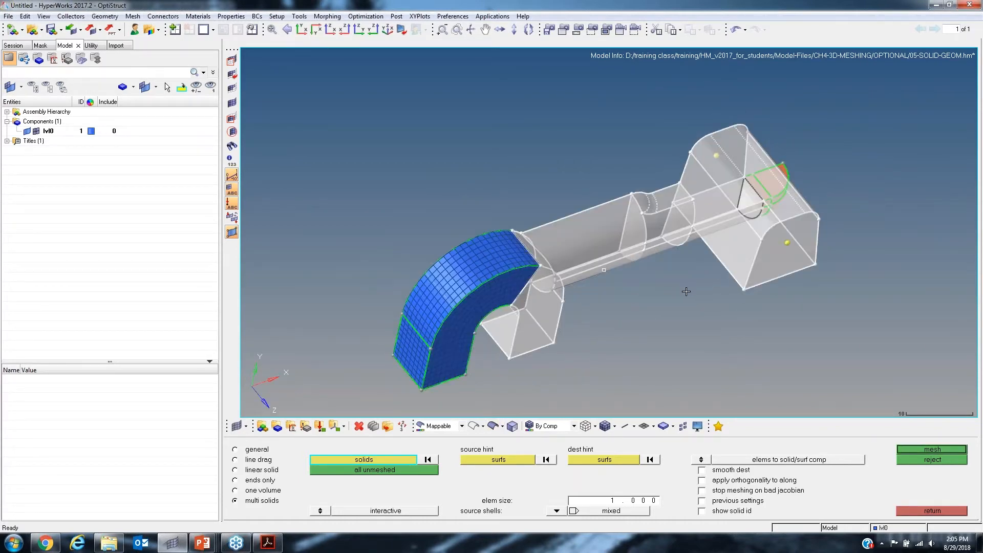
{"action": "left_click", "coordinate": [917, 448]}
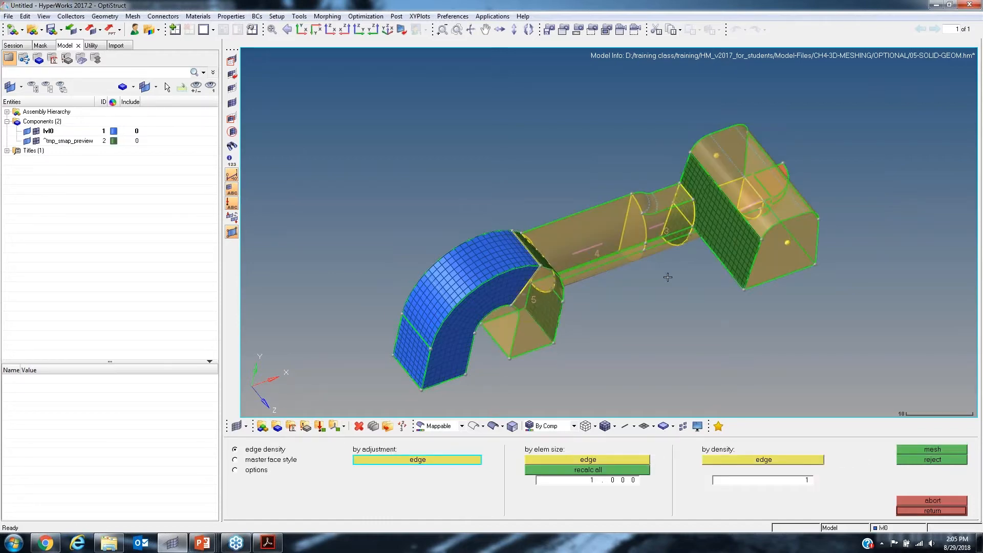
{"action": "left_click_drag", "start_coordinate": [665, 277], "coordinate": [536, 245], "text": "ctrl"}
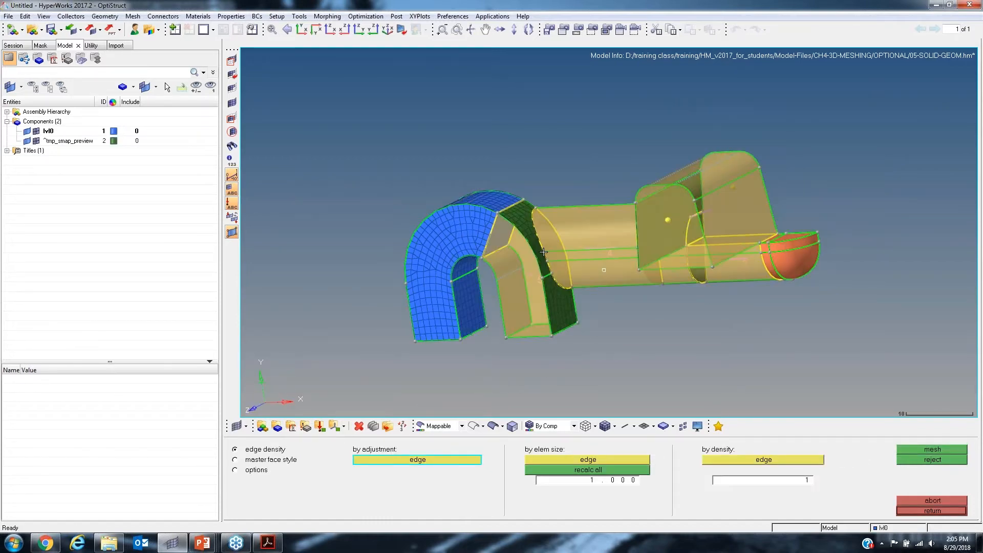
Step: Examine the preview mesh on the source faces of the hook, shaft and block from several angles
{"action": "scroll", "coordinate": [536, 246], "scroll_direction": "up", "scroll_amount": 4, "text": "ctrl"}
{"action": "scroll", "coordinate": [559, 277], "scroll_direction": "down", "scroll_amount": 1, "text": "ctrl"}
{"action": "left_click_drag", "start_coordinate": [559, 277], "coordinate": [802, 225], "text": "ctrl"}
{"action": "scroll", "coordinate": [802, 225], "scroll_direction": "up", "scroll_amount": 3, "text": "ctrl"}
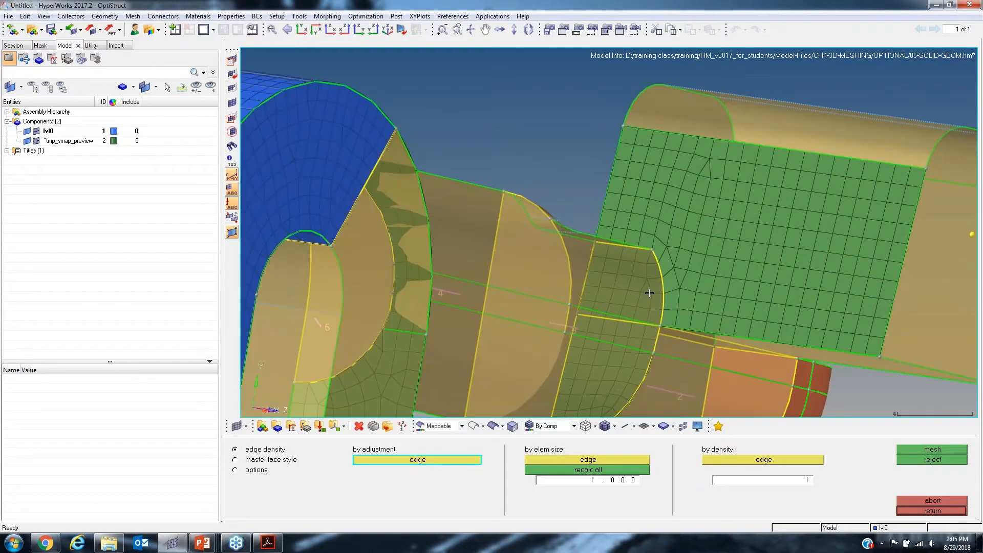
{"action": "left_click_drag", "start_coordinate": [727, 256], "coordinate": [492, 353], "text": "ctrl"}
{"action": "scroll", "coordinate": [461, 384], "scroll_direction": "down", "scroll_amount": 3, "text": "ctrl"}
{"action": "left_click_drag", "start_coordinate": [461, 385], "coordinate": [429, 406], "text": "ctrl"}
{"action": "scroll", "coordinate": [610, 236], "scroll_direction": "up", "scroll_amount": 3, "text": "ctrl"}
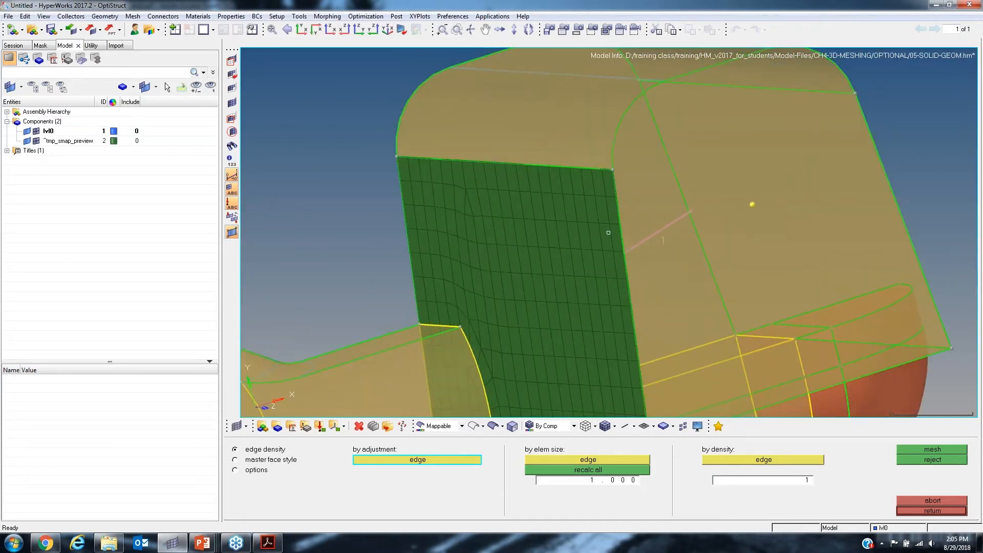
{"action": "left_click_drag", "start_coordinate": [608, 232], "coordinate": [670, 222], "text": "ctrl"}
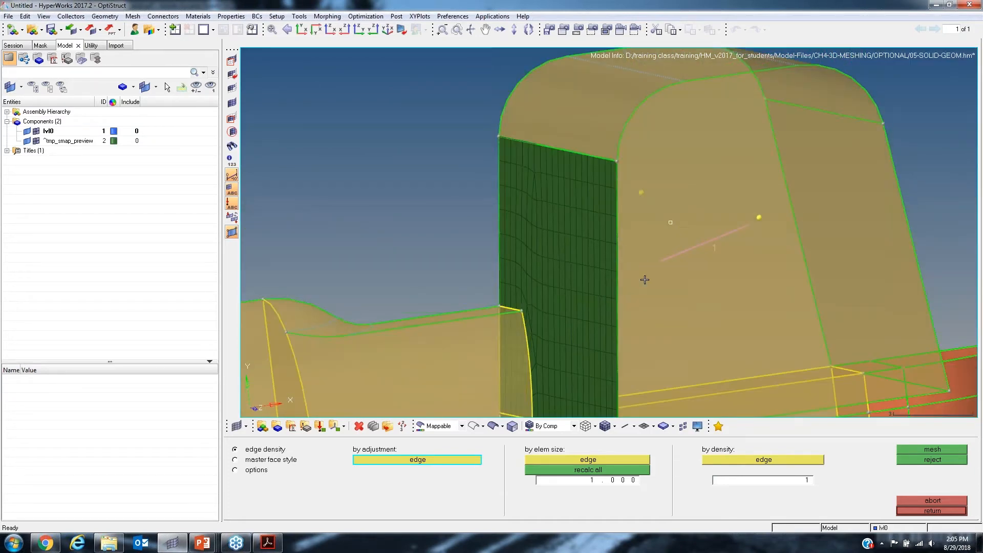
{"action": "scroll", "coordinate": [688, 266], "scroll_direction": "down", "scroll_amount": 2, "text": "ctrl"}
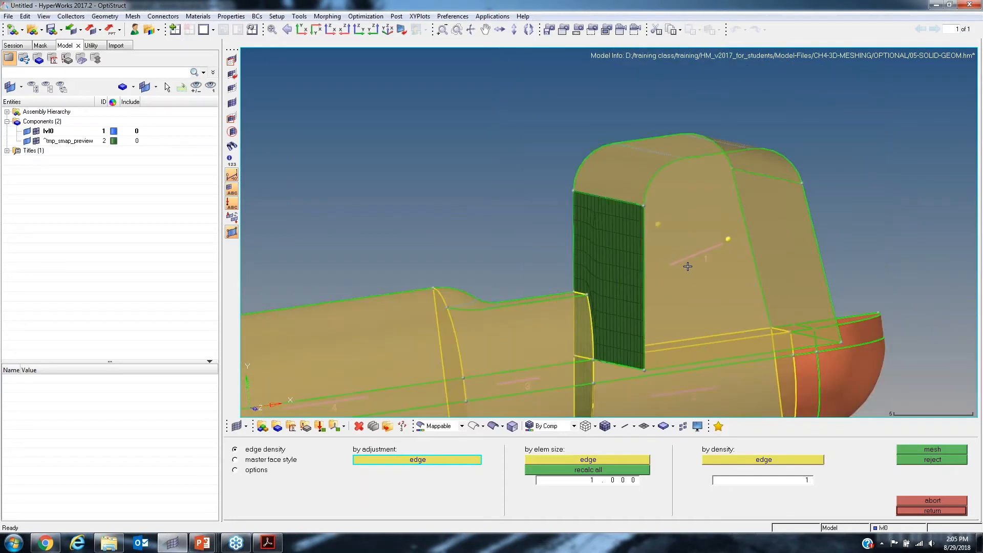
{"action": "scroll", "coordinate": [717, 264], "scroll_direction": "down", "scroll_amount": 4, "text": "ctrl"}
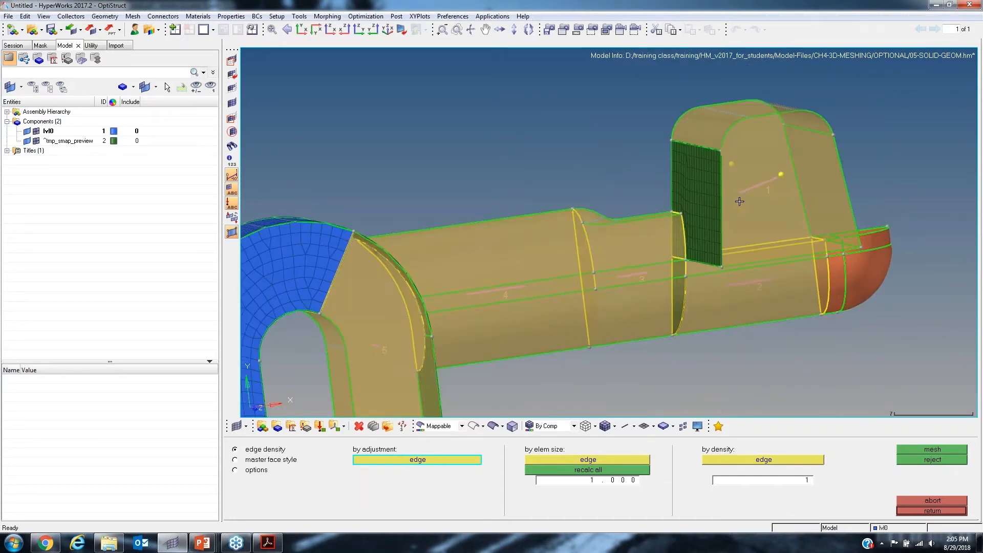
{"action": "left_click_drag", "start_coordinate": [735, 251], "coordinate": [747, 172], "text": "ctrl"}
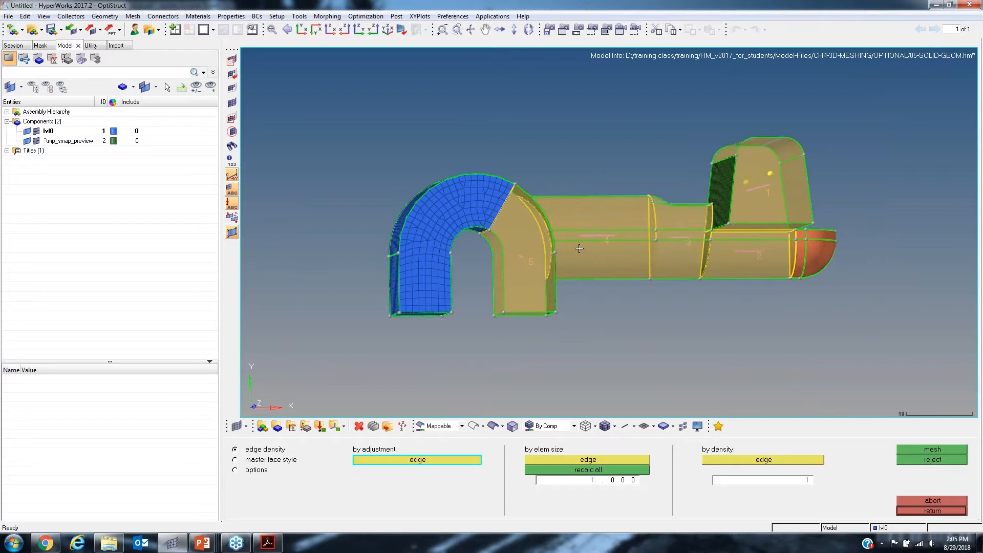
{"action": "left_click_drag", "start_coordinate": [525, 247], "coordinate": [702, 254], "text": "ctrl"}
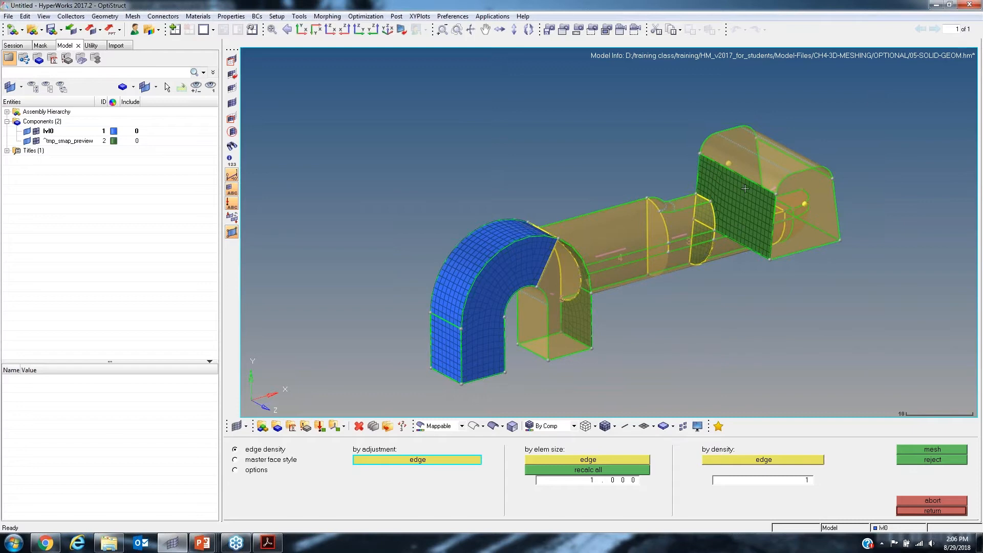
Step: Try an edge density of 1 on the upper edge of the block's previewed face and reset it by element size 1.000
{"action": "scroll", "coordinate": [745, 189], "scroll_direction": "up", "scroll_amount": 5}
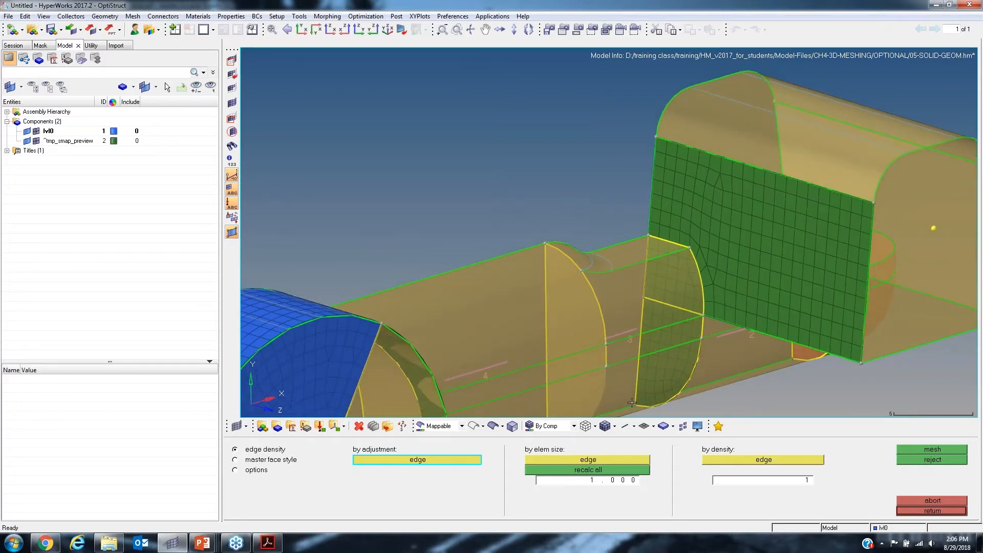
{"action": "left_click", "coordinate": [715, 460]}
{"action": "scroll", "coordinate": [768, 166], "scroll_direction": "up", "scroll_amount": 3}
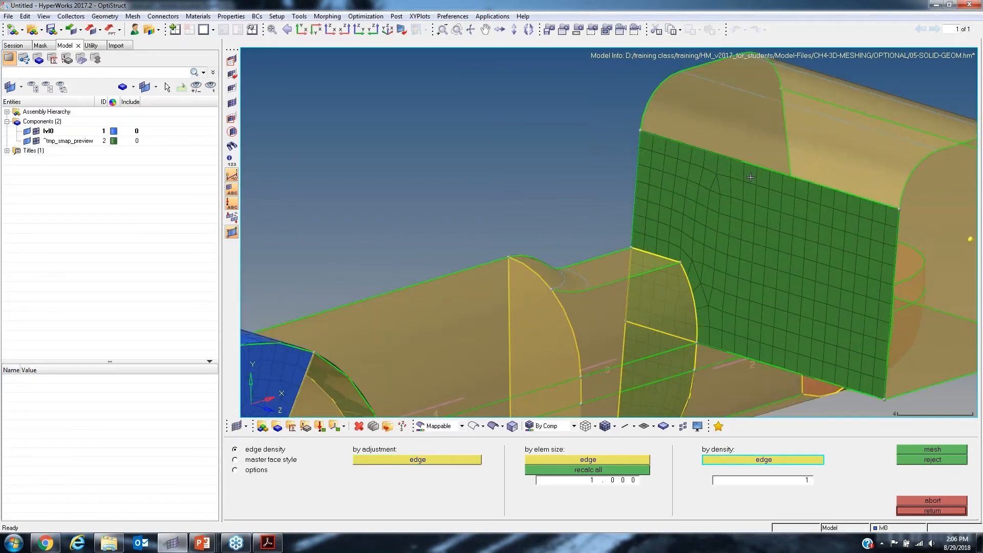
{"action": "left_click", "coordinate": [768, 167]}
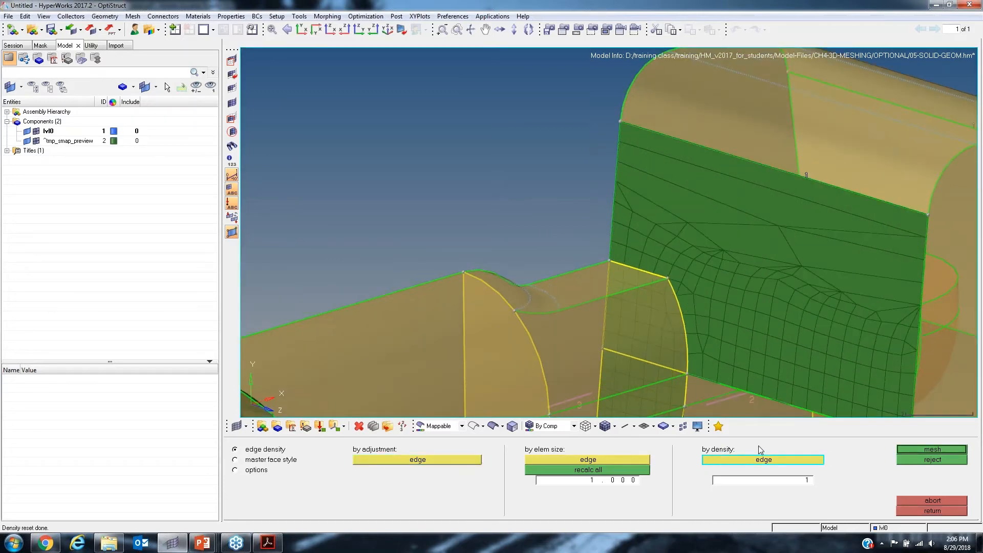
{"action": "left_click", "coordinate": [928, 460]}
{"action": "left_click", "coordinate": [798, 481]}
{"action": "left_click", "coordinate": [599, 460]}
{"action": "left_click", "coordinate": [598, 468]}
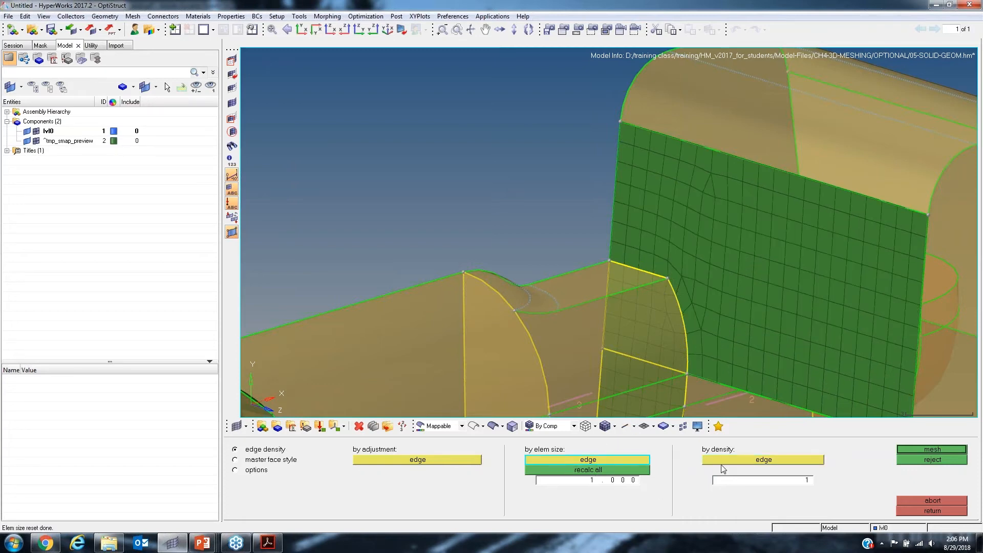
Step: Try a density of 10 on the block face's upper edge and restore the edge by element size 1.000
{"action": "scroll", "coordinate": [763, 275], "scroll_direction": "down", "scroll_amount": 3}
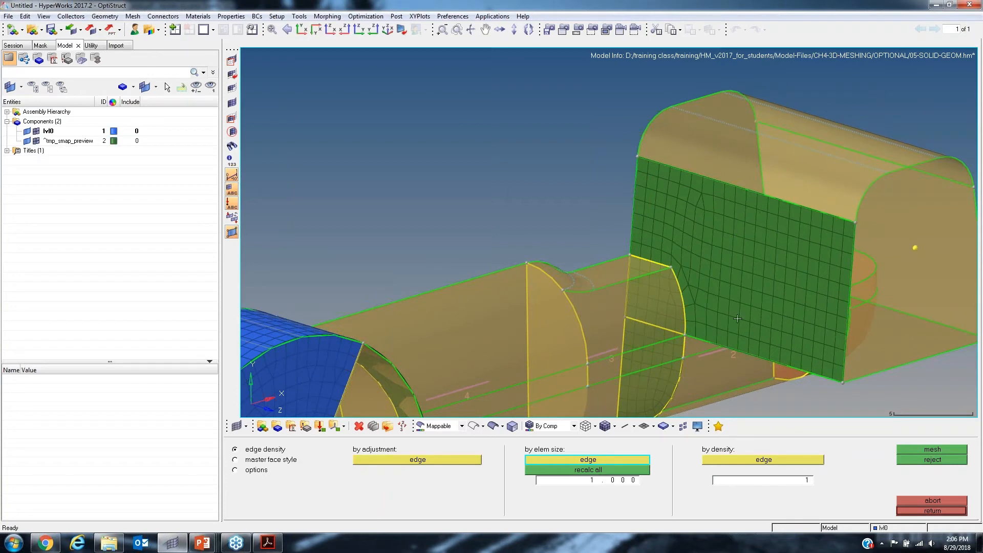
{"action": "left_click", "coordinate": [811, 481]}
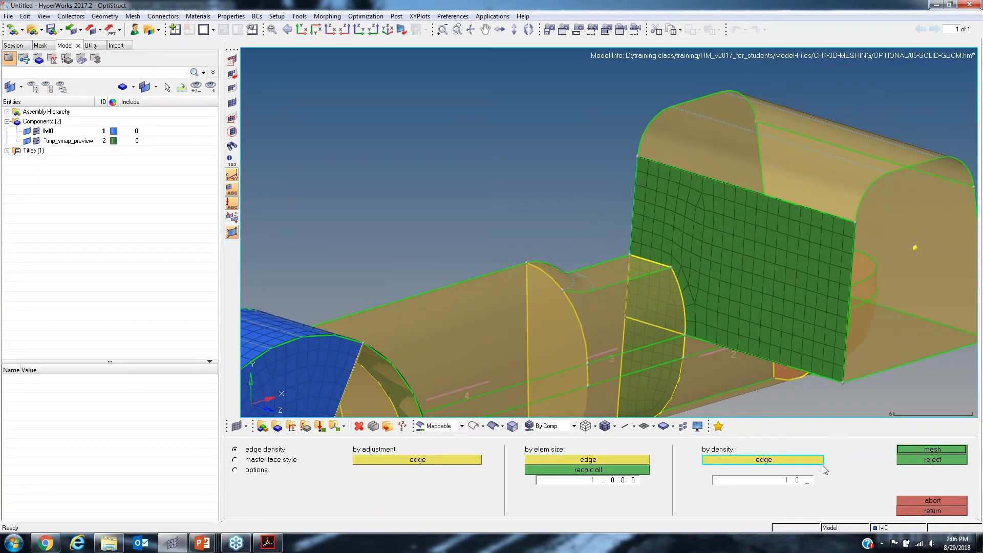
{"action": "left_click", "coordinate": [758, 193]}
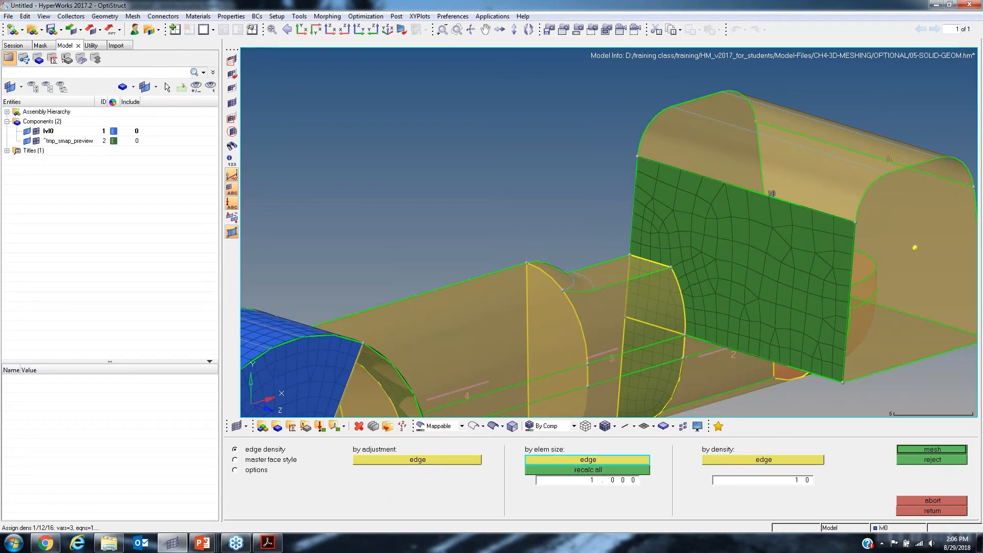
{"action": "left_click", "coordinate": [588, 459]}
{"action": "left_click", "coordinate": [722, 191]}
Step: Generate the solid map mesh of the previewed solids
{"action": "scroll", "coordinate": [713, 332], "scroll_direction": "down", "scroll_amount": 5, "text": "ctrl"}
{"action": "left_click_drag", "start_coordinate": [654, 342], "coordinate": [717, 287], "text": "ctrl"}
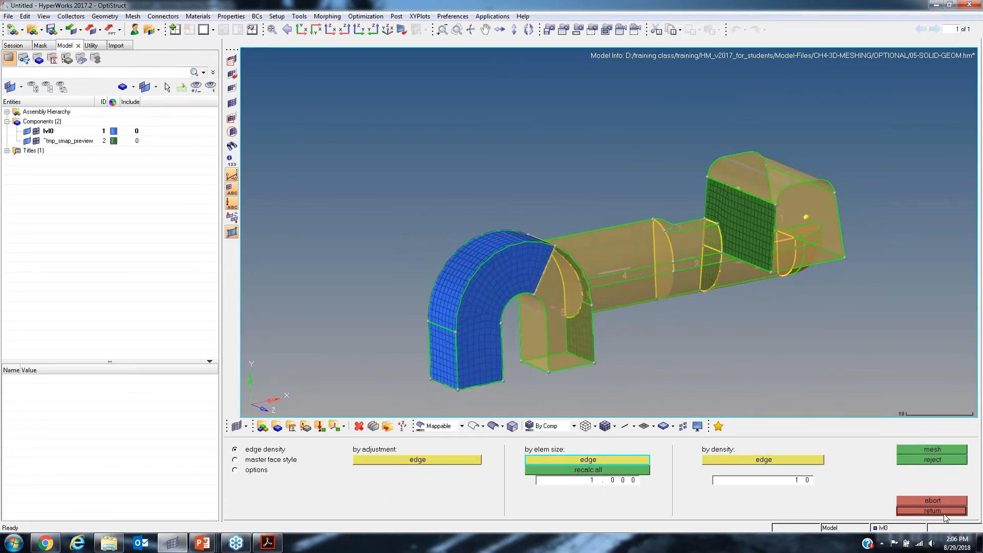
{"action": "left_click", "coordinate": [933, 449]}
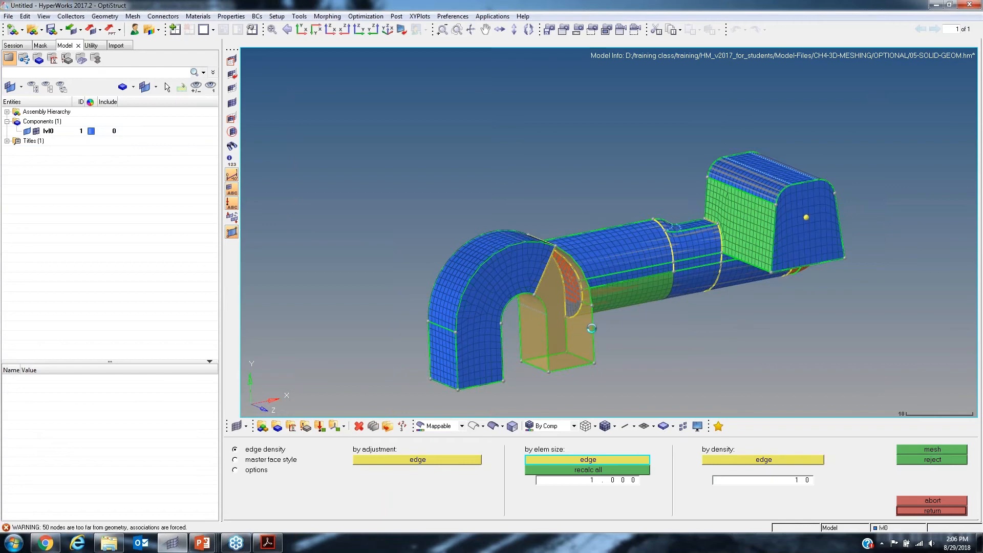
Step: Hide the geometry of component lvl0 and close the interactive mesh preview settings
{"action": "left_click_drag", "start_coordinate": [748, 277], "coordinate": [636, 252], "text": "ctrl"}
{"action": "scroll", "coordinate": [636, 252], "scroll_direction": "up", "scroll_amount": 2}
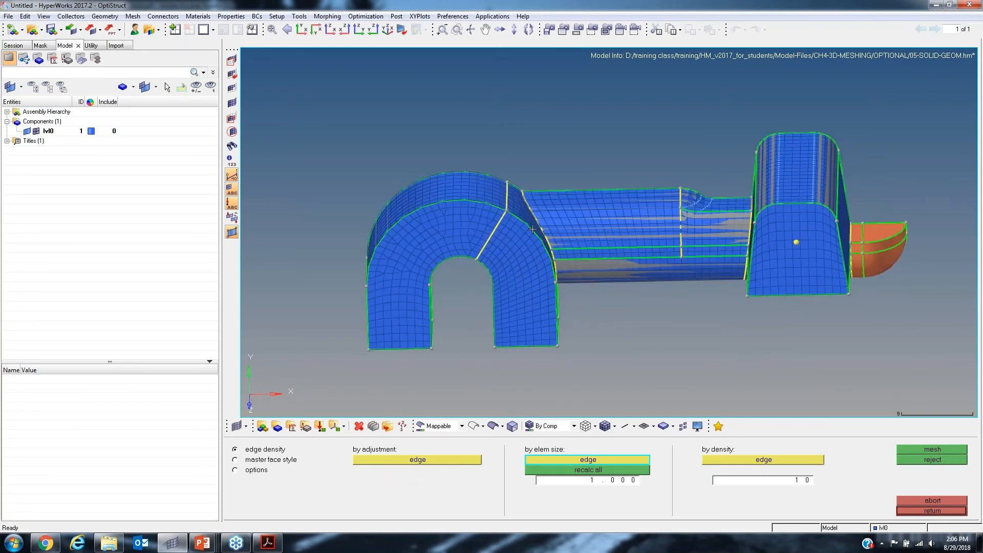
{"action": "left_click", "coordinate": [28, 131]}
{"action": "left_click_drag", "start_coordinate": [525, 230], "coordinate": [586, 293], "text": "ctrl"}
{"action": "left_click", "coordinate": [952, 511]}
Step: Examine the finished solid mesh along the hook, shaft and block from several angles
{"action": "scroll", "coordinate": [615, 271], "scroll_direction": "up", "scroll_amount": 3}
{"action": "scroll", "coordinate": [642, 270], "scroll_direction": "down", "scroll_amount": 5}
{"action": "scroll", "coordinate": [568, 292], "scroll_direction": "up", "scroll_amount": 3}
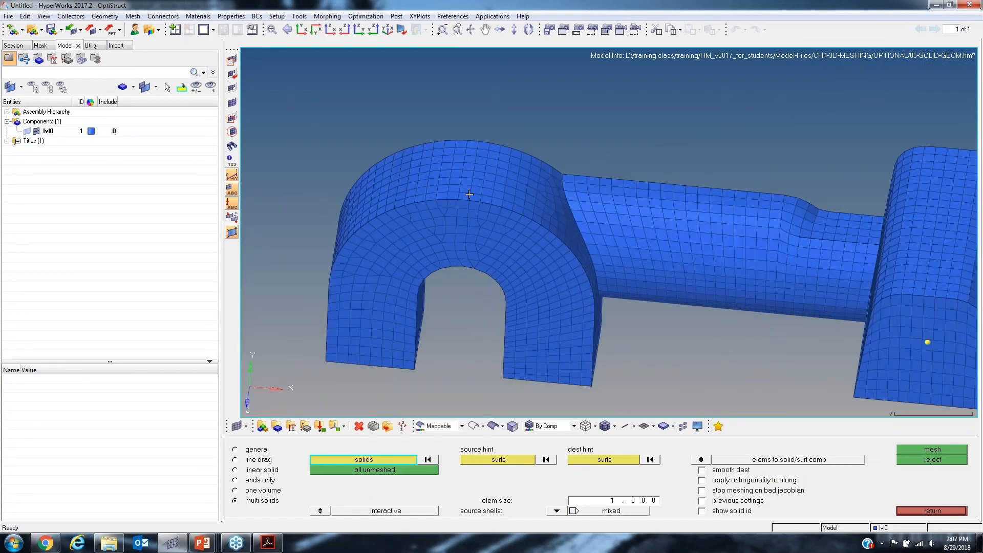
{"action": "right_click_drag", "start_coordinate": [770, 247], "coordinate": [644, 232], "text": "ctrl"}
{"action": "scroll", "coordinate": [617, 215], "scroll_direction": "up", "scroll_amount": 3}
{"action": "left_click_drag", "start_coordinate": [727, 255], "coordinate": [845, 282], "text": "ctrl"}
{"action": "scroll", "coordinate": [884, 294], "scroll_direction": "down", "scroll_amount": 2}
{"action": "right_click_drag", "start_coordinate": [883, 295], "coordinate": [686, 230], "text": "ctrl"}
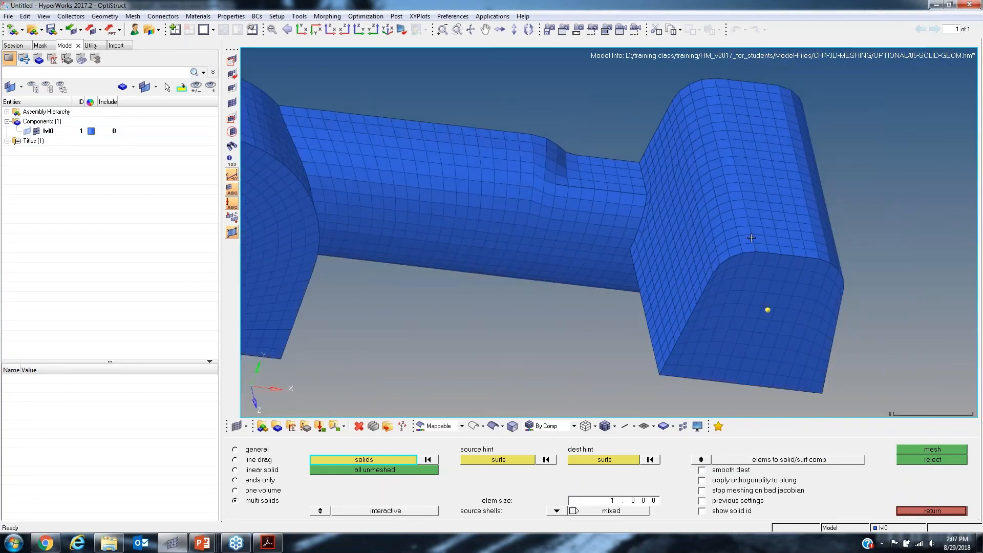
{"action": "scroll", "coordinate": [557, 248], "scroll_direction": "down", "scroll_amount": 3}
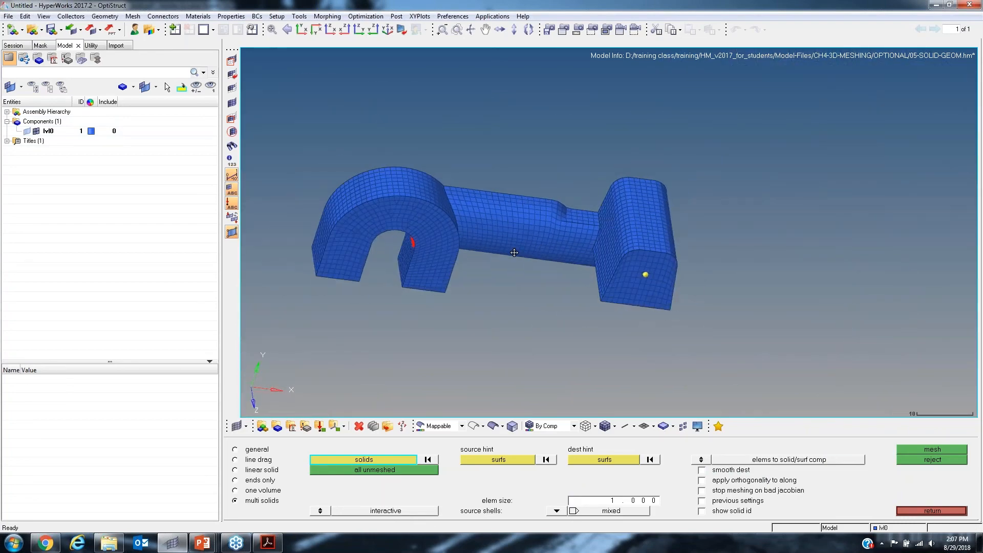
{"action": "left_click_drag", "start_coordinate": [516, 252], "coordinate": [628, 191], "text": "ctrl"}
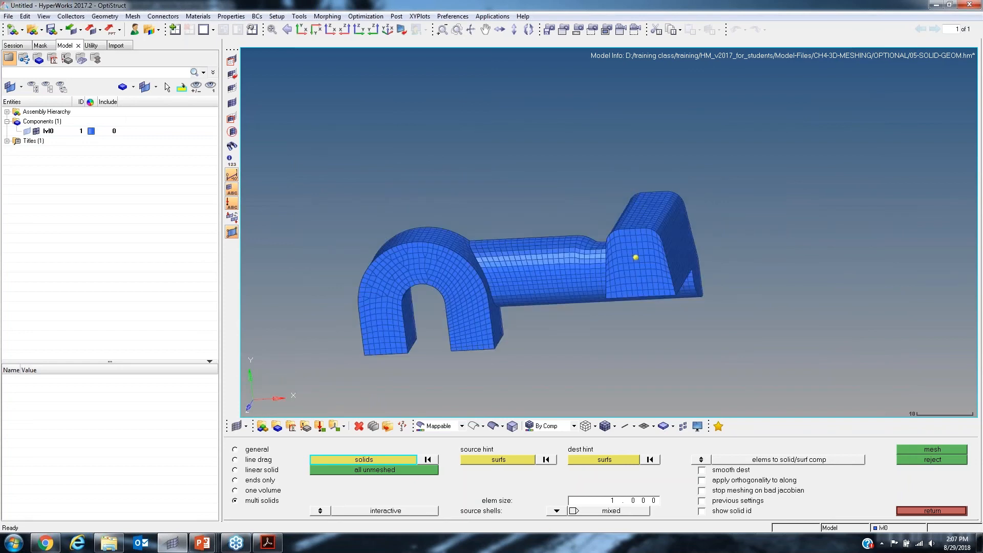